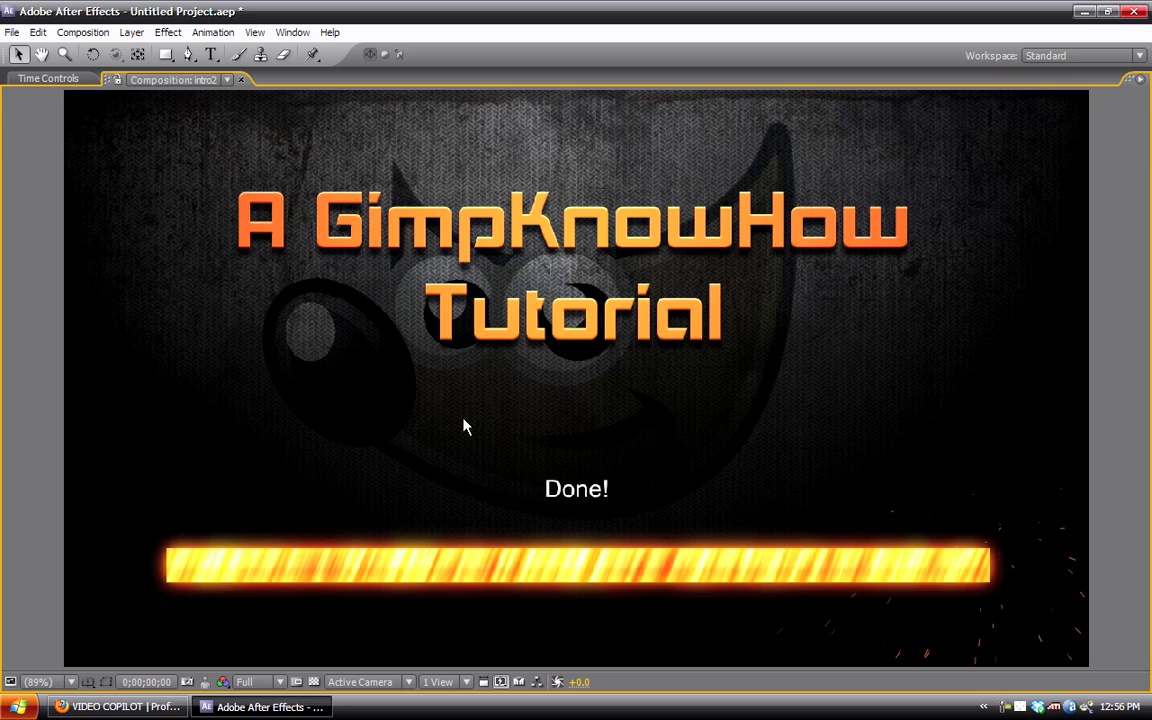
Step: Restore the full workspace and create a 720×480, 10-second composition named 'bar'
key("ctrl+3")
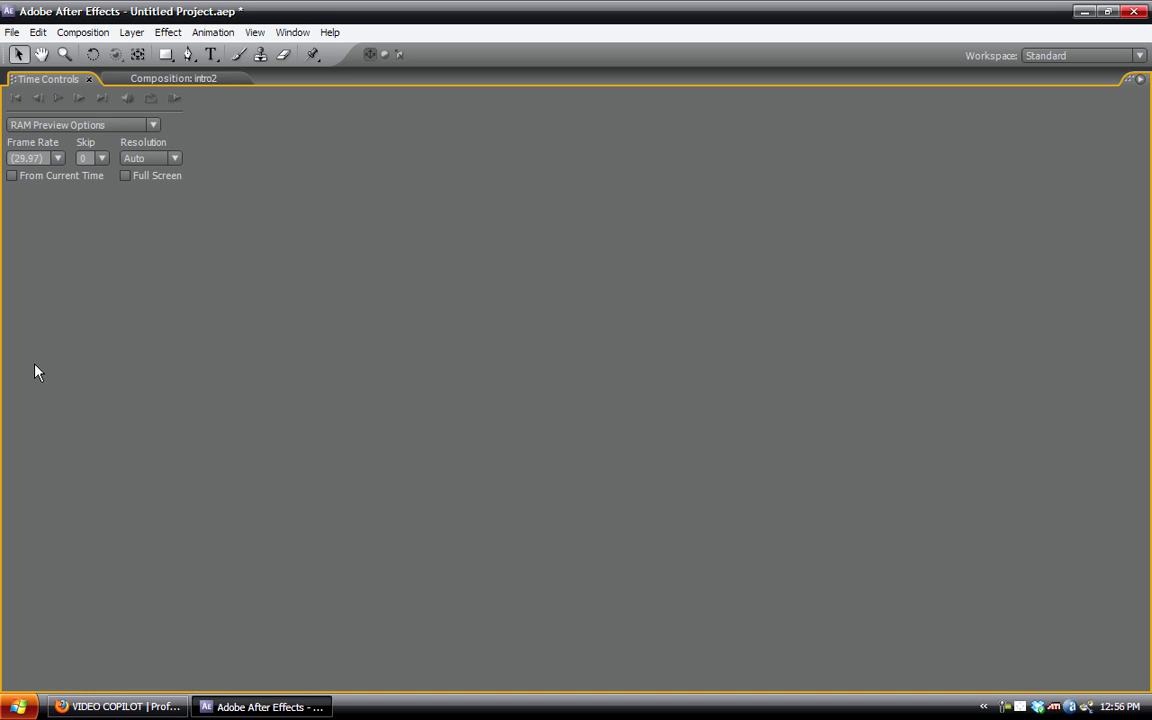
key("grave")
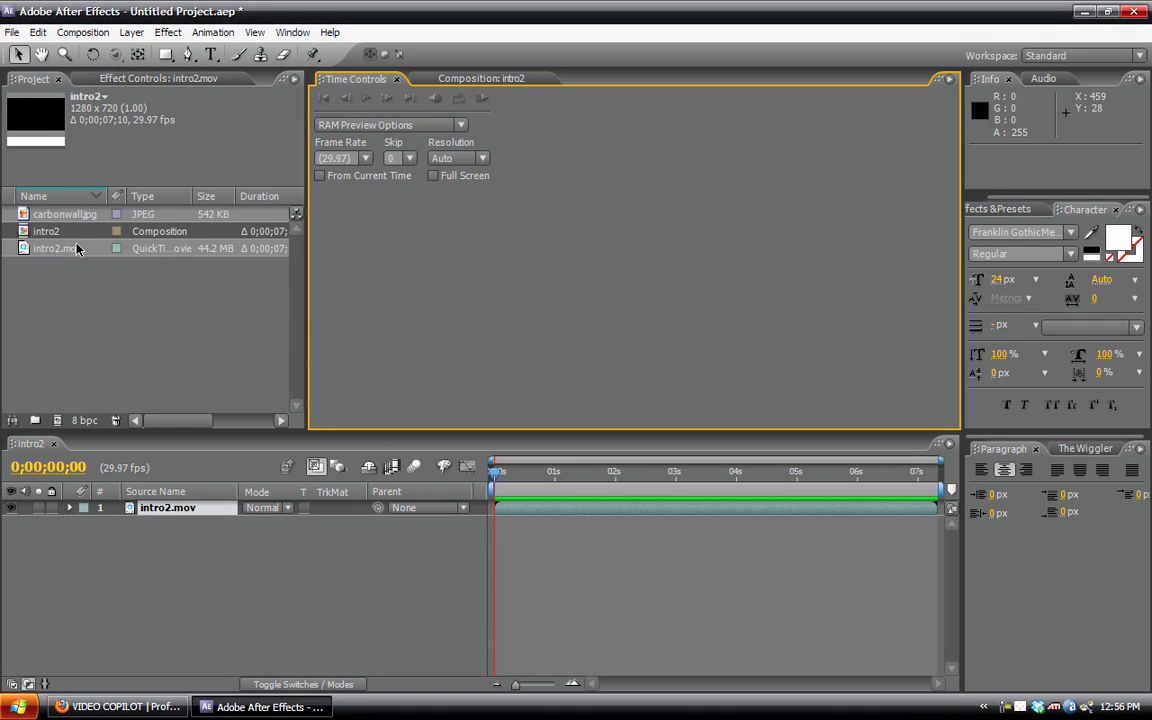
left_click(106, 298)
left_click(83, 33)
left_click(88, 48)
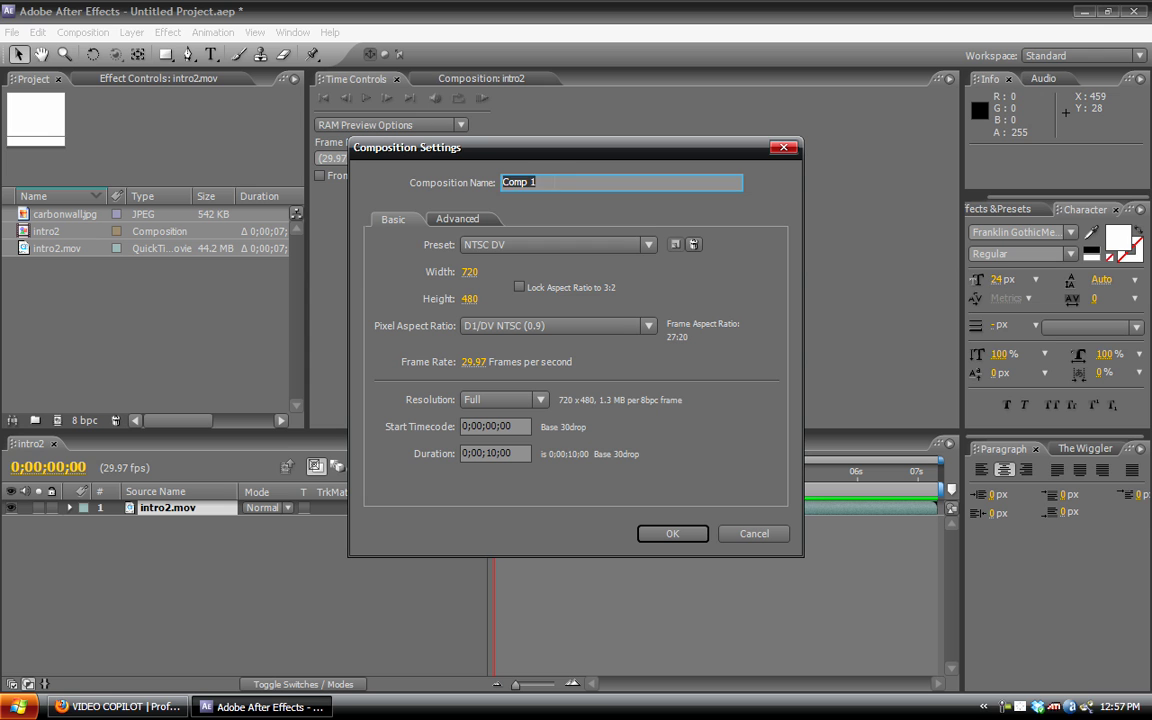
type("bar")
left_click(672, 534)
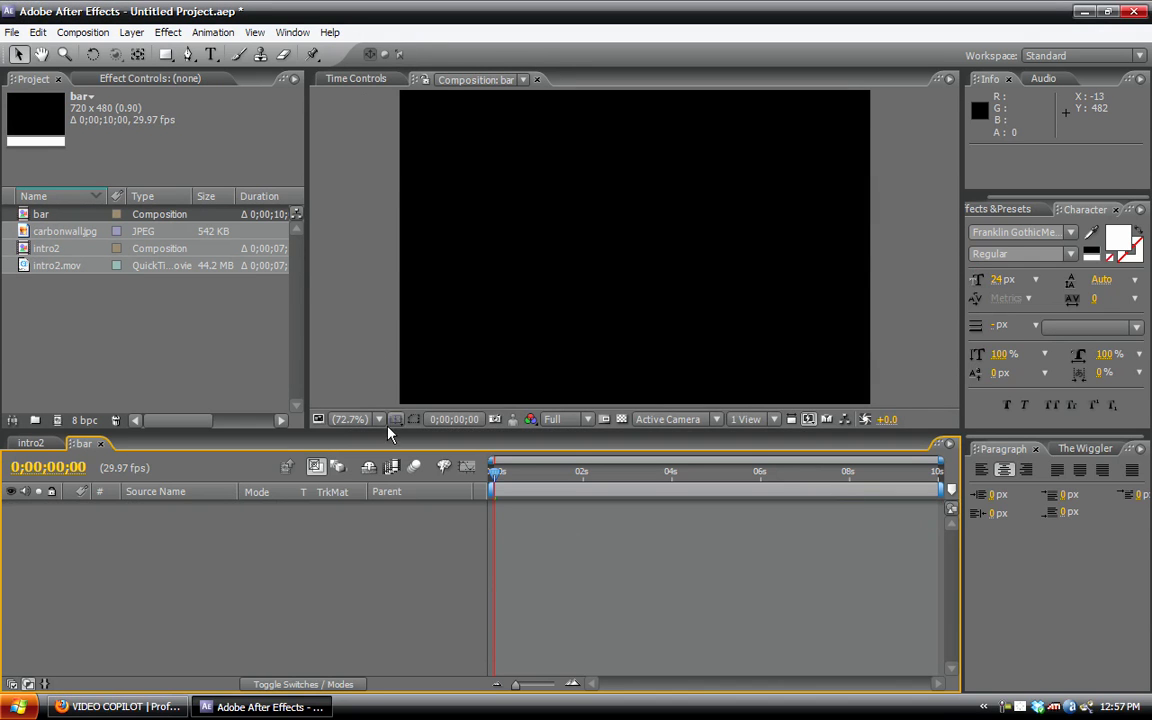
Step: Enlarge the viewer and add a new black solid layer to the bar comp
left_click_drag(386, 431, 386, 514)
left_click(131, 32)
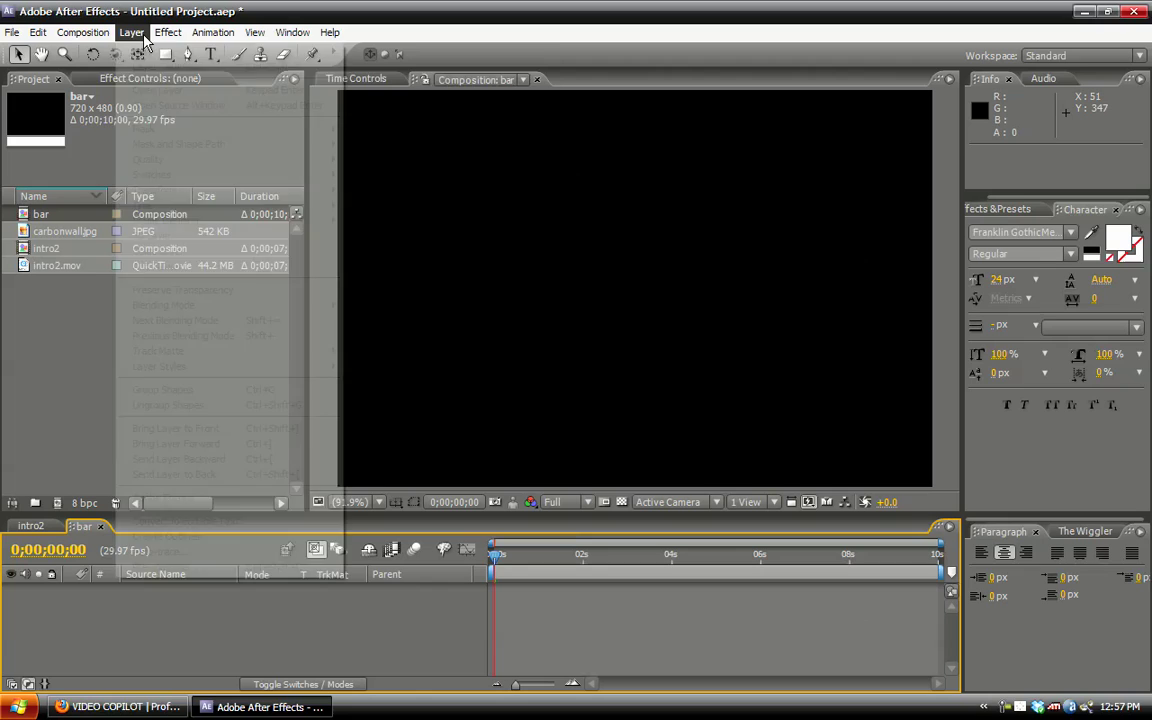
mouse_move(300, 51)
left_click(391, 80)
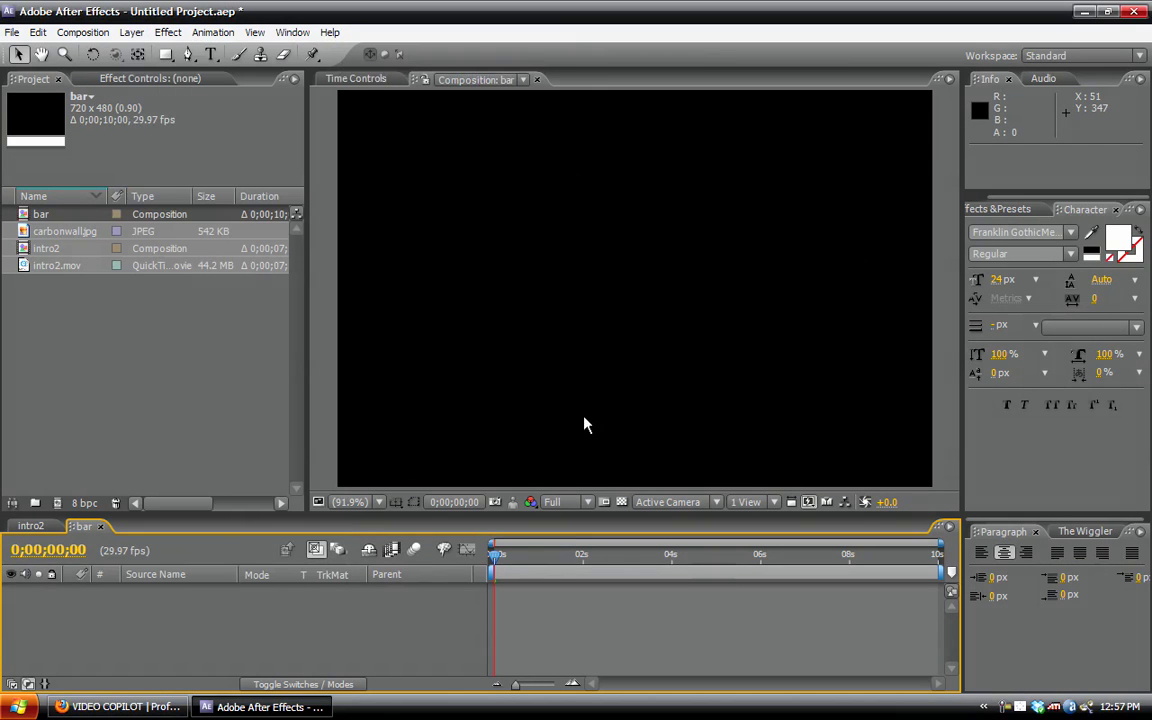
left_click(607, 452)
Step: Apply Fractal Noise to the solid with Scale 16, Contrast 300 and Brightness -29
left_click(168, 32)
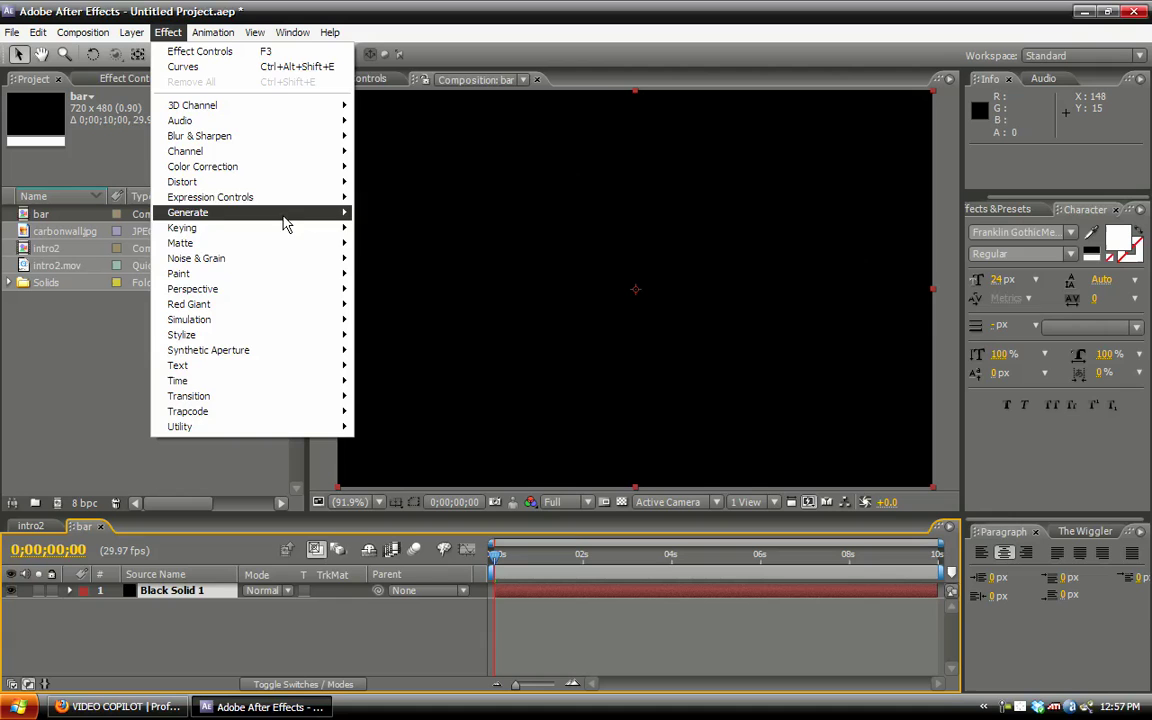
mouse_move(333, 259)
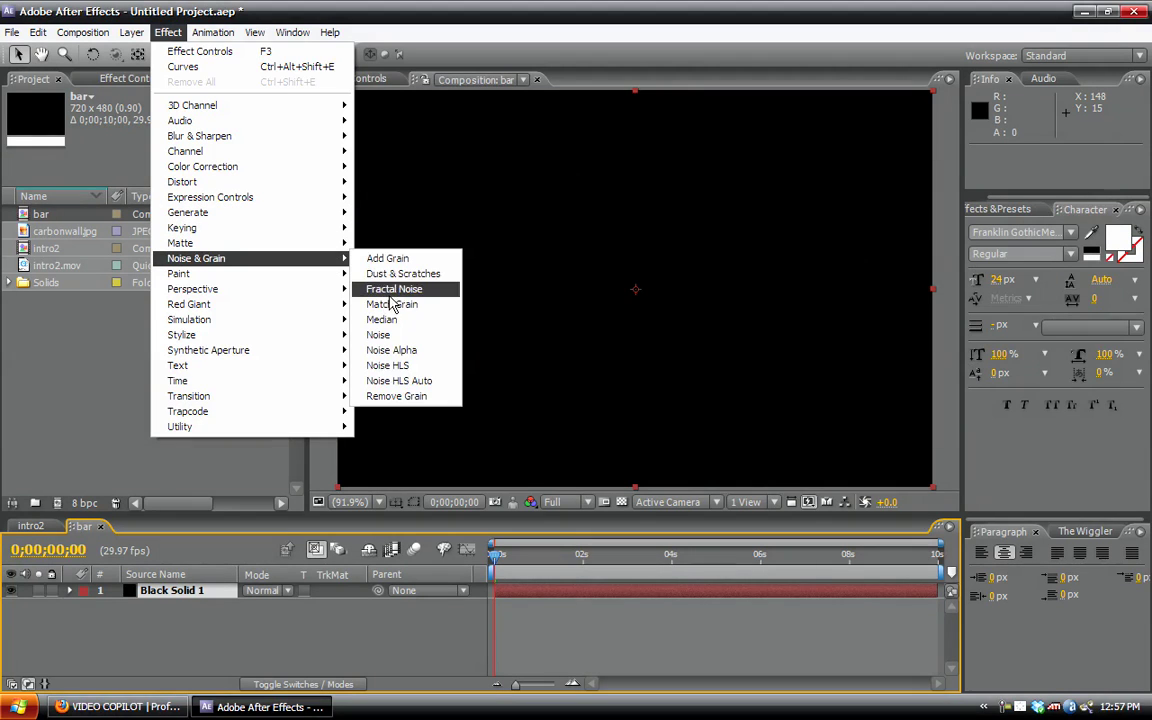
left_click(390, 292)
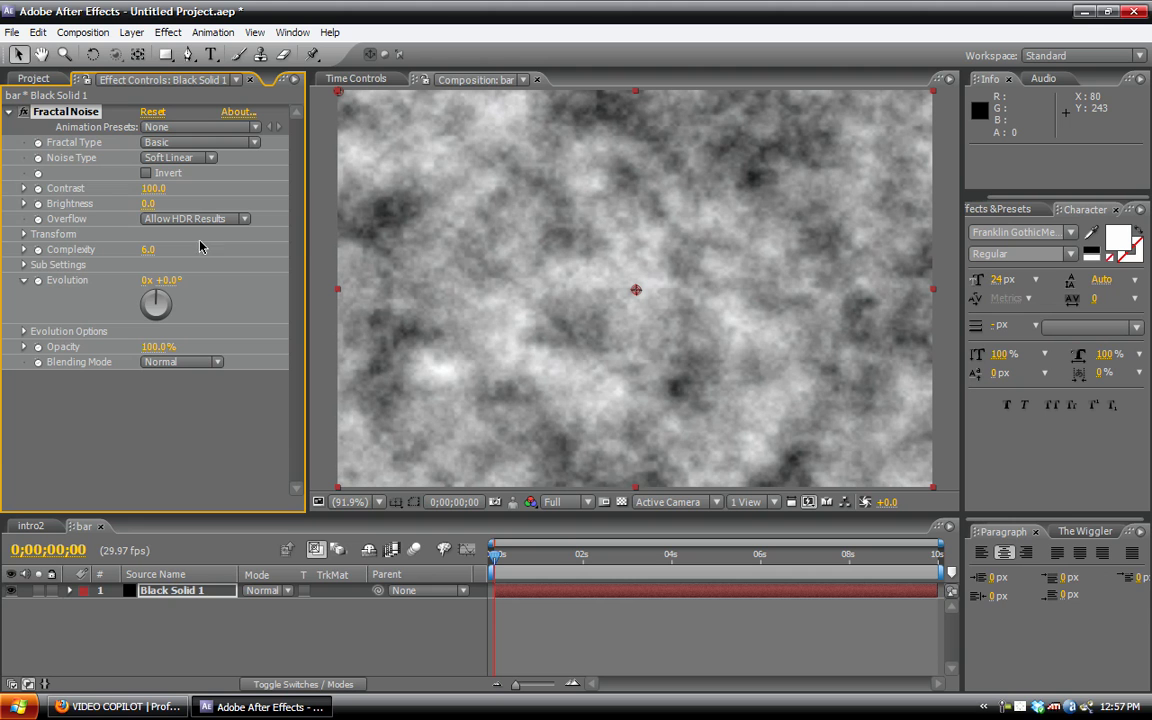
left_click(24, 235)
left_click(39, 280)
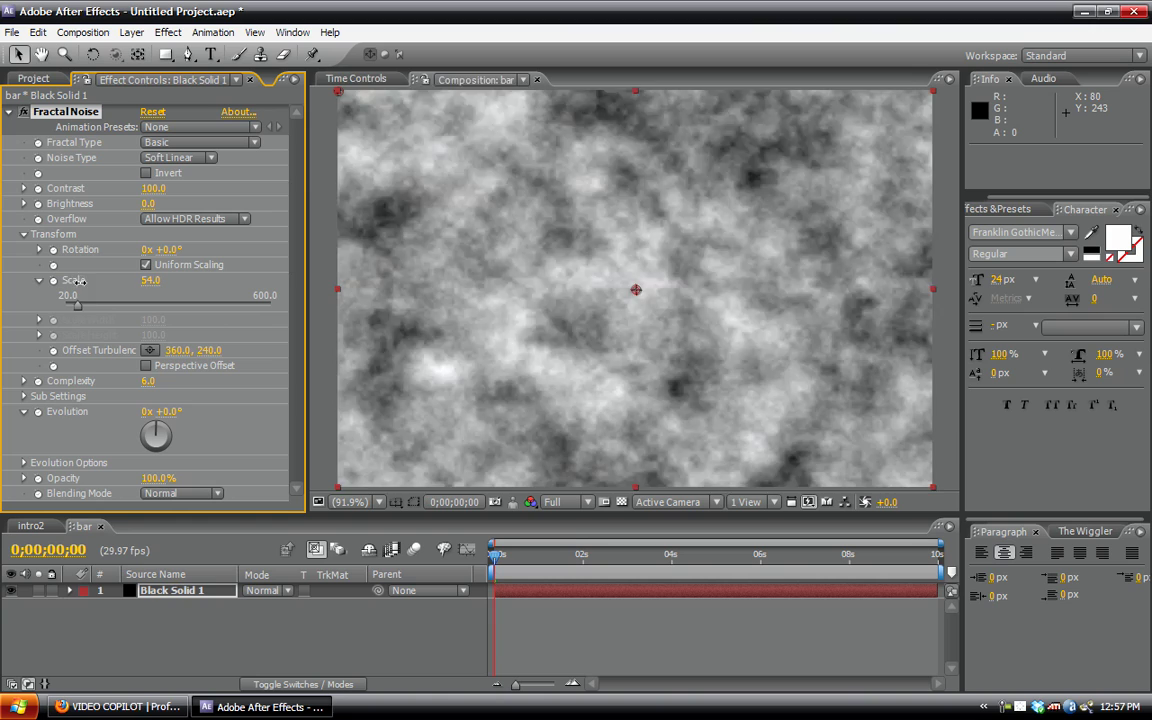
left_click_drag(76, 280, 118, 243)
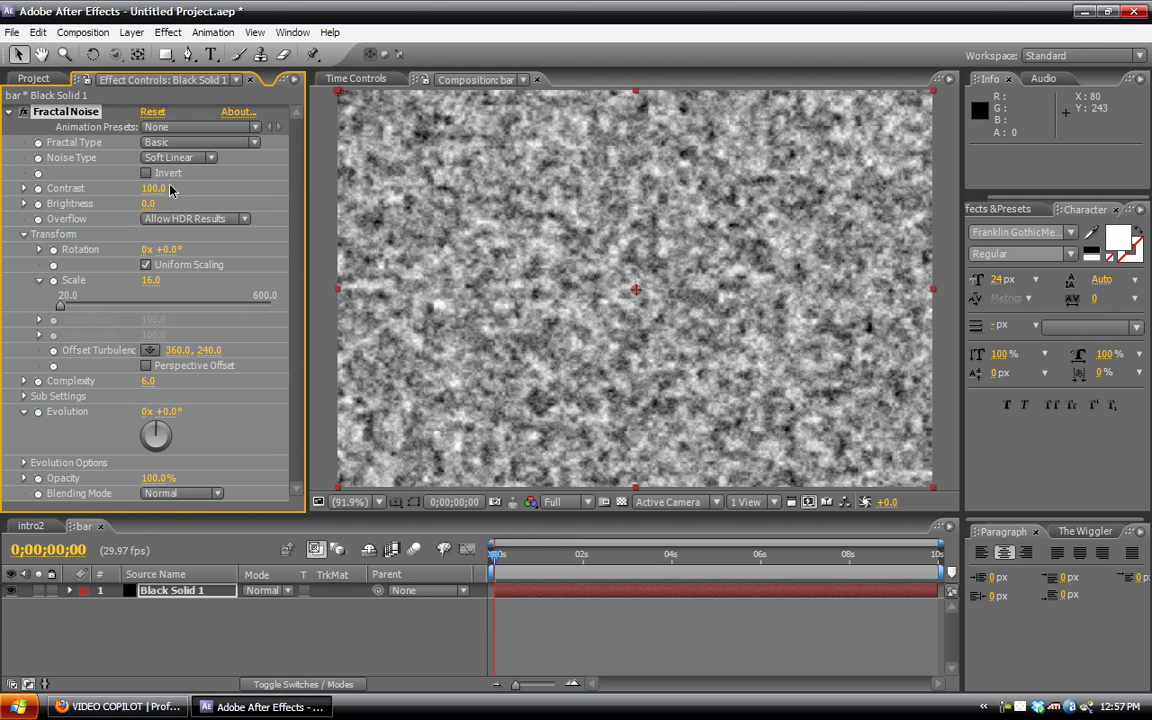
left_click(155, 188)
key("Return")
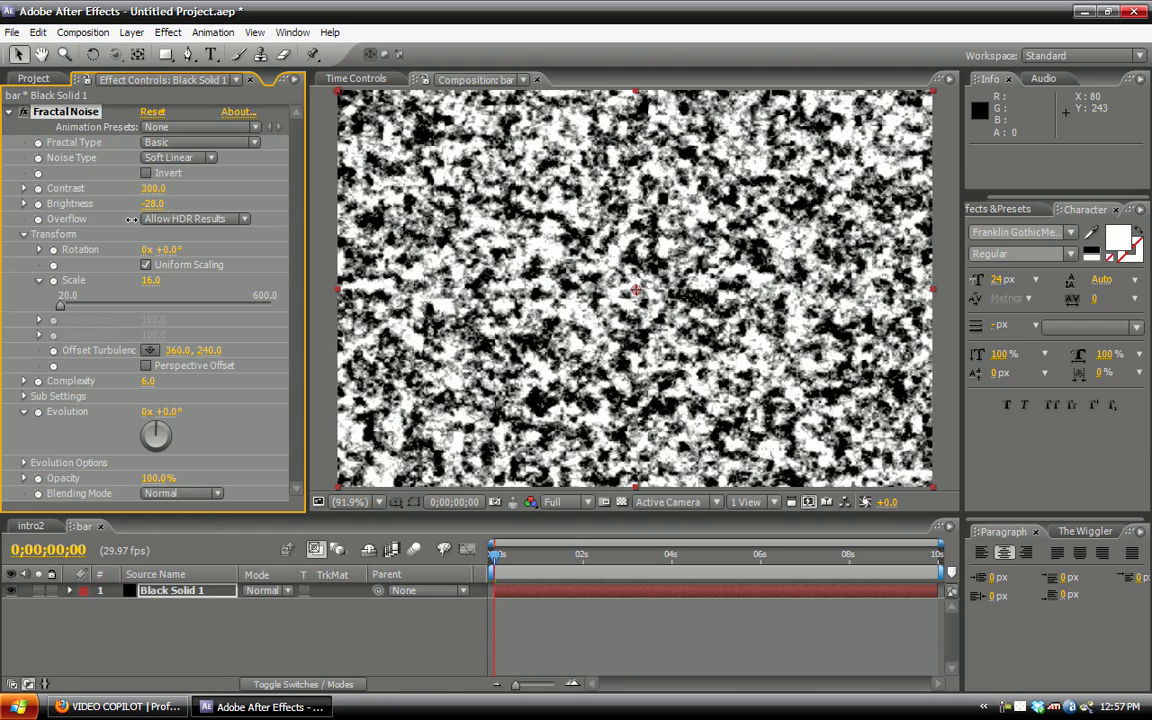
left_click_drag(120, 197, 131, 218)
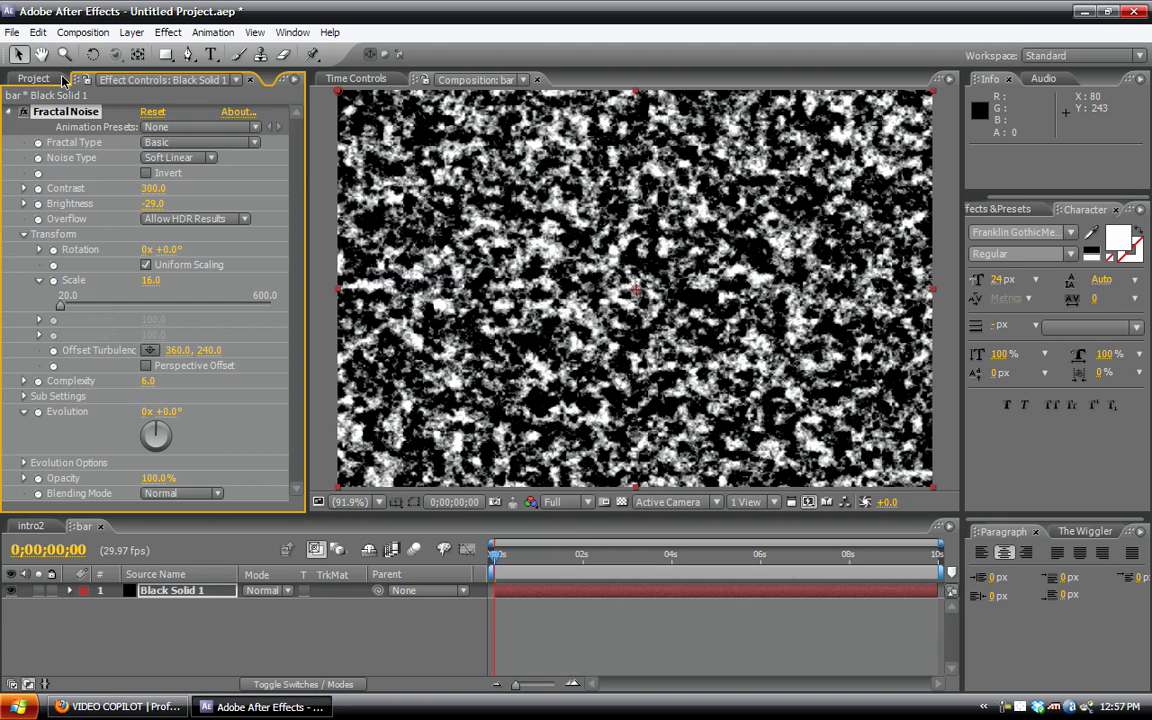
Step: Add a Directional Blur at 23° with length 71.2, then set noise Contrast 400 and Brightness -37
left_click(12, 112)
left_click(168, 32)
mouse_move(322, 155)
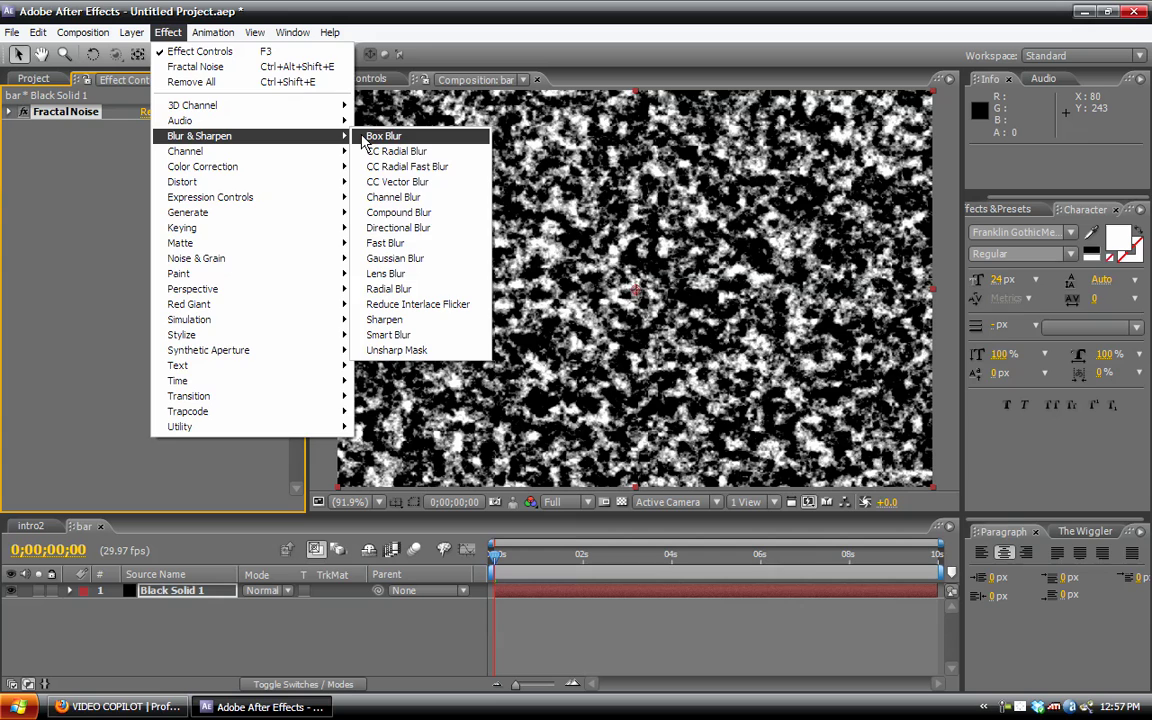
left_click(385, 226)
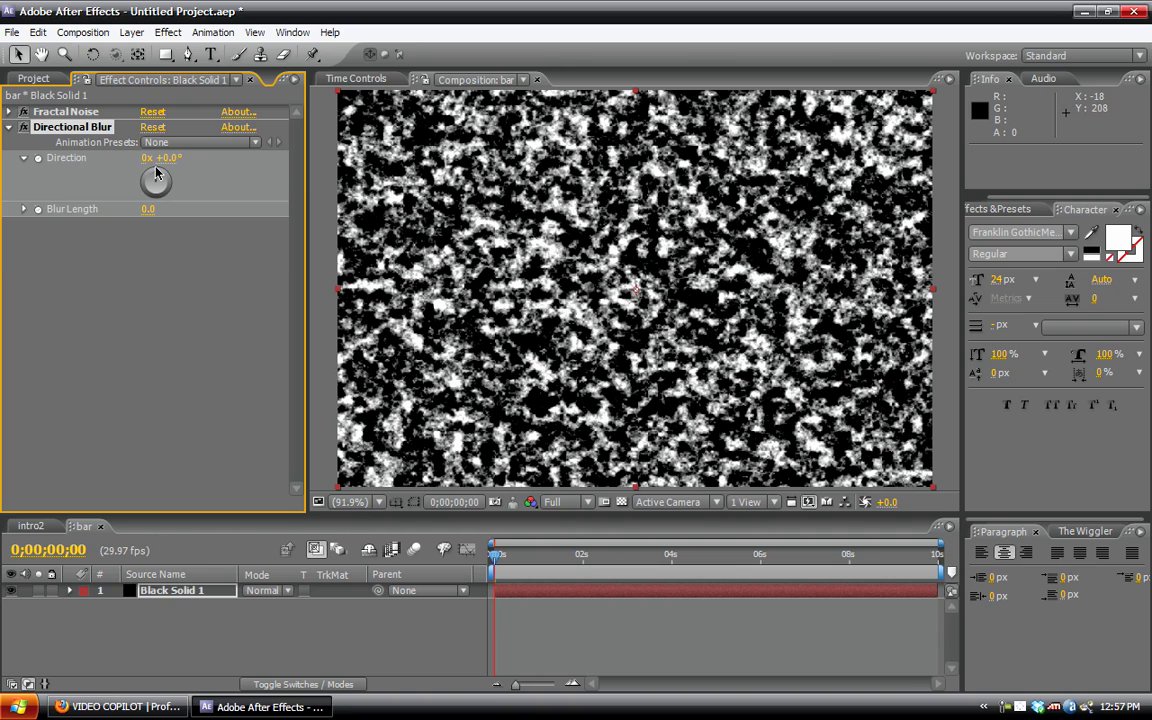
left_click_drag(156, 173, 164, 178)
left_click_drag(255, 210, 710, 190)
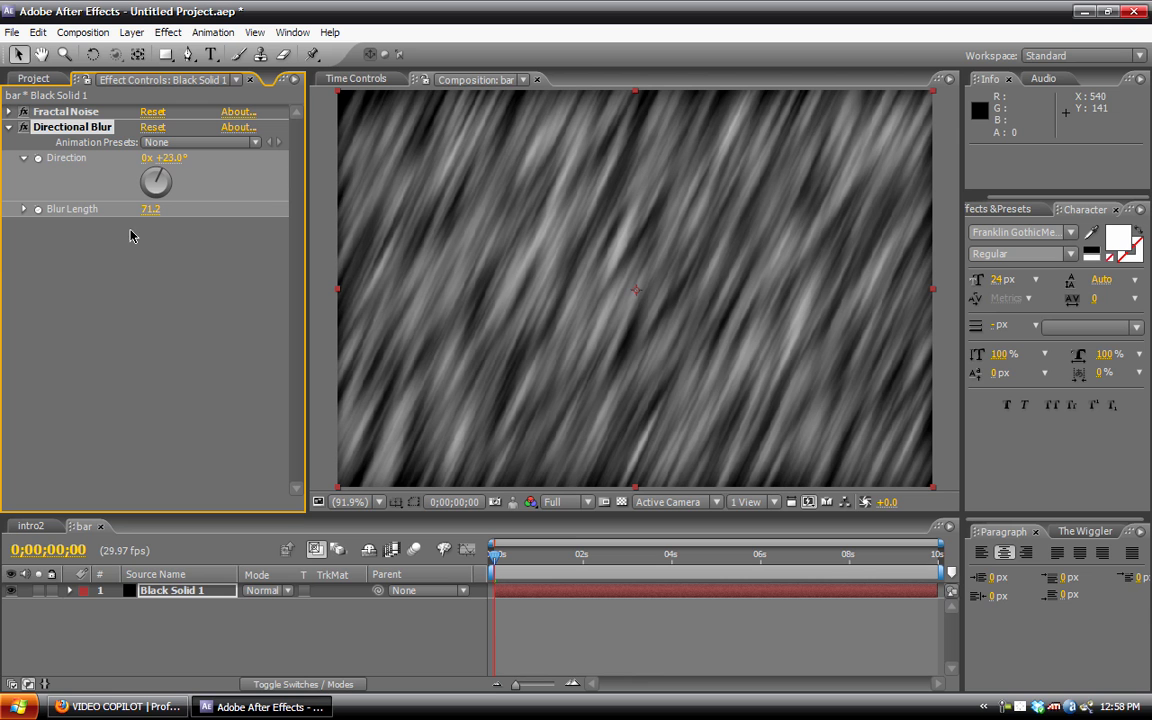
left_click(9, 112)
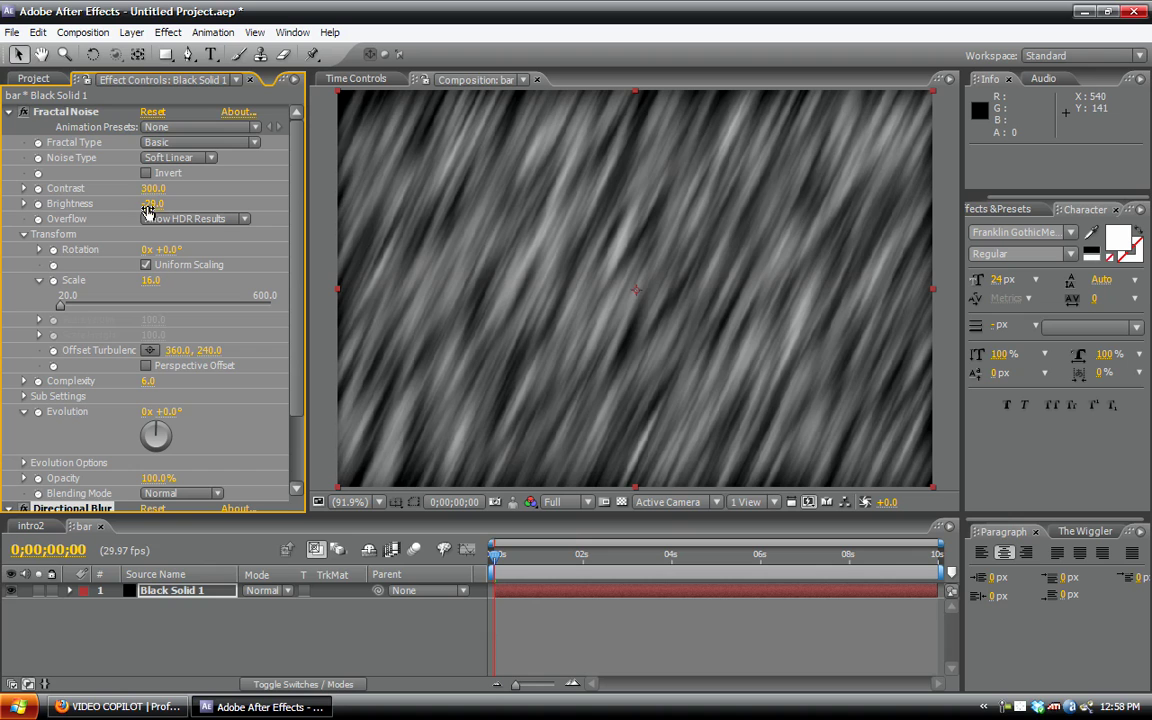
left_click_drag(152, 204, 140, 204)
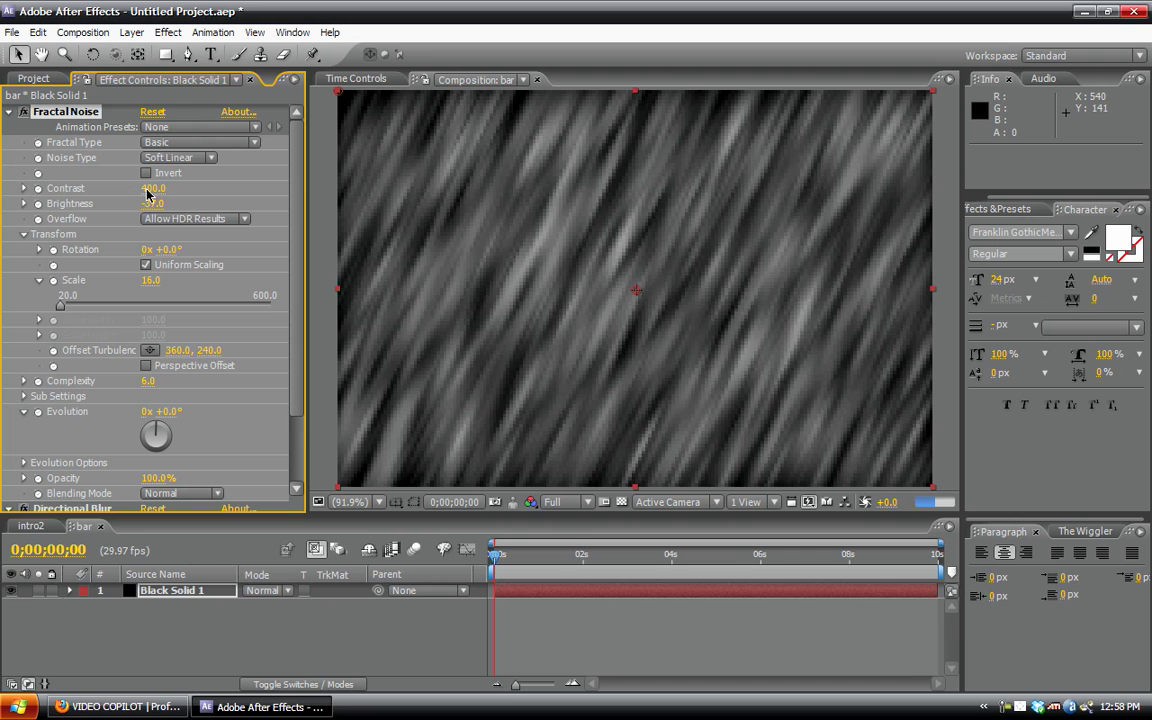
Step: Keyframe Offset Turbulence X from 360 at the start to 1086 on the last frame
left_click(38, 78)
left_click(104, 81)
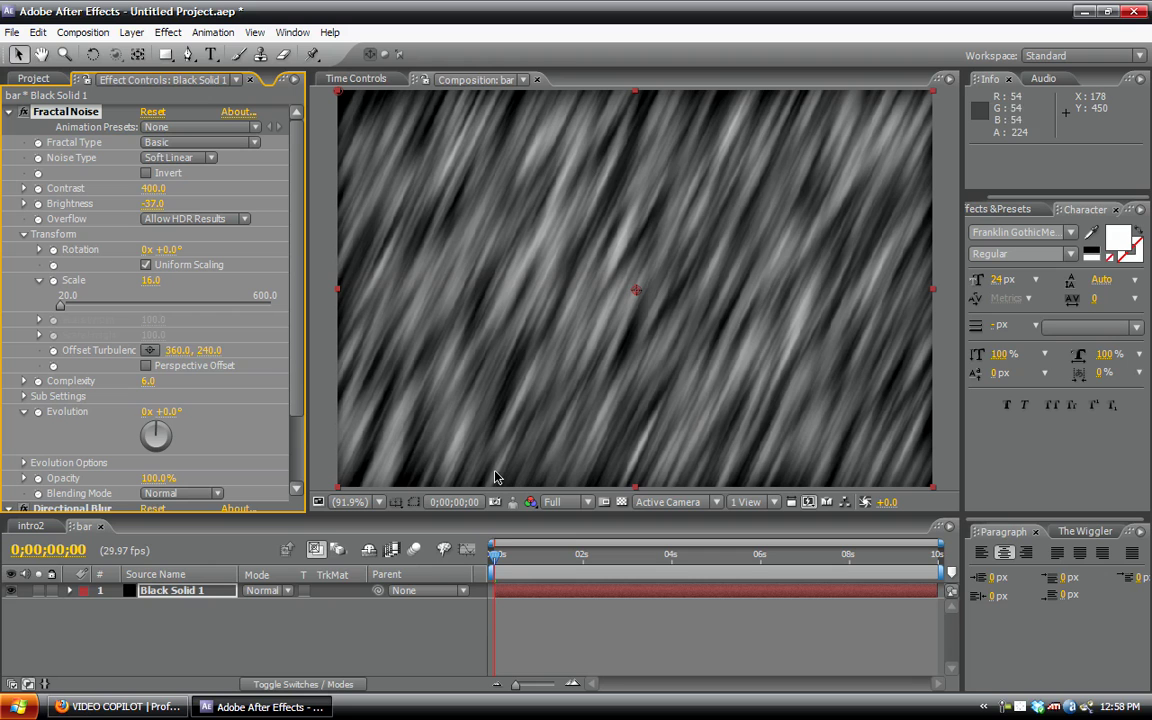
left_click(53, 350)
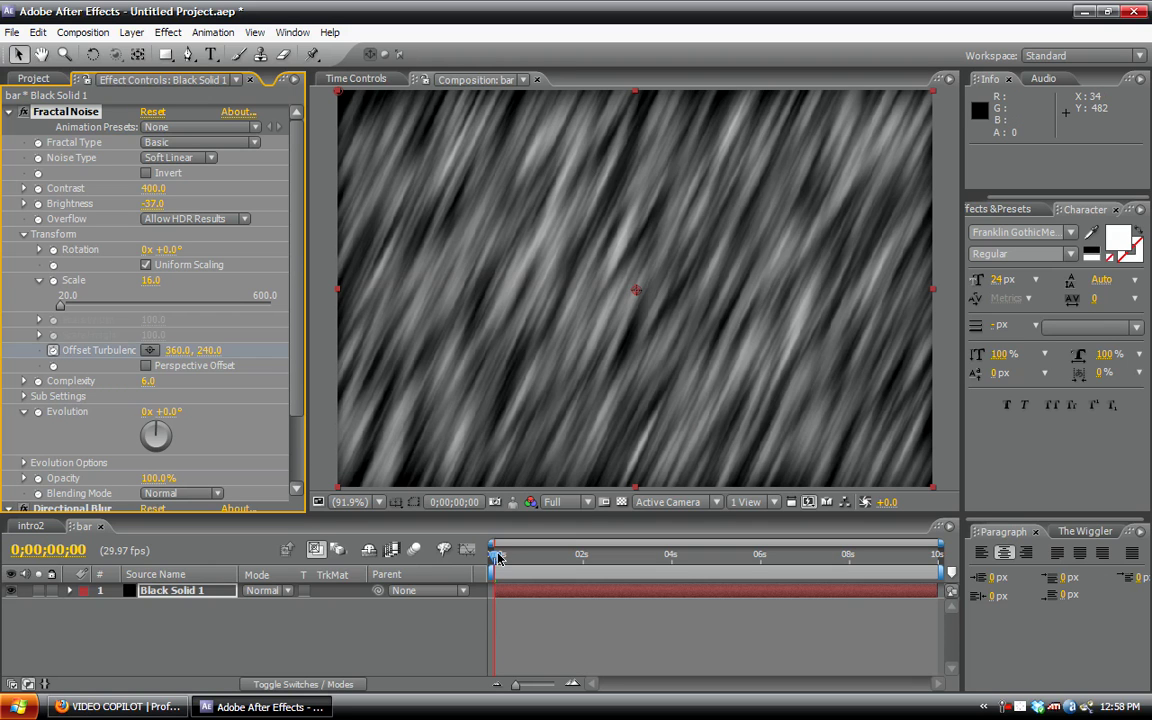
left_click(710, 555)
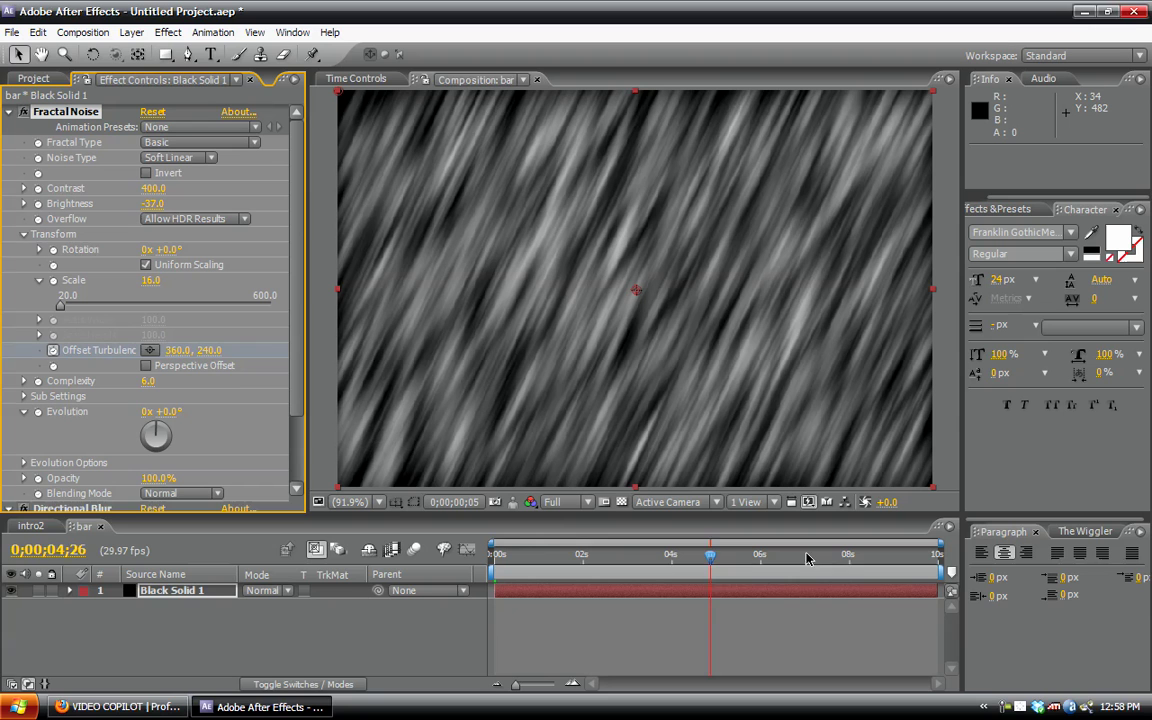
left_click_drag(808, 558, 938, 556)
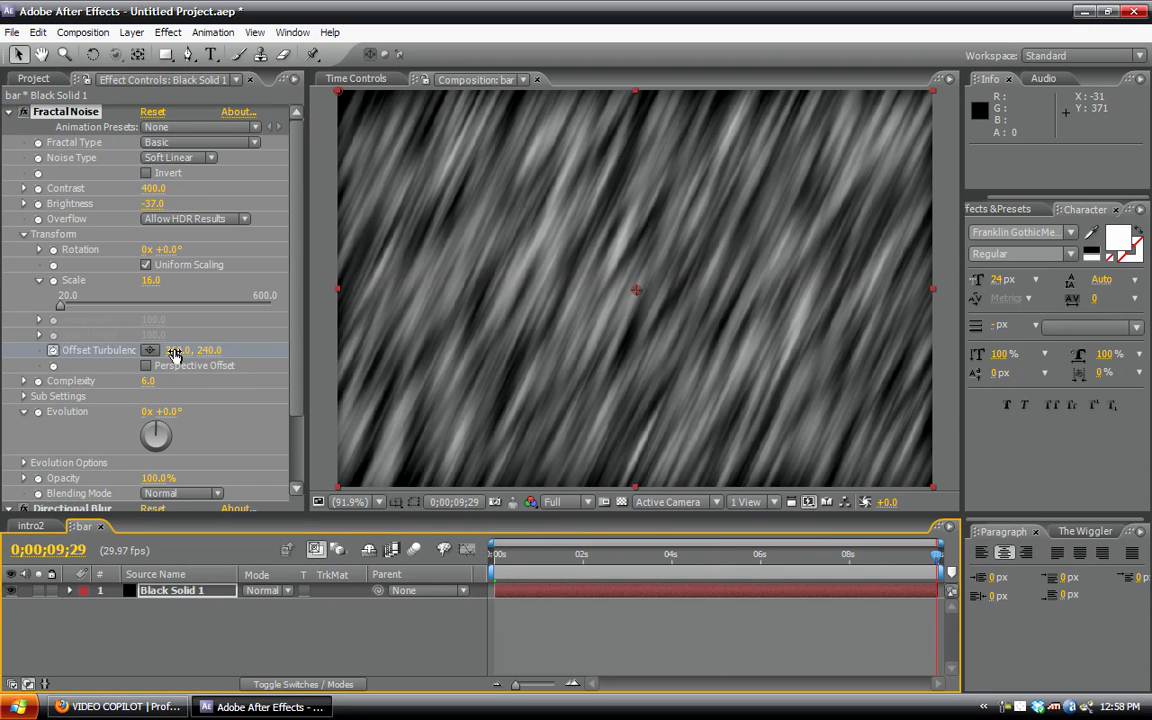
left_click_drag(238, 355, 833, 360)
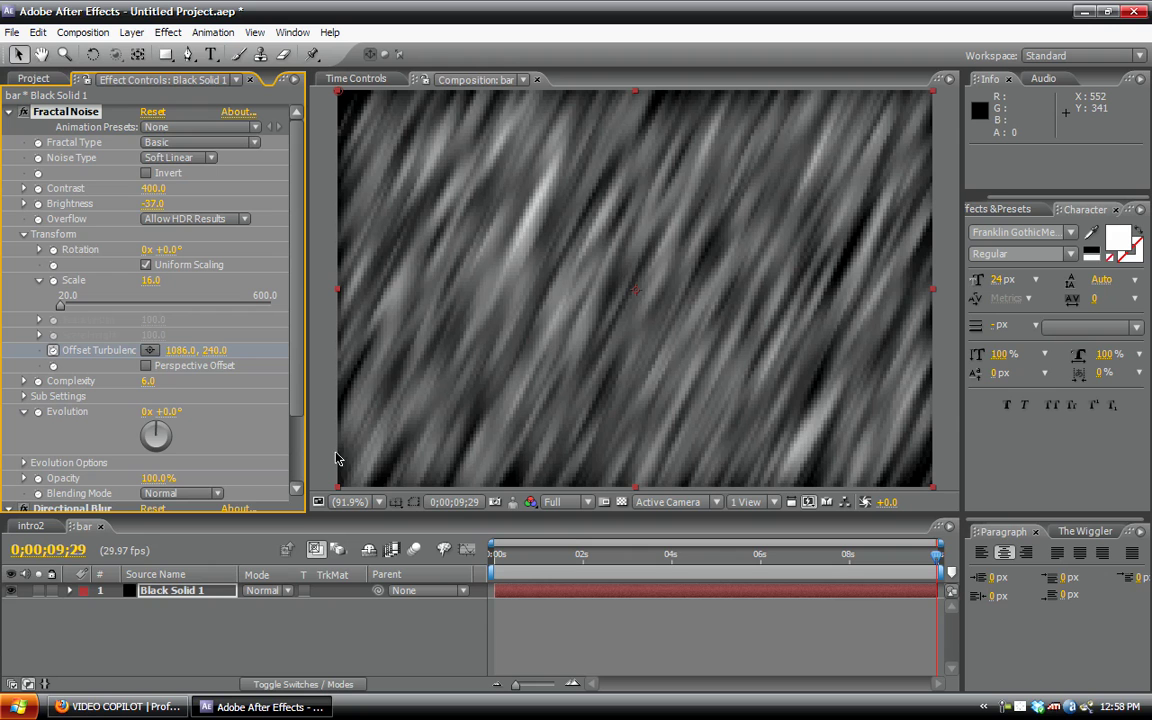
left_click(38, 78)
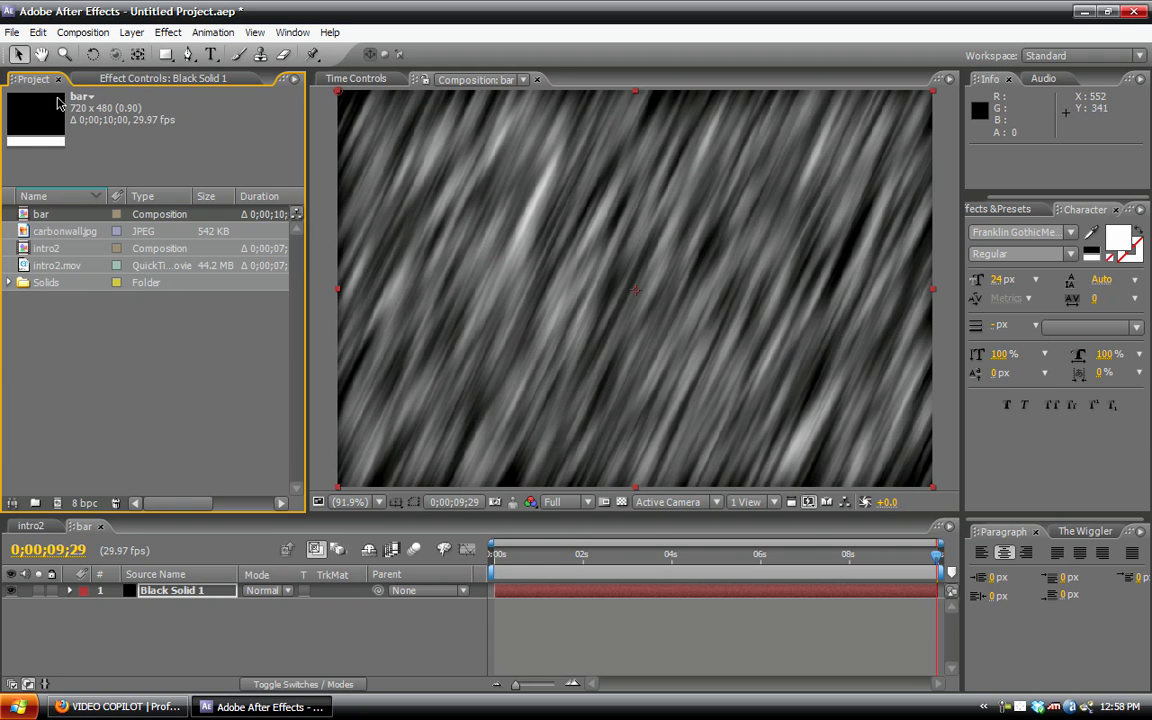
Step: Nest bar into a new bar 2 comp and mask it to a thin strip near the bottom
left_click_drag(42, 215, 57, 503)
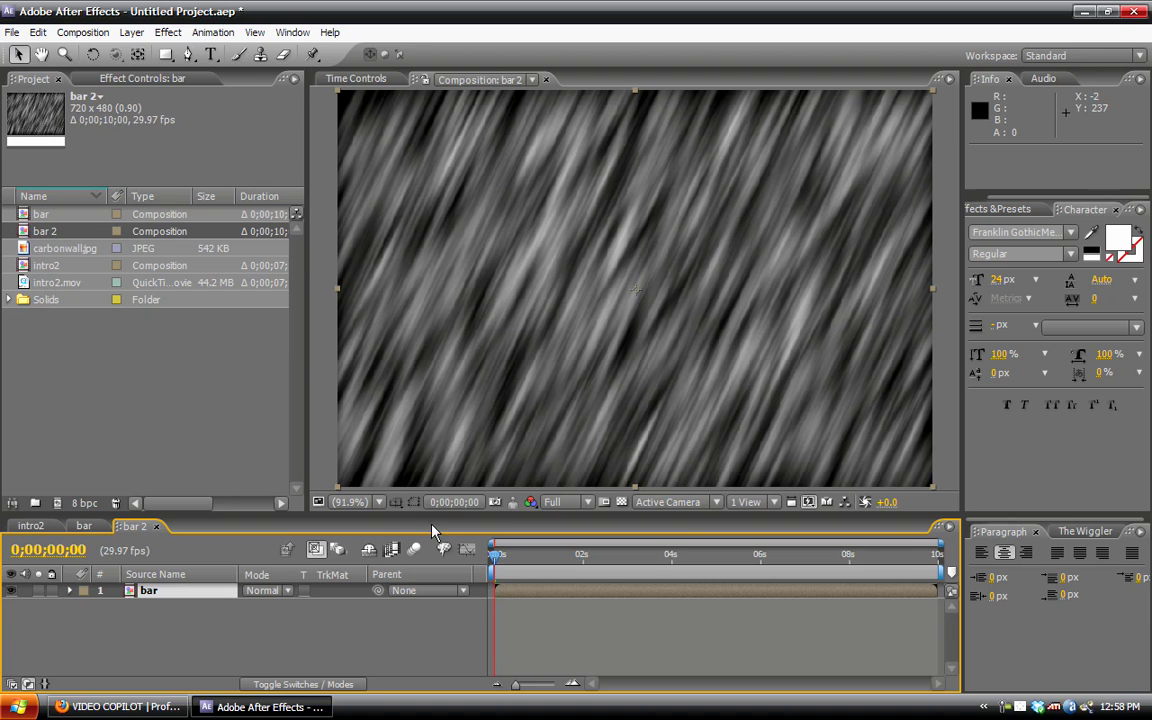
left_click(396, 502)
left_click(417, 522)
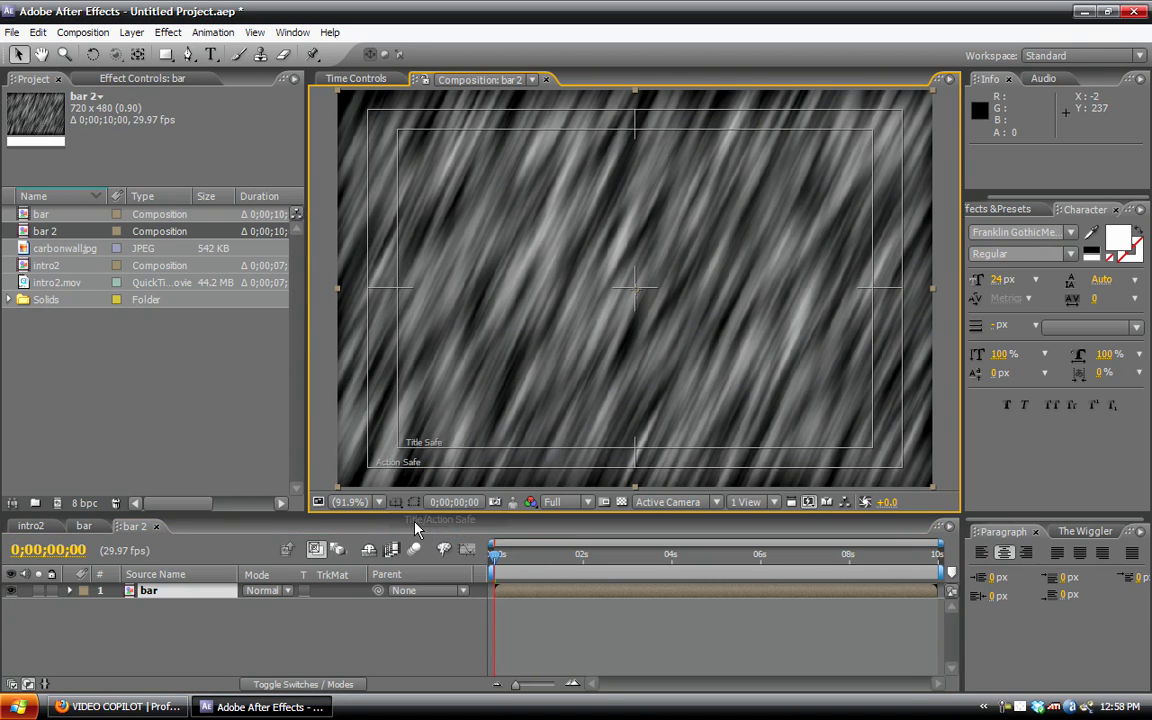
left_click(166, 55)
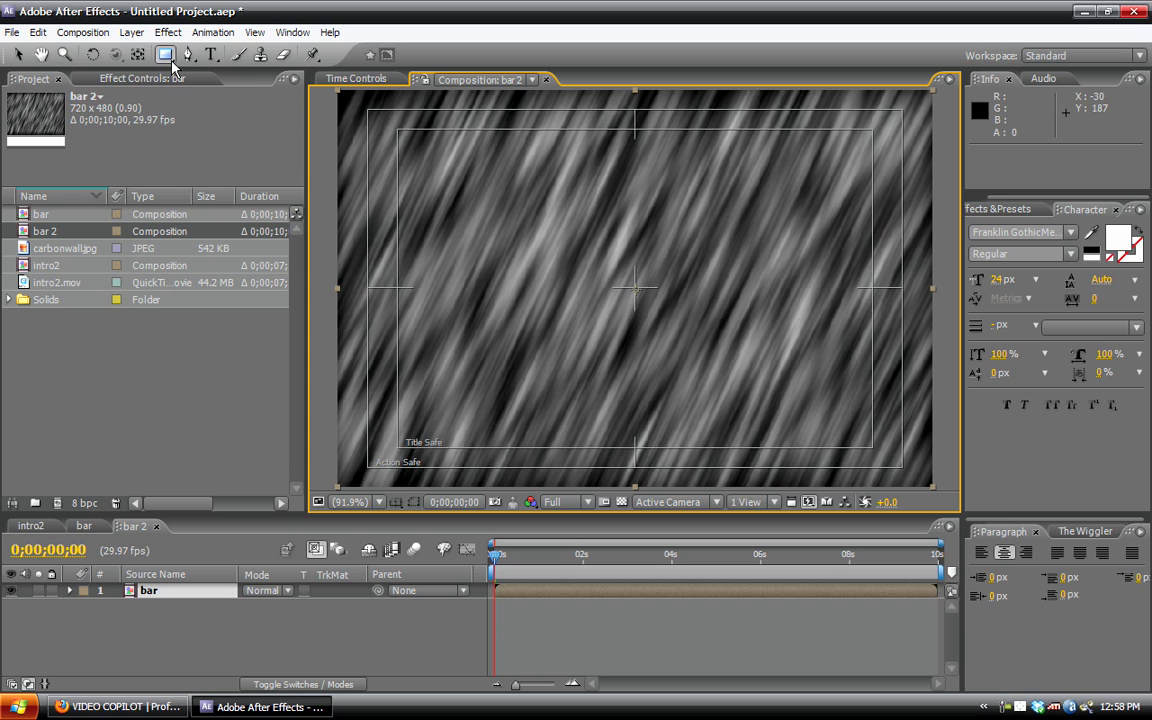
left_click(175, 591)
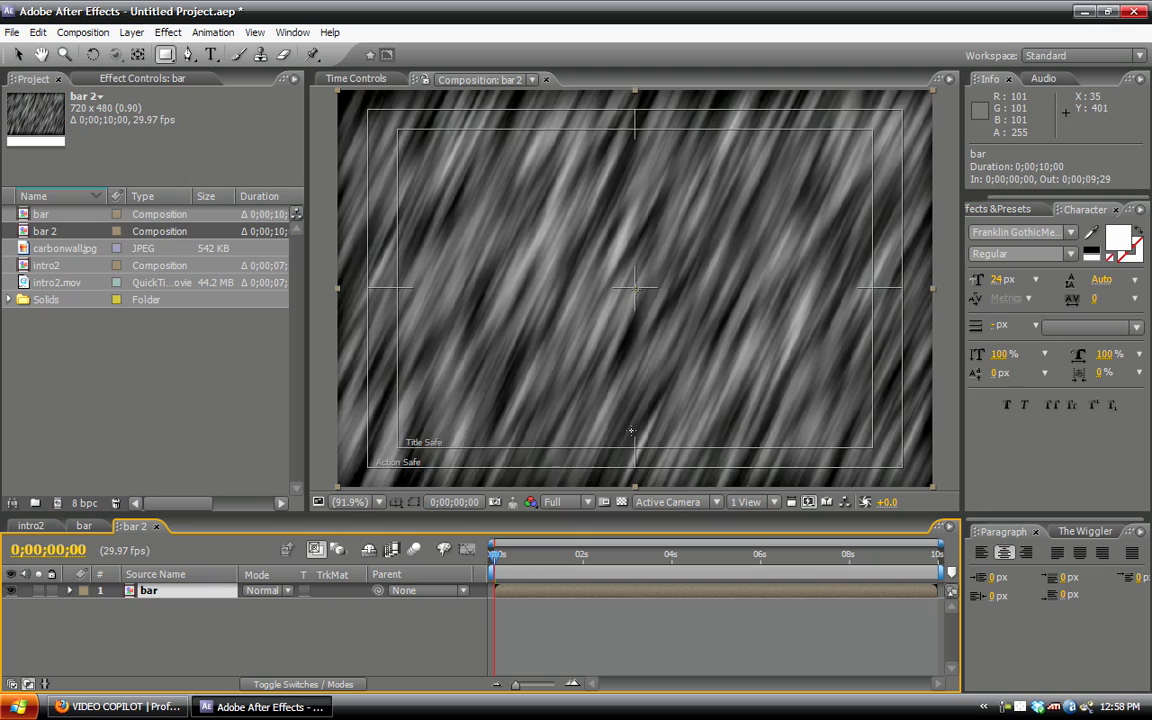
left_click_drag(367, 423, 902, 448)
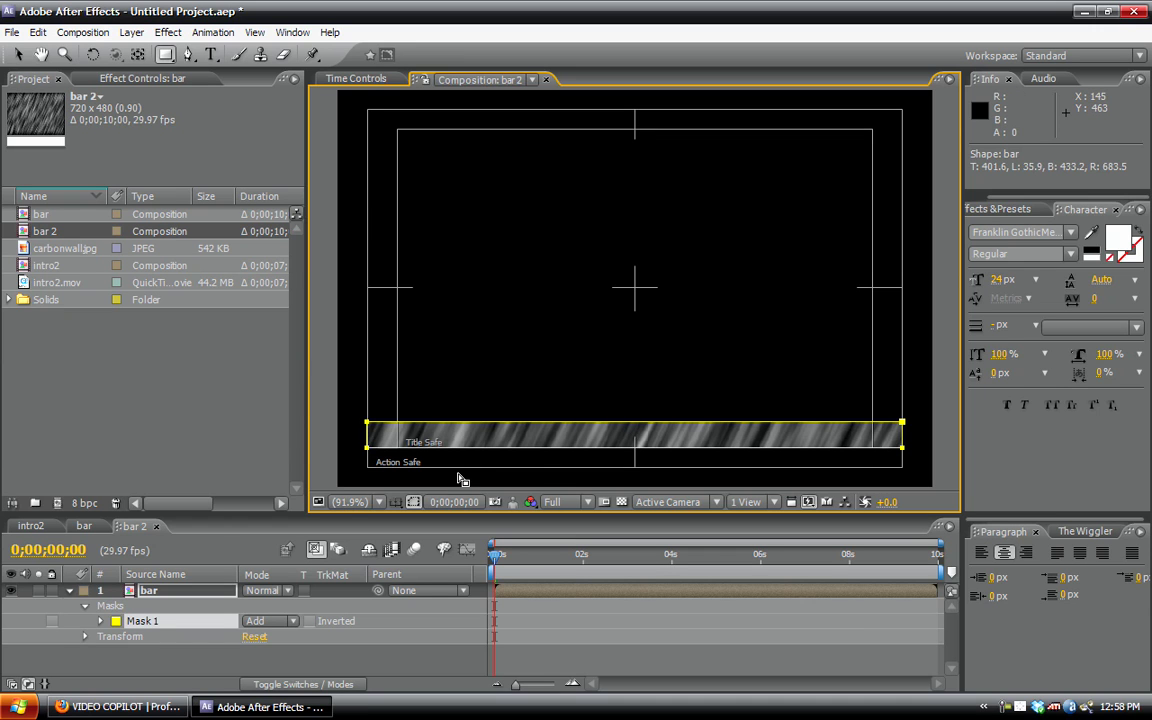
Step: Squash the strip to 65.5% height, hide the Title/Action Safe guides, and preview the animation
key("v")
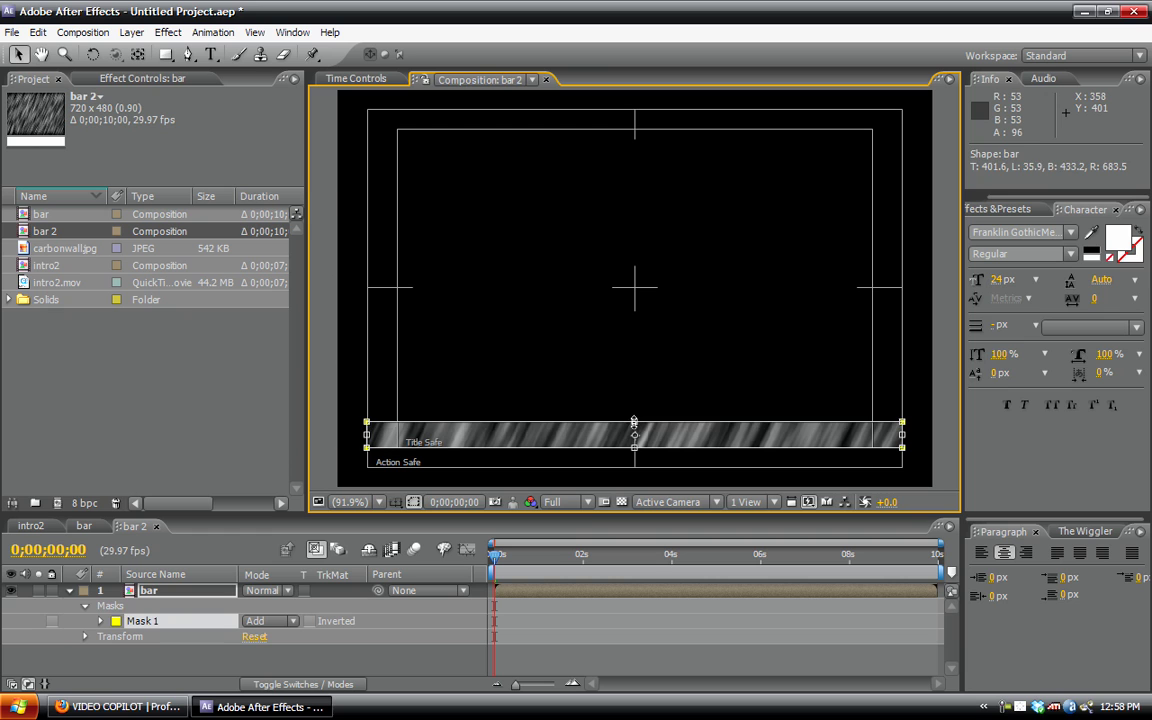
left_click_drag(634, 422, 634, 431)
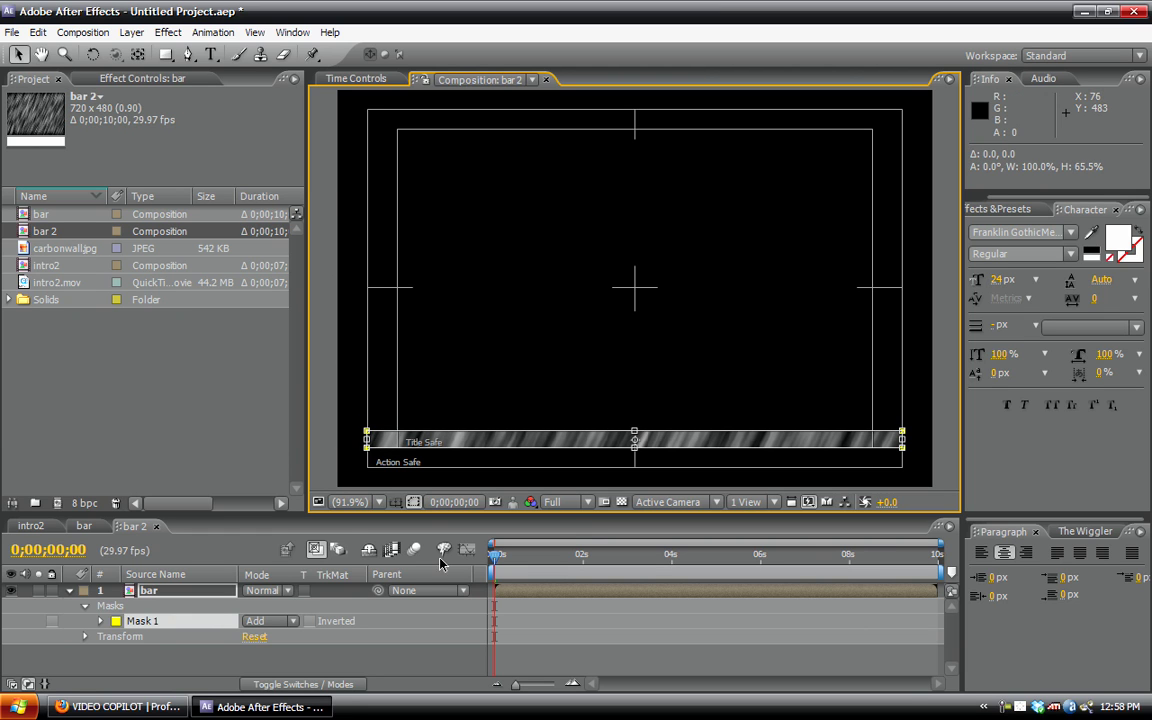
left_click(342, 419)
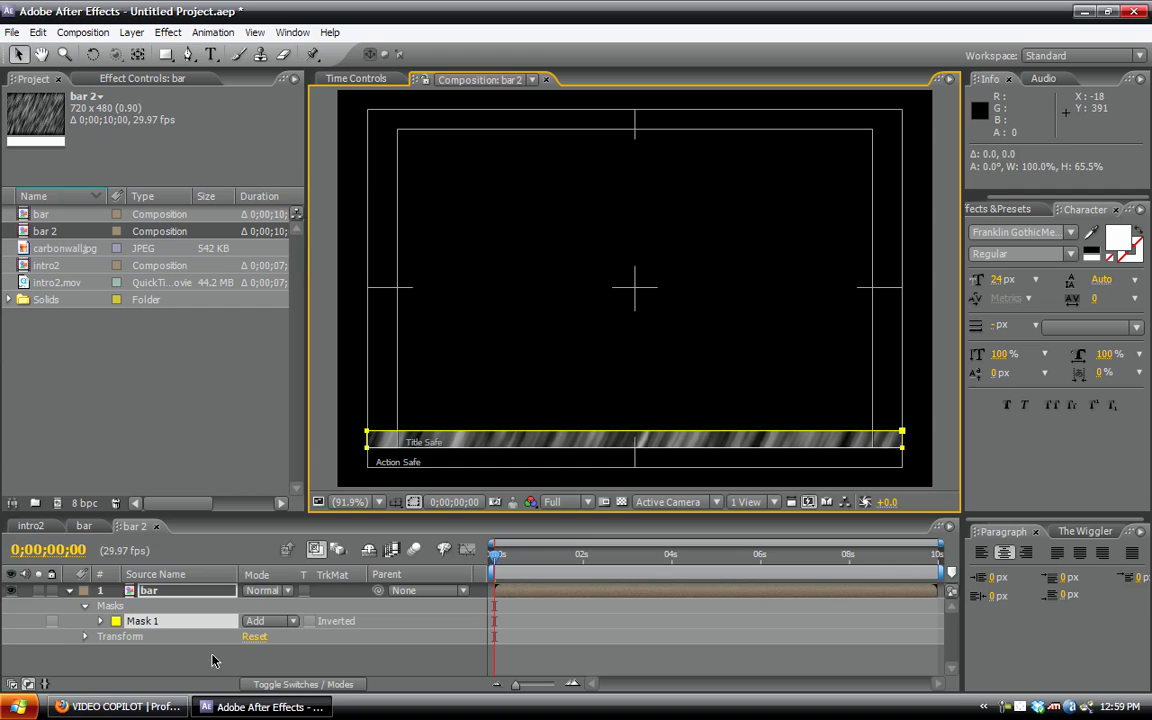
left_click(212, 660)
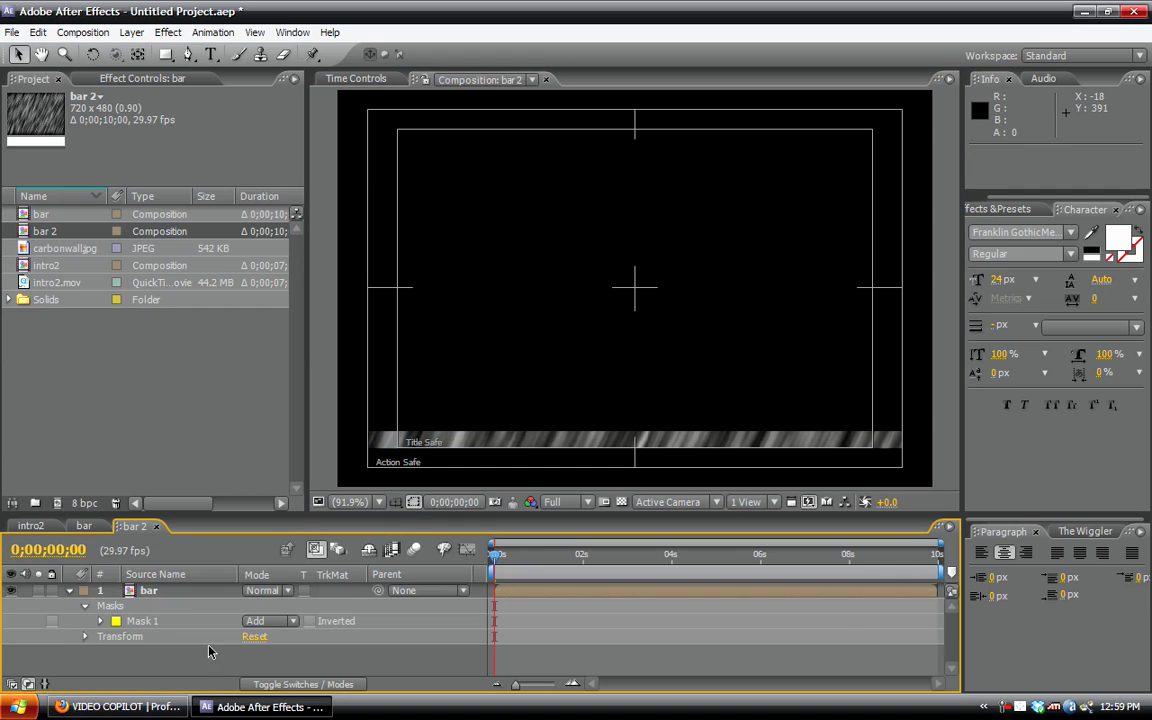
left_click(411, 503)
left_click(430, 519)
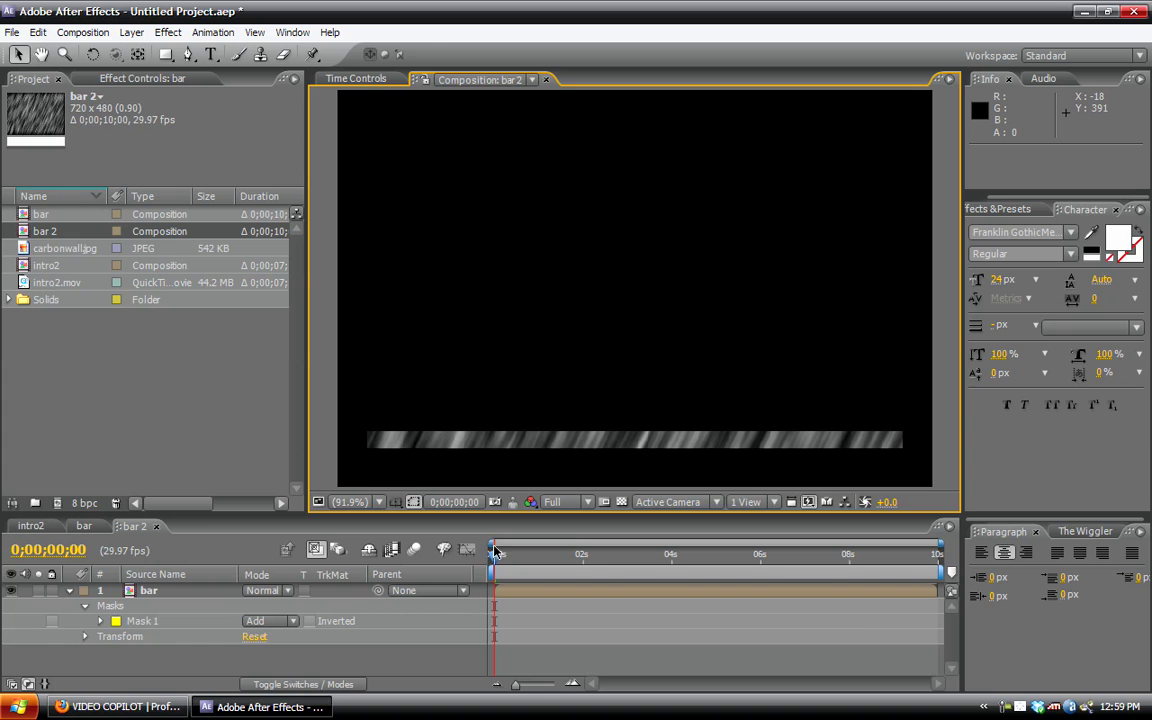
left_click_drag(494, 552, 797, 563)
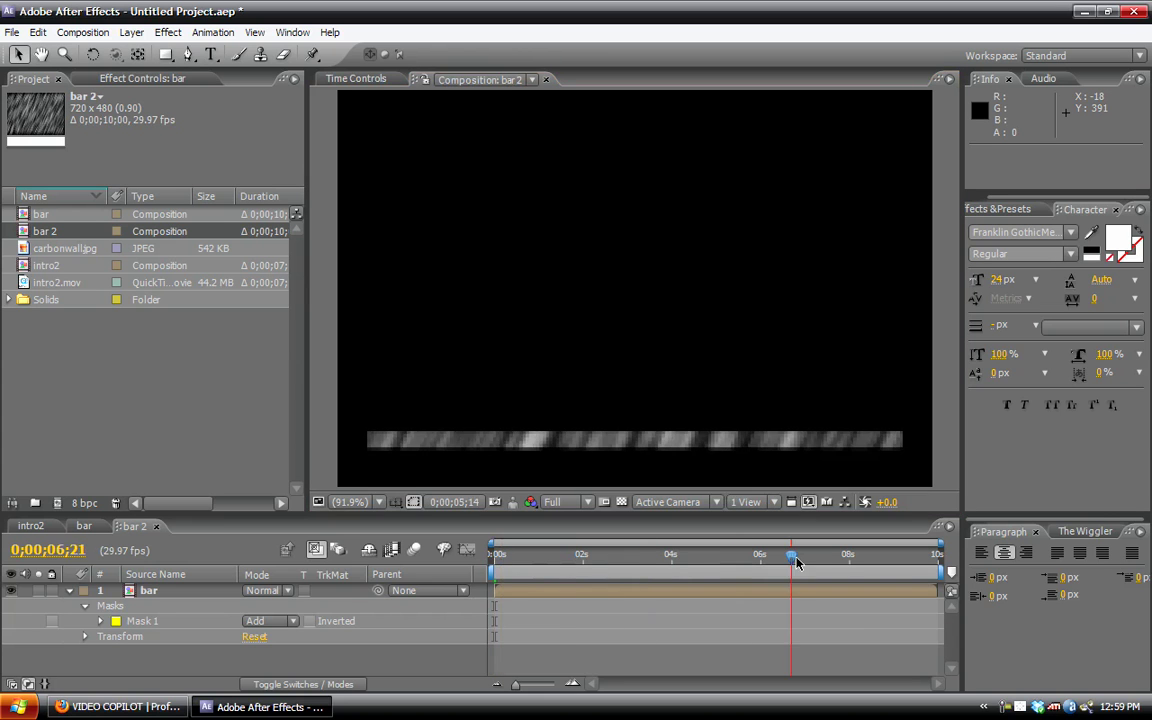
key("KP_0")
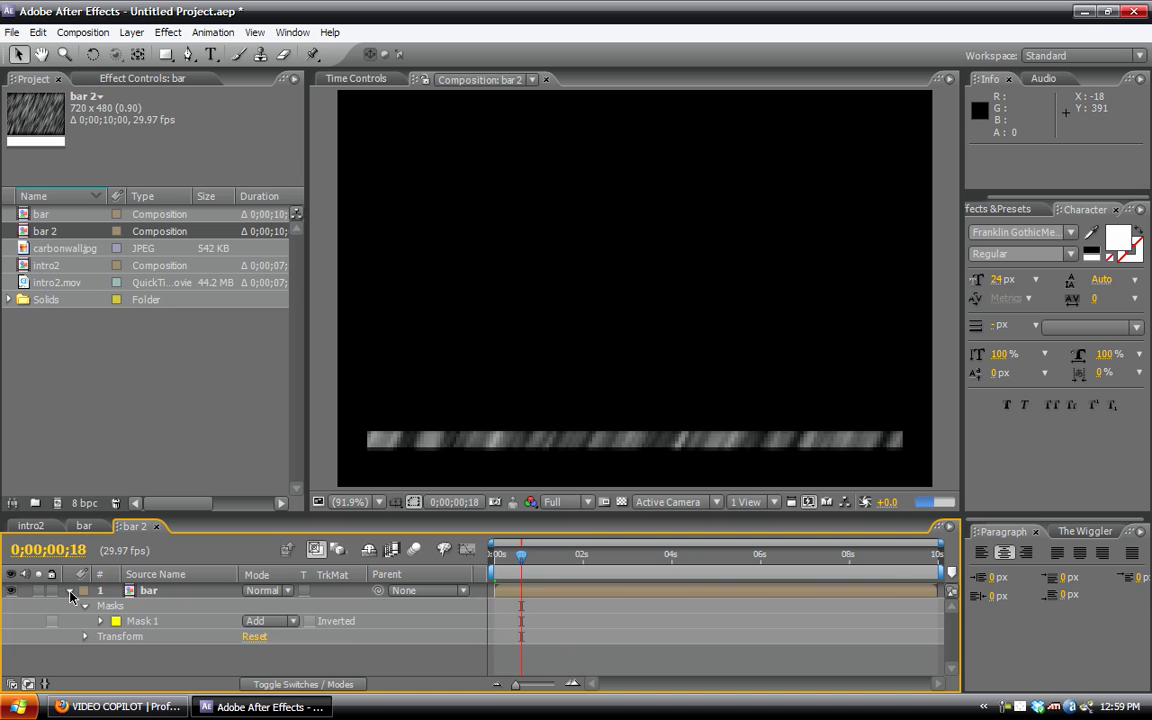
Step: Add a white solid layer to the bar 2 composition
left_click(70, 594)
left_click(131, 32)
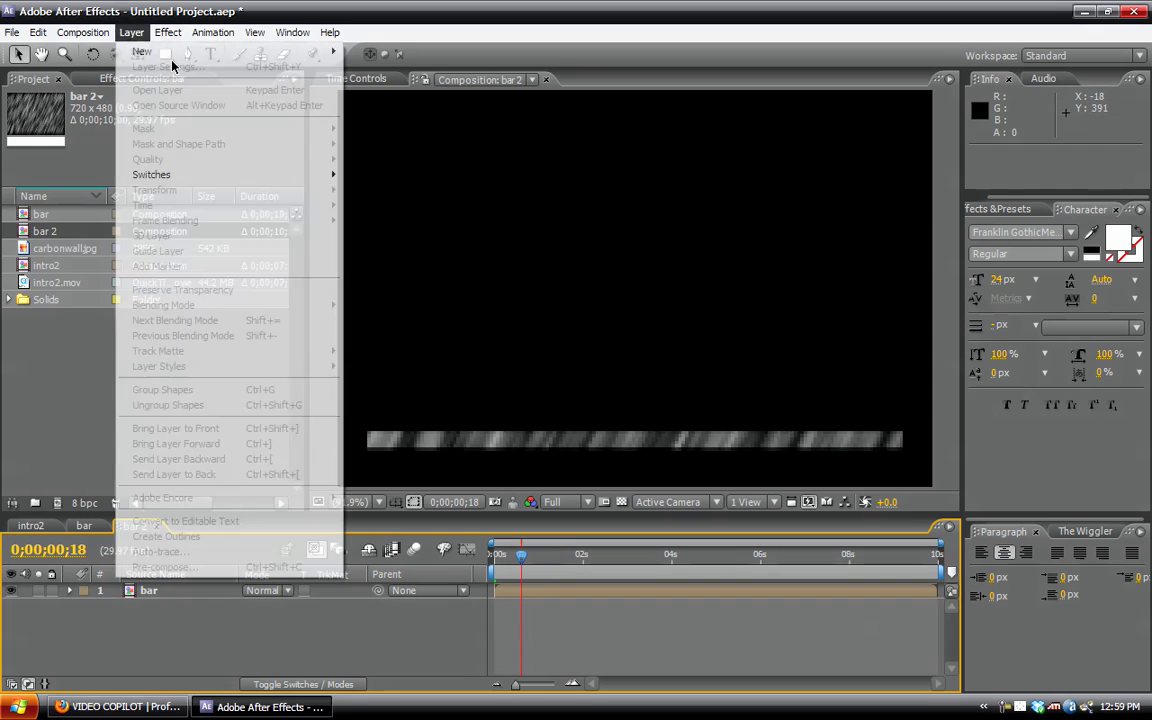
mouse_move(290, 52)
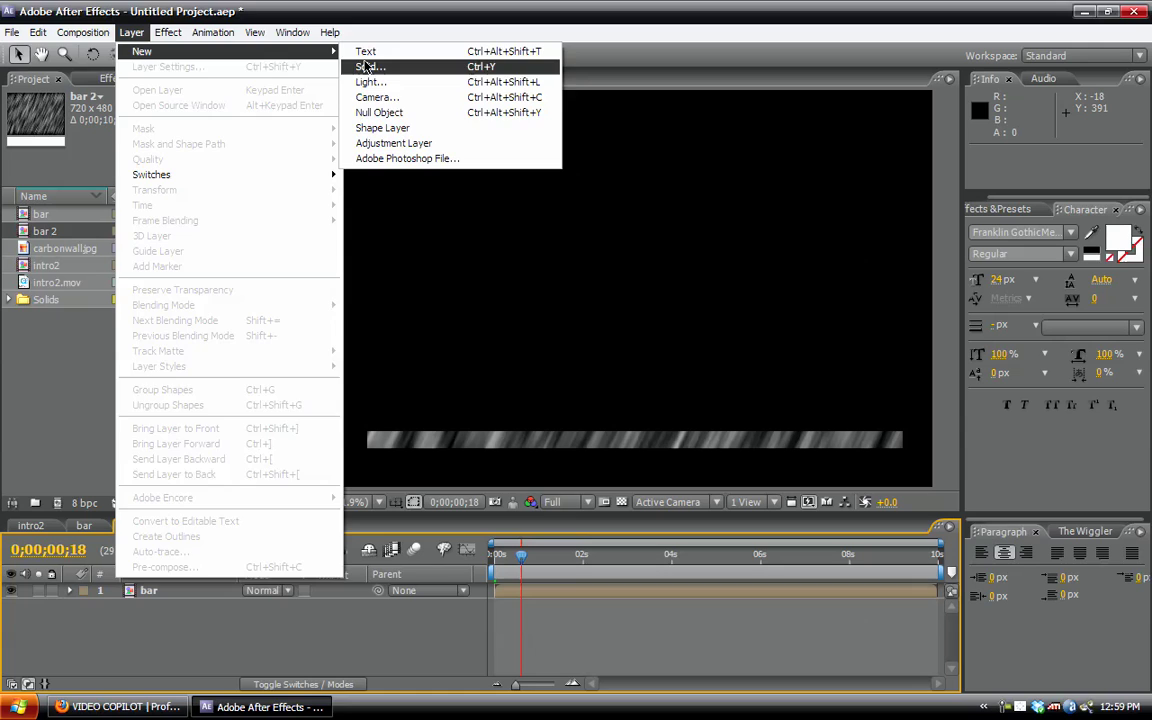
left_click(368, 67)
left_click(494, 409)
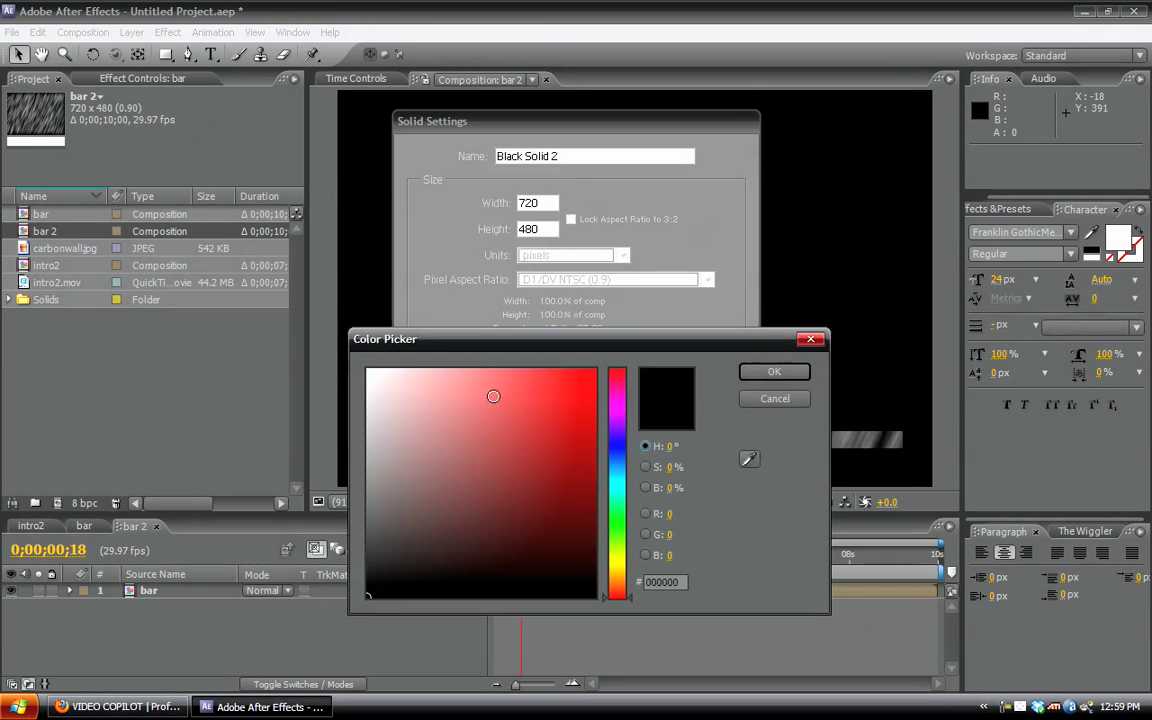
left_click_drag(494, 393, 368, 371)
left_click(740, 372)
left_click(620, 450)
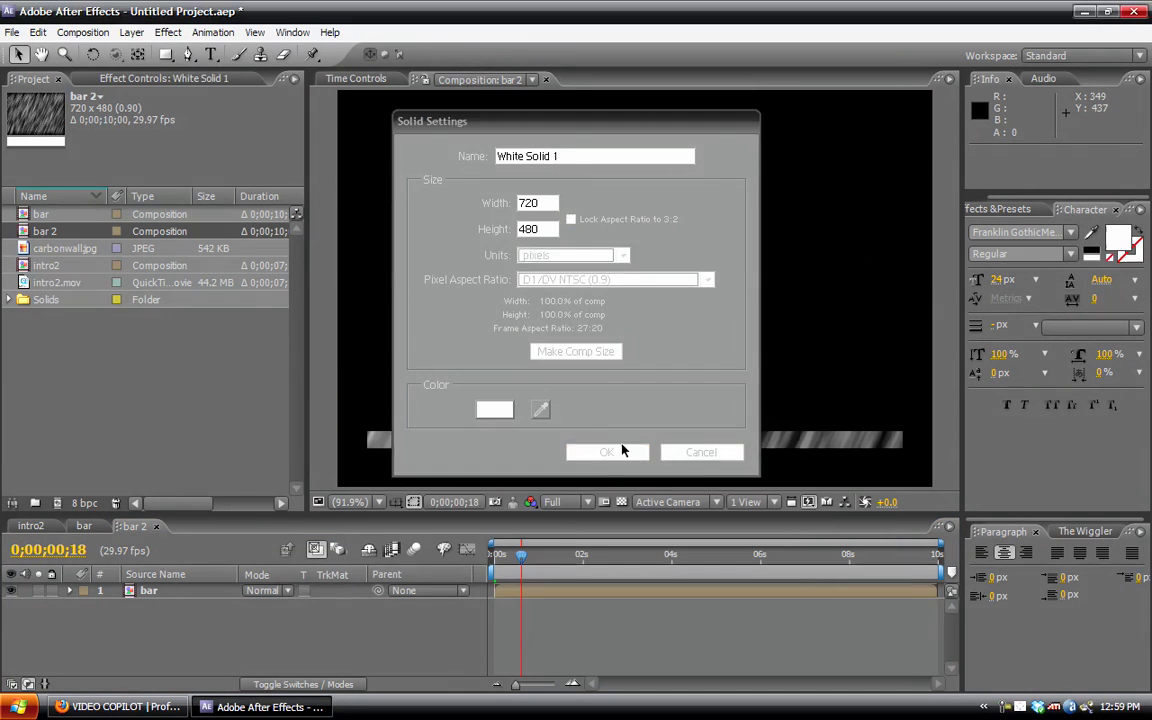
Step: Mask the white solid to a band over the bar, blend it with Overlay and Preserve Transparency, and feather 5 px
left_click_drag(325, 298, 941, 437)
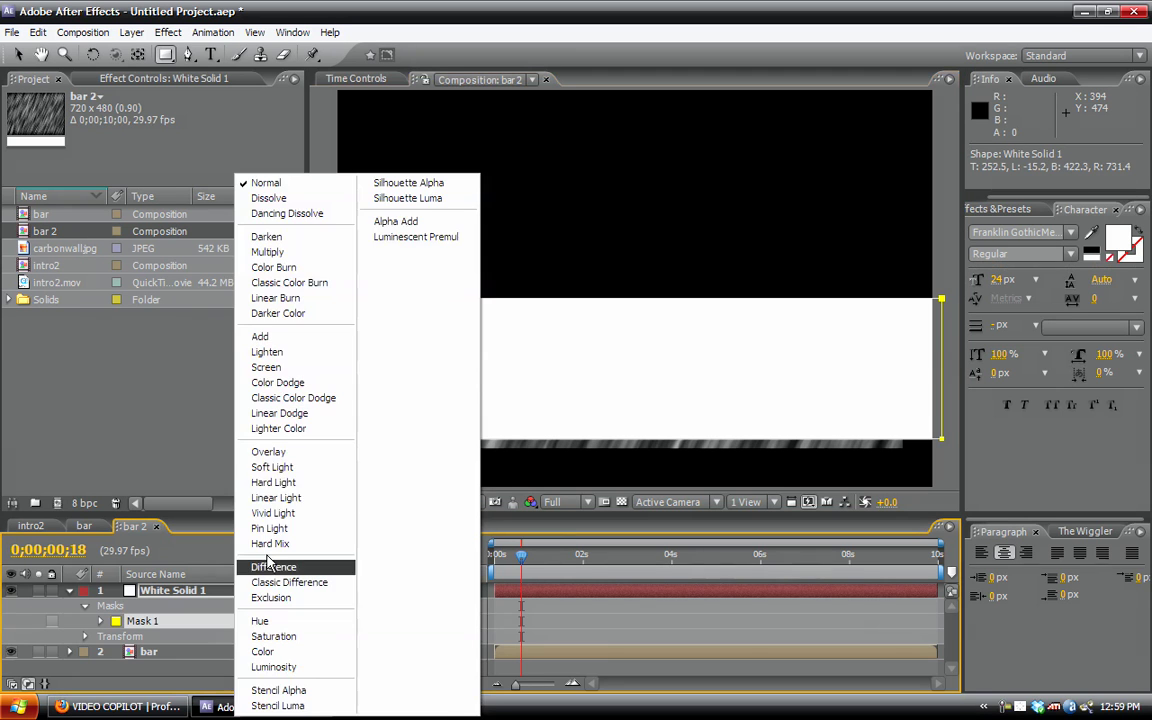
left_click(262, 451)
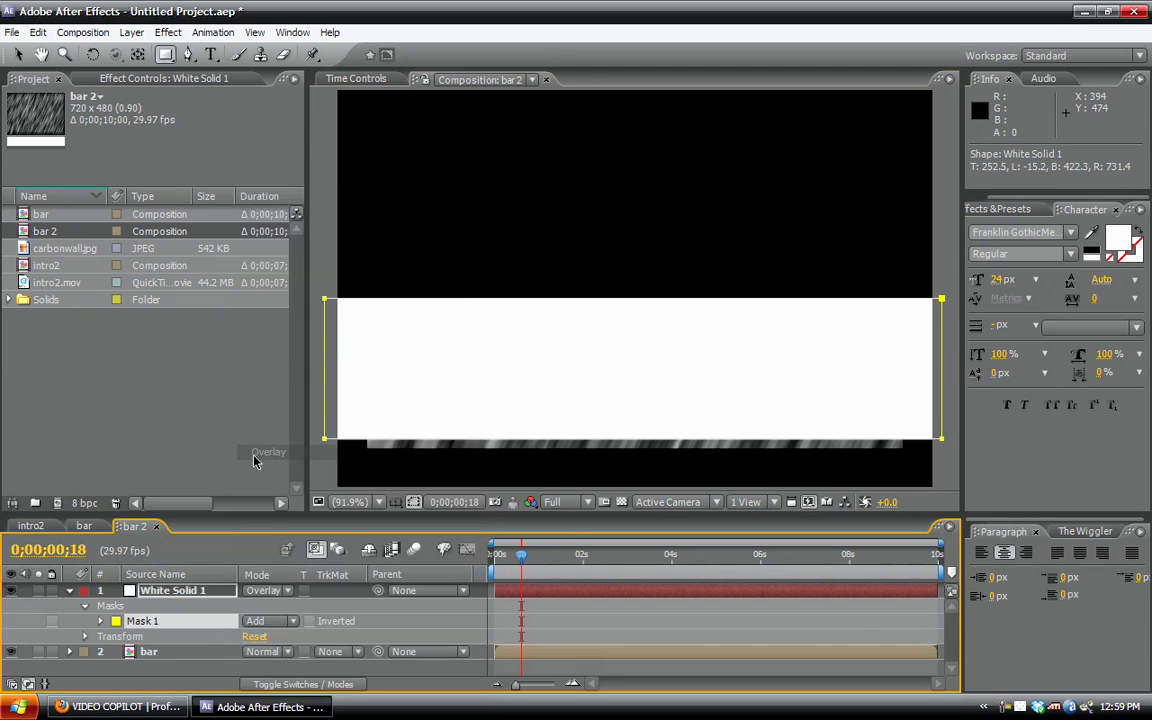
left_click(303, 590)
left_click(195, 591)
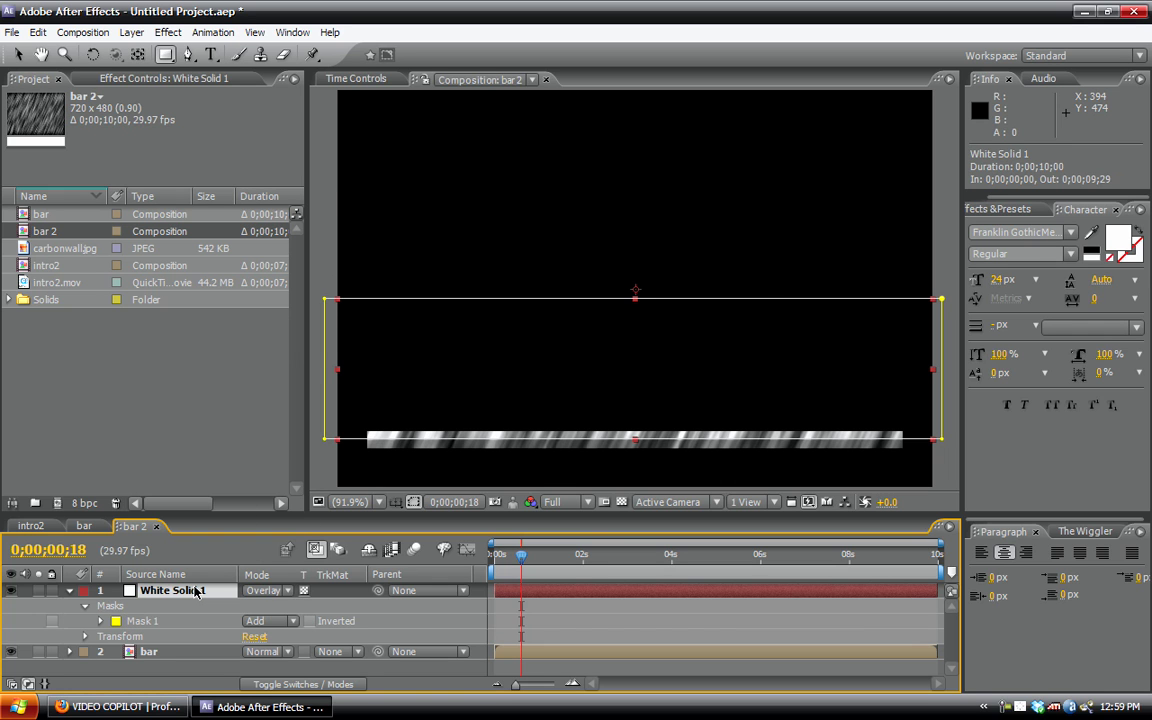
key("m")
key("m")
left_click_drag(376, 528, 408, 440)
left_click(284, 559)
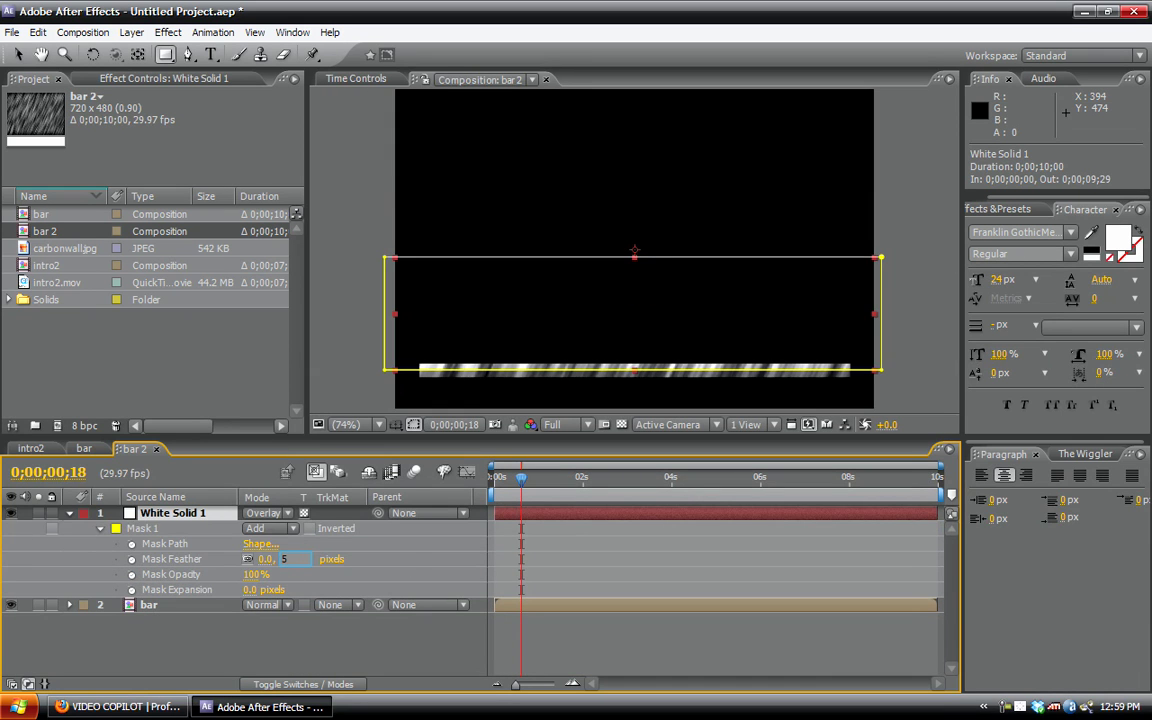
type("5")
key("Return")
left_click(350, 632)
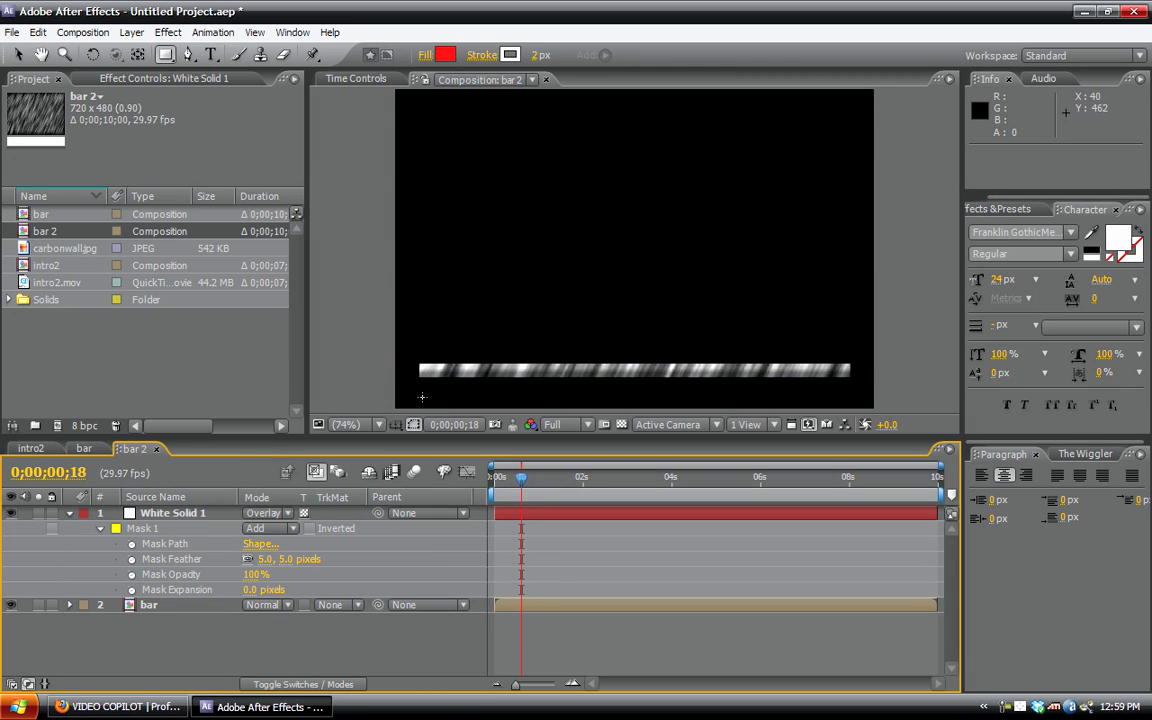
Step: Paste the white solid's mask onto the bar, stretch it to 120.2%, and nest bar 2 into a new comp
left_click(150, 605)
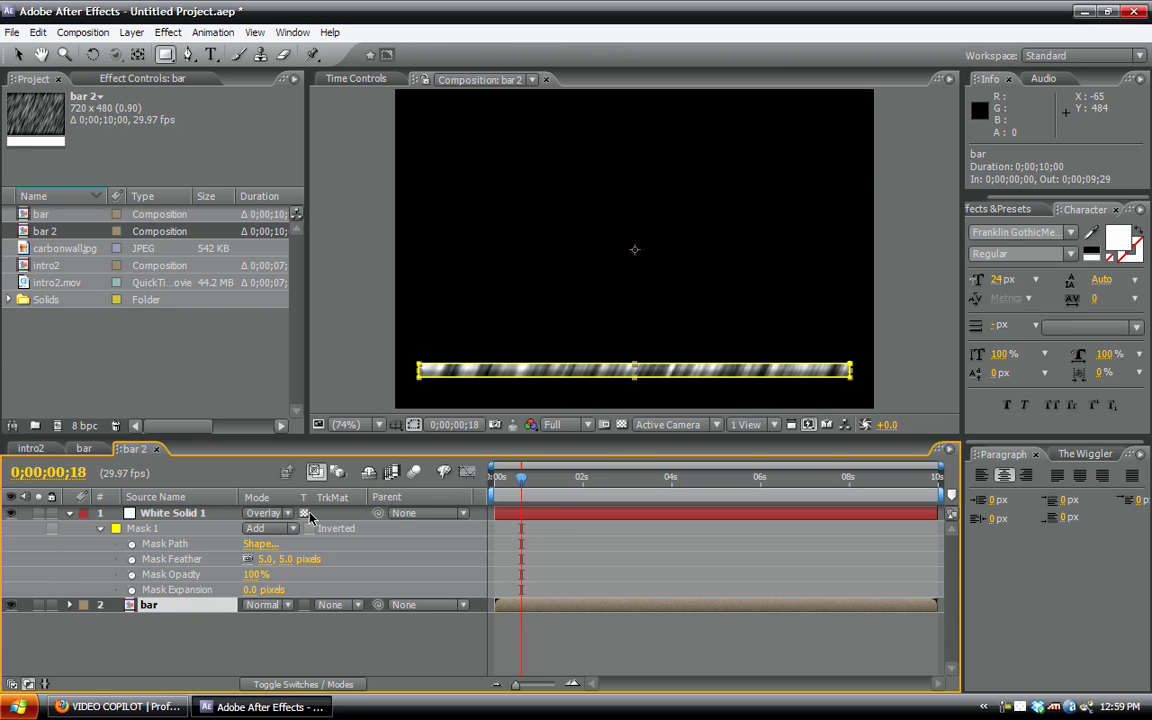
key("ctrl+t")
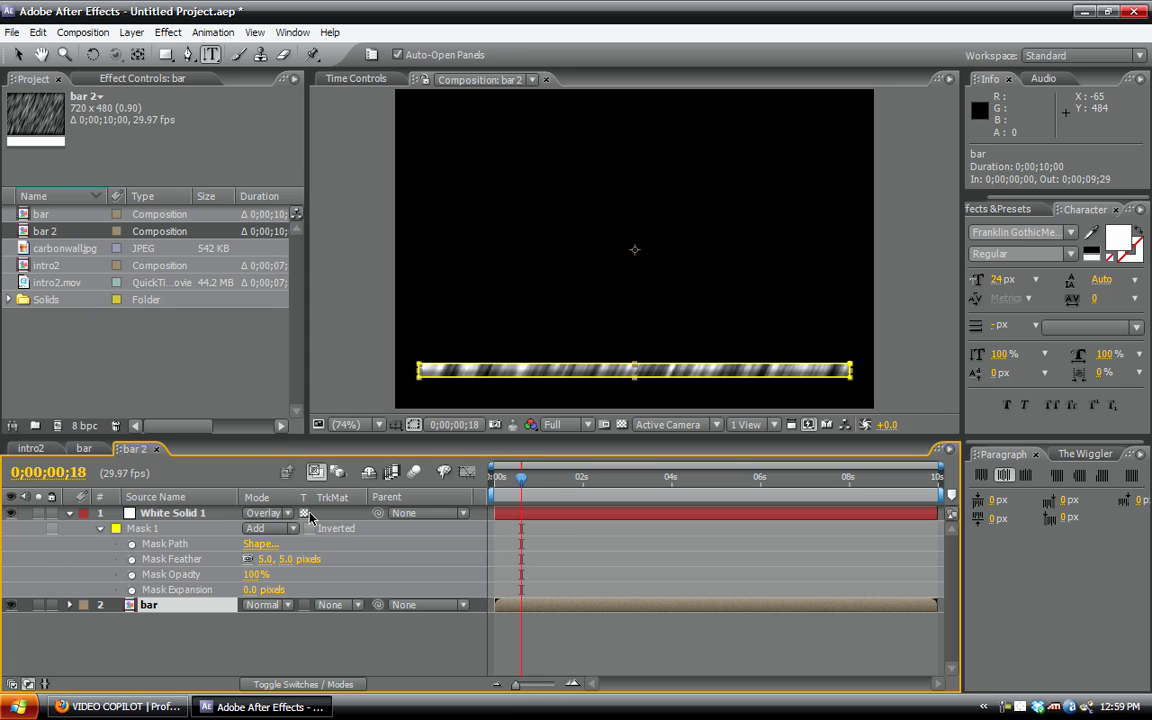
left_click(148, 529)
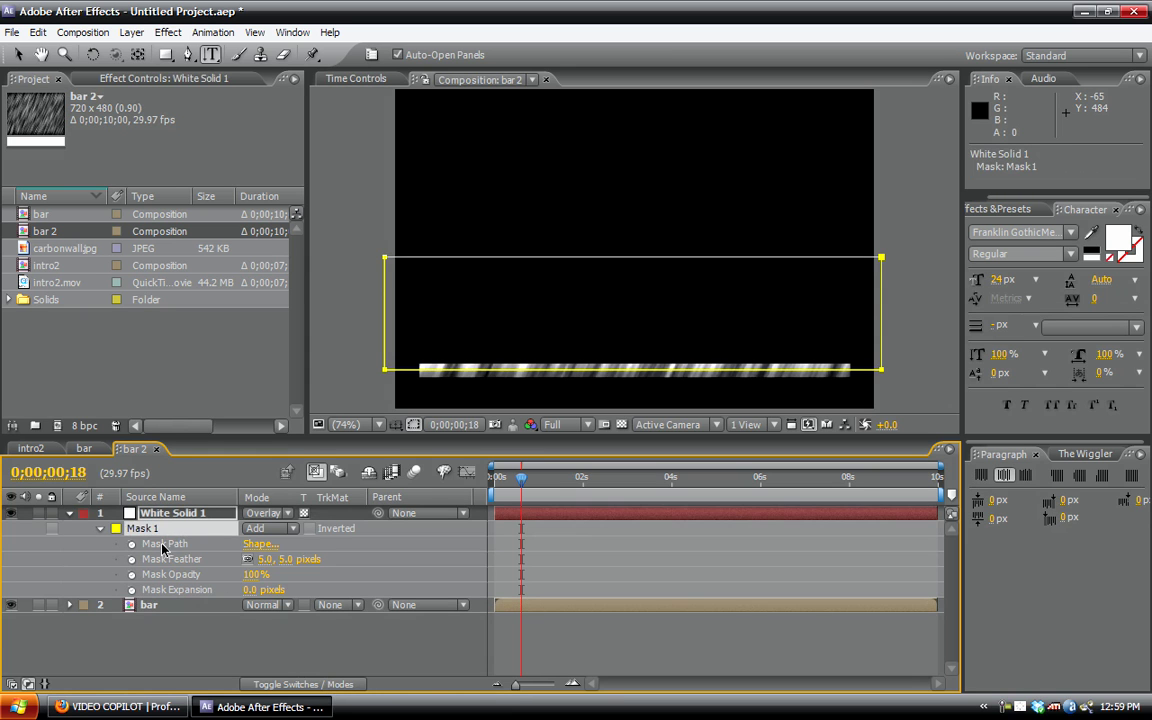
left_click(150, 606)
key("ctrl+v")
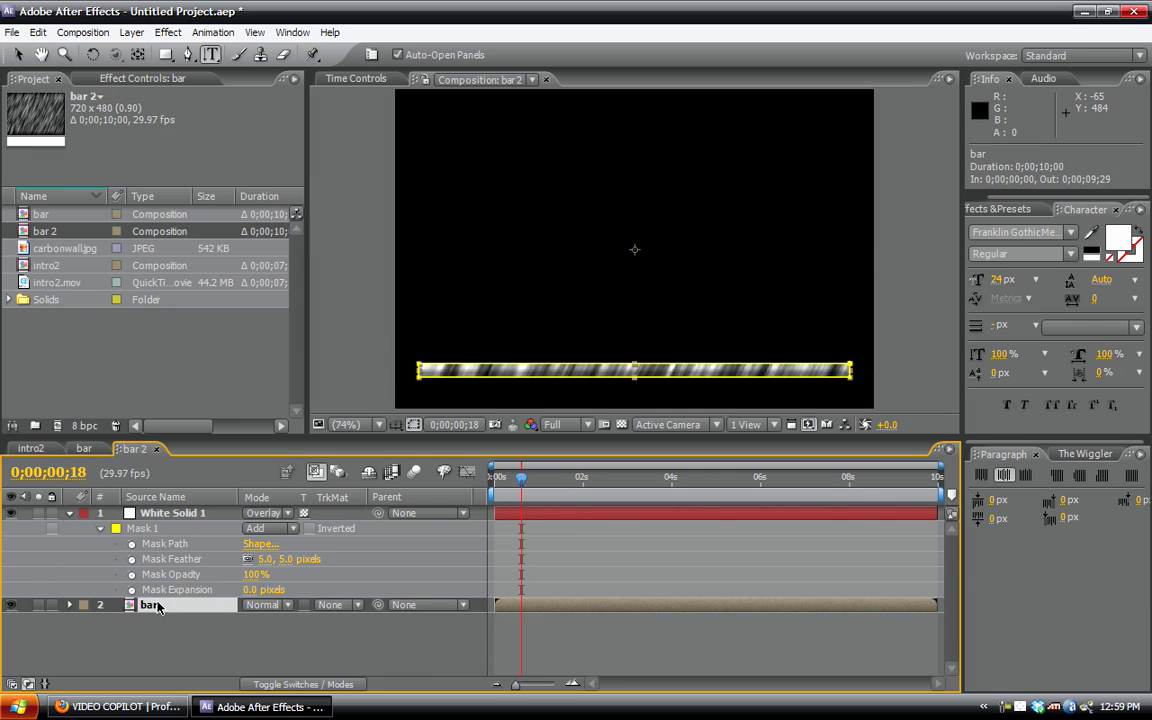
left_click(163, 628)
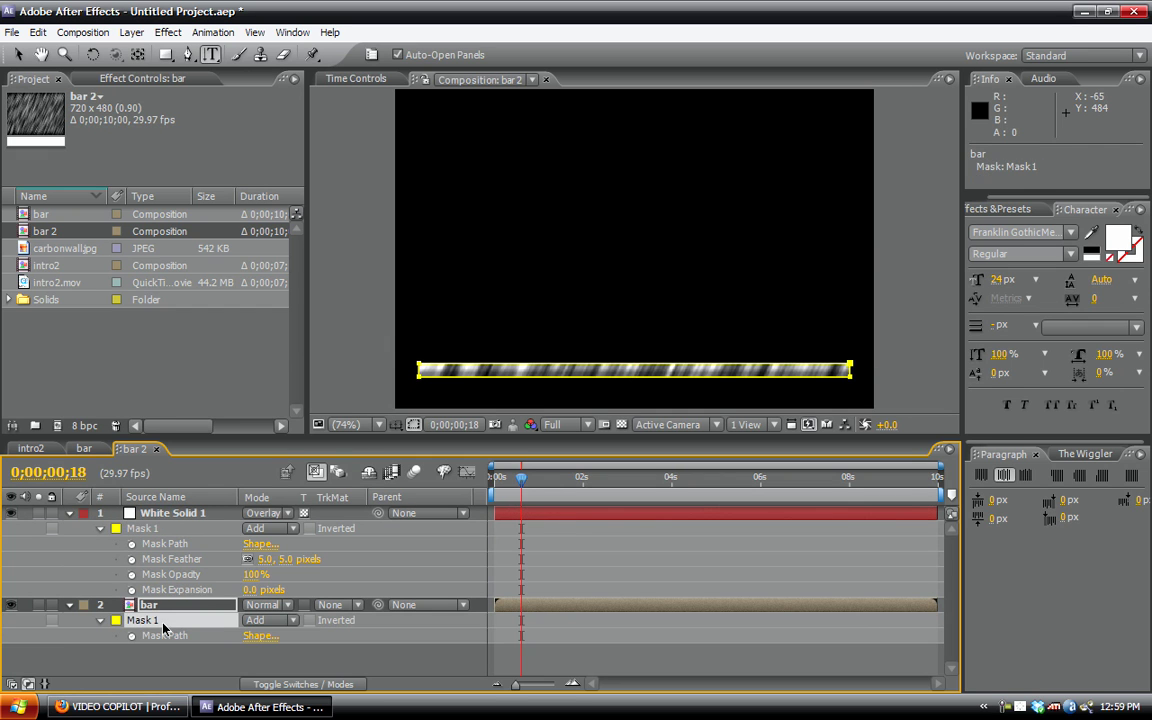
key("v")
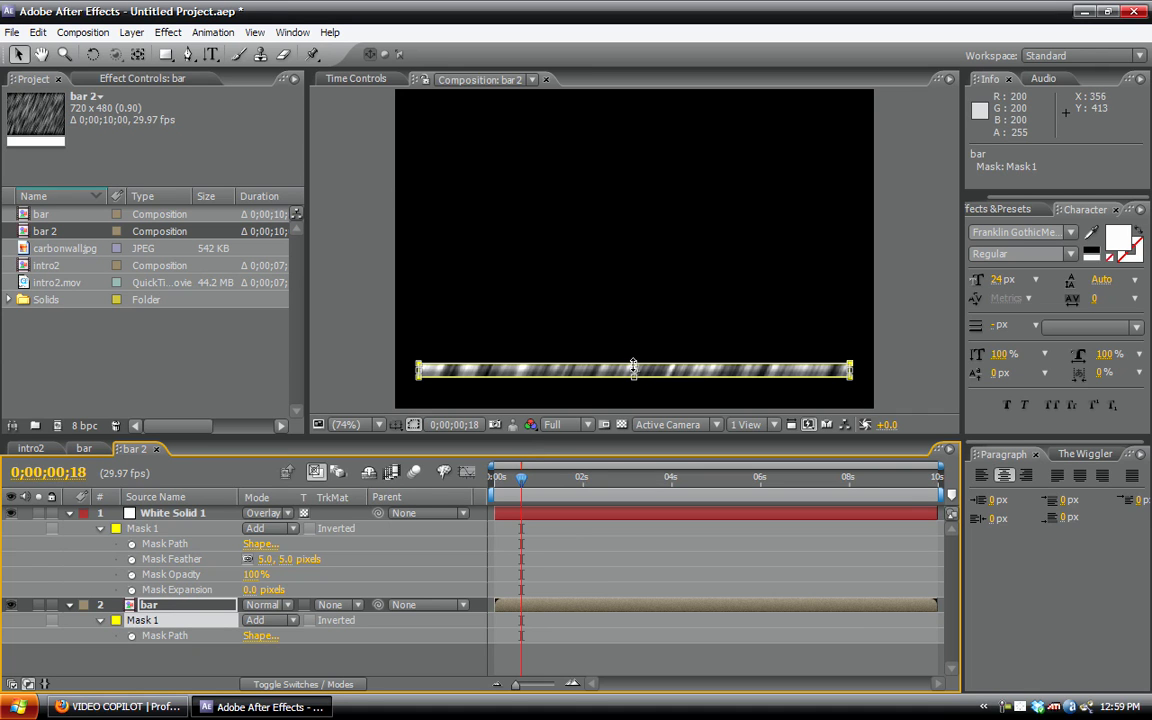
left_click_drag(632, 363, 633, 359)
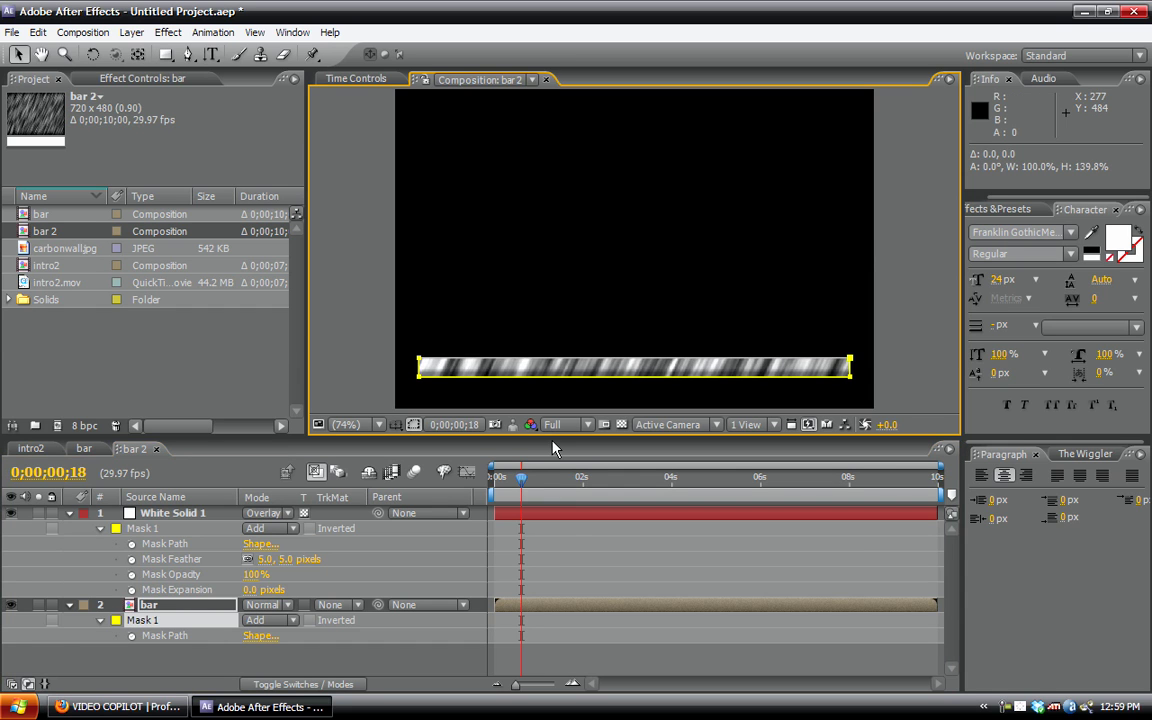
left_click_drag(46, 231, 60, 426)
Step: Rename the new bar 3 composition to 'final'
left_click(45, 250)
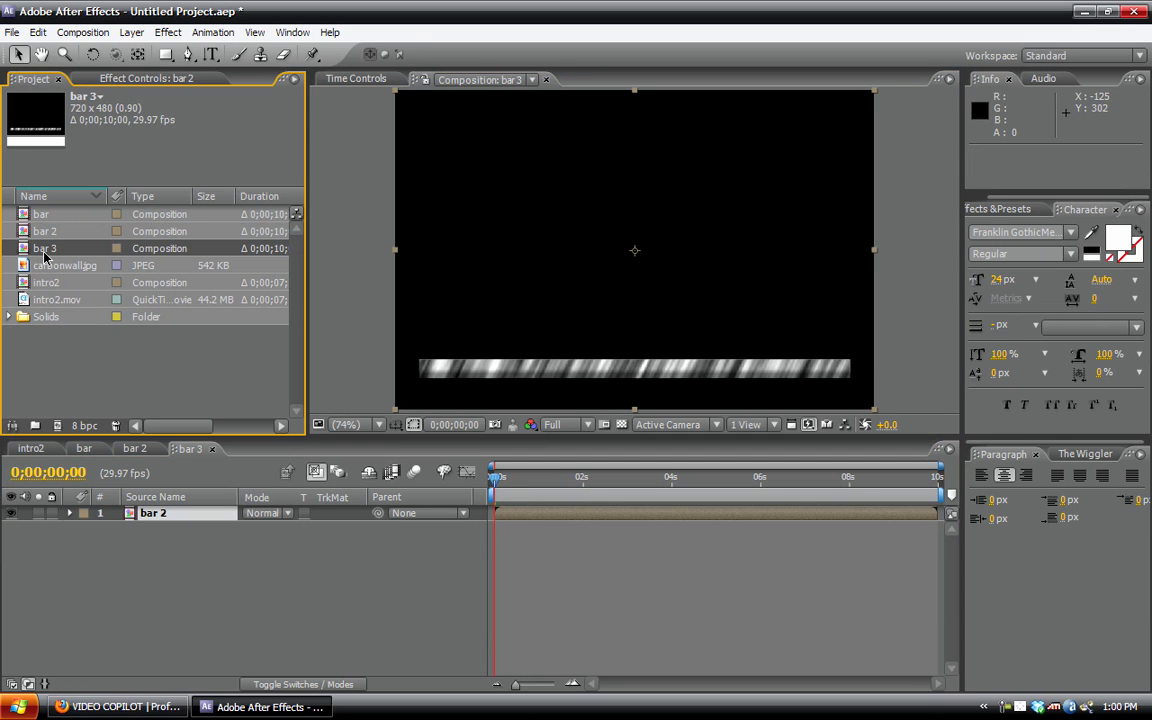
key("Return")
type("fin")
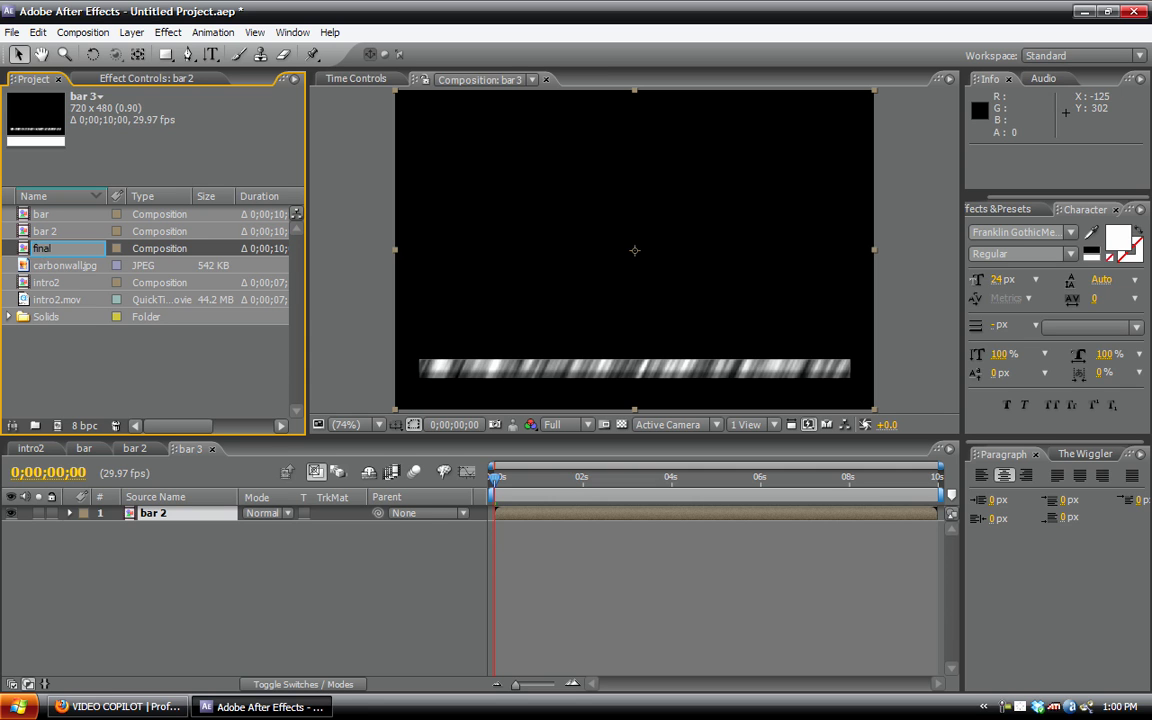
type("al")
key("Return")
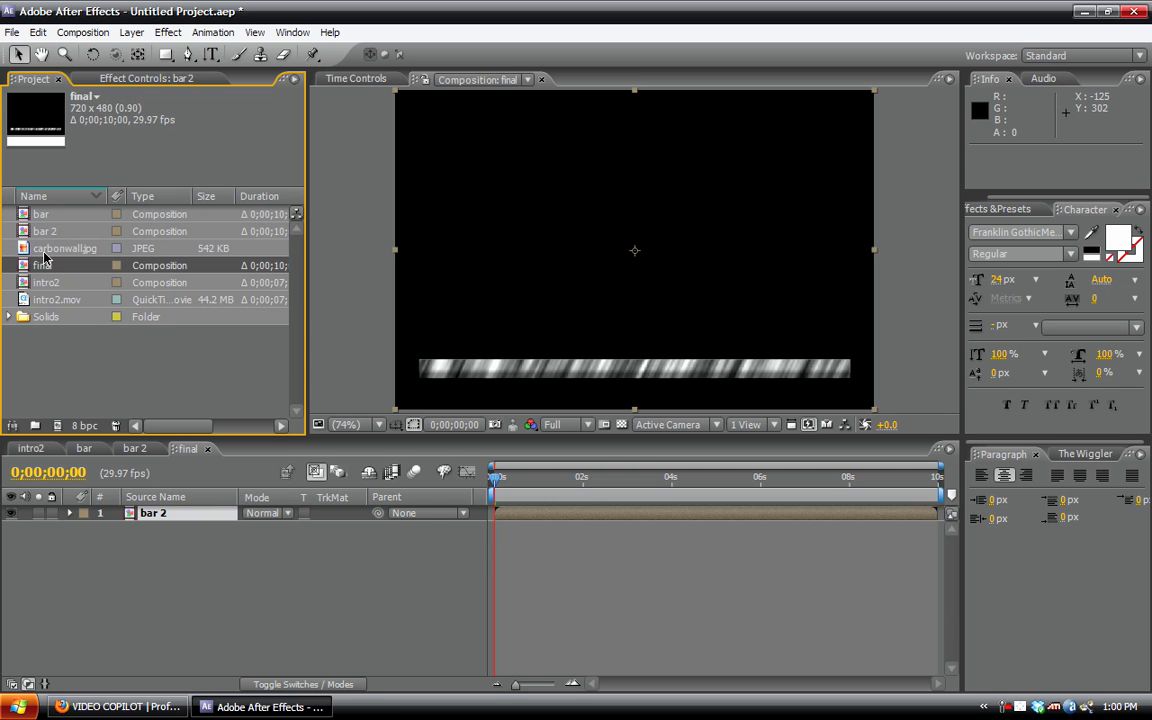
Step: Apply Transition > Linear Wipe to the bar 2 layer
left_click(168, 32)
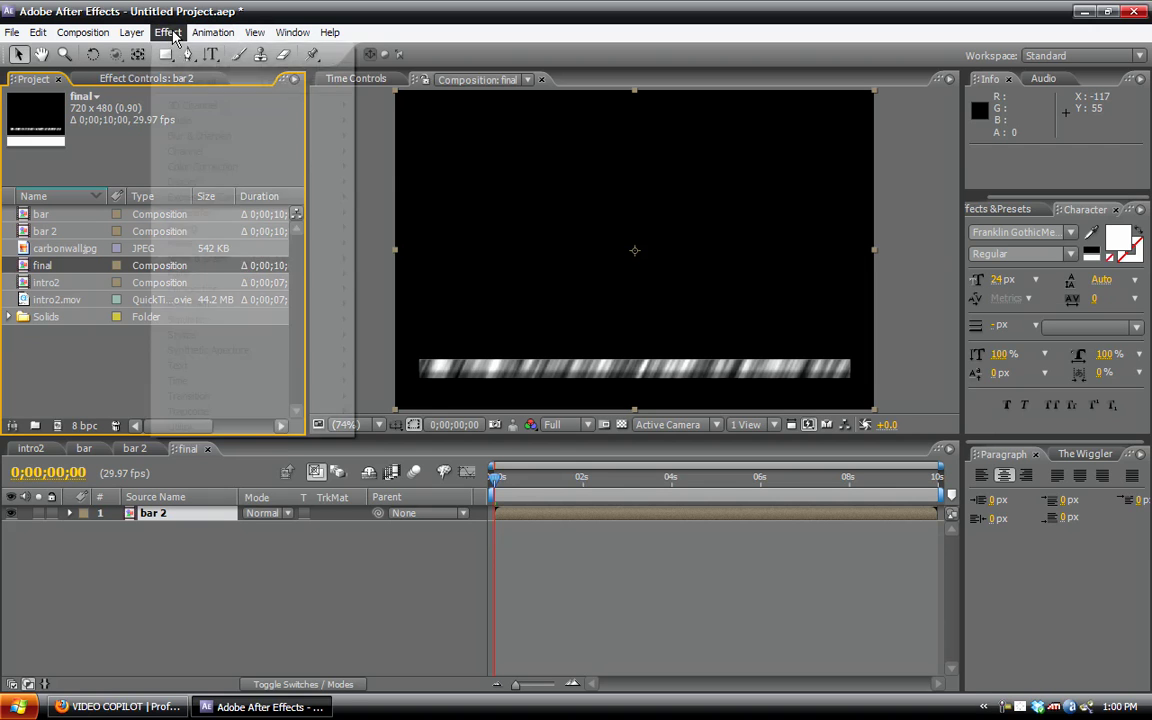
left_click(126, 472)
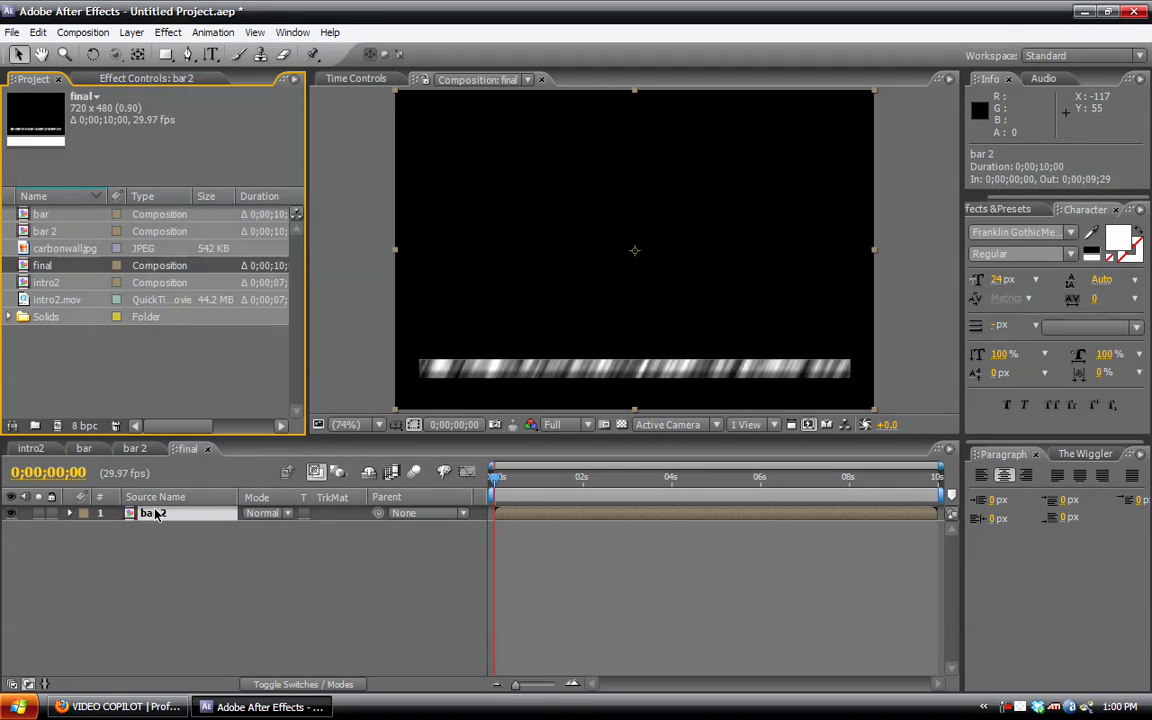
left_click(146, 32)
mouse_move(168, 32)
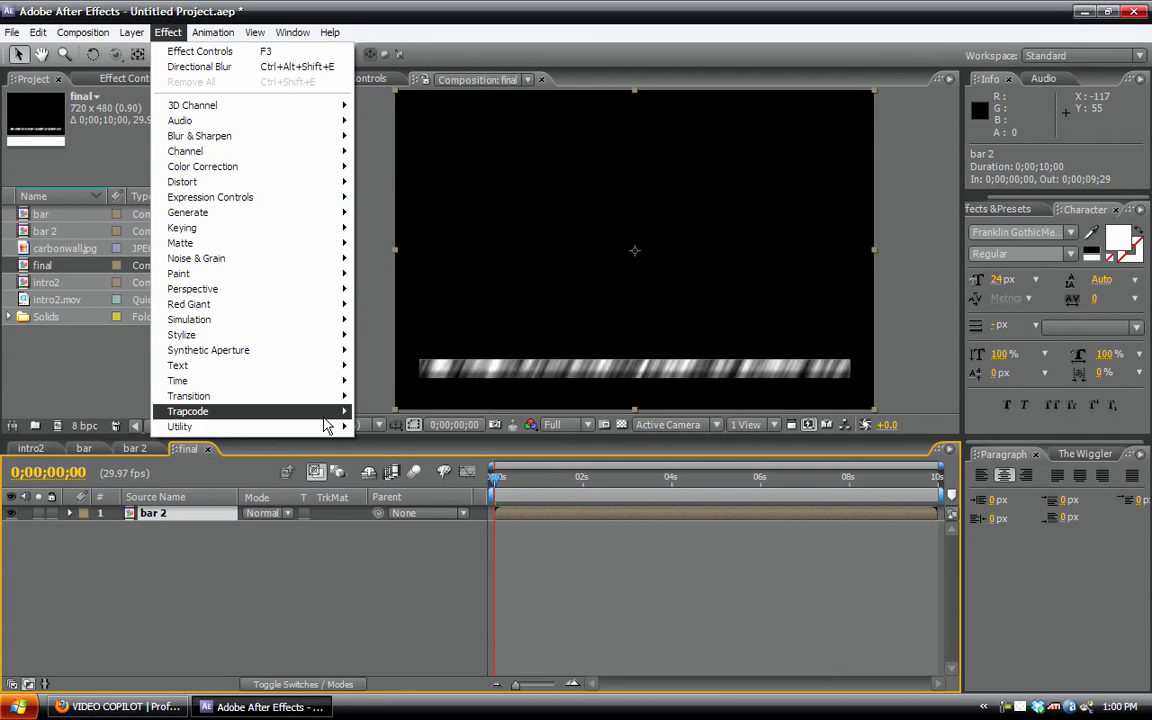
mouse_move(330, 398)
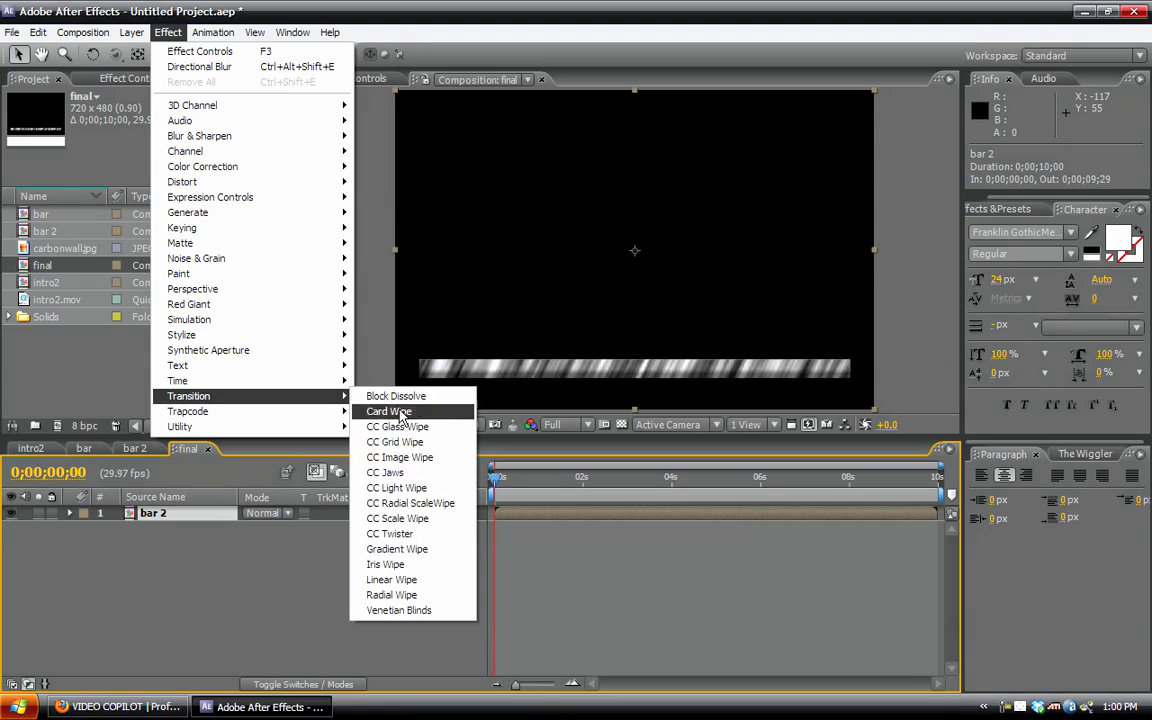
left_click(395, 581)
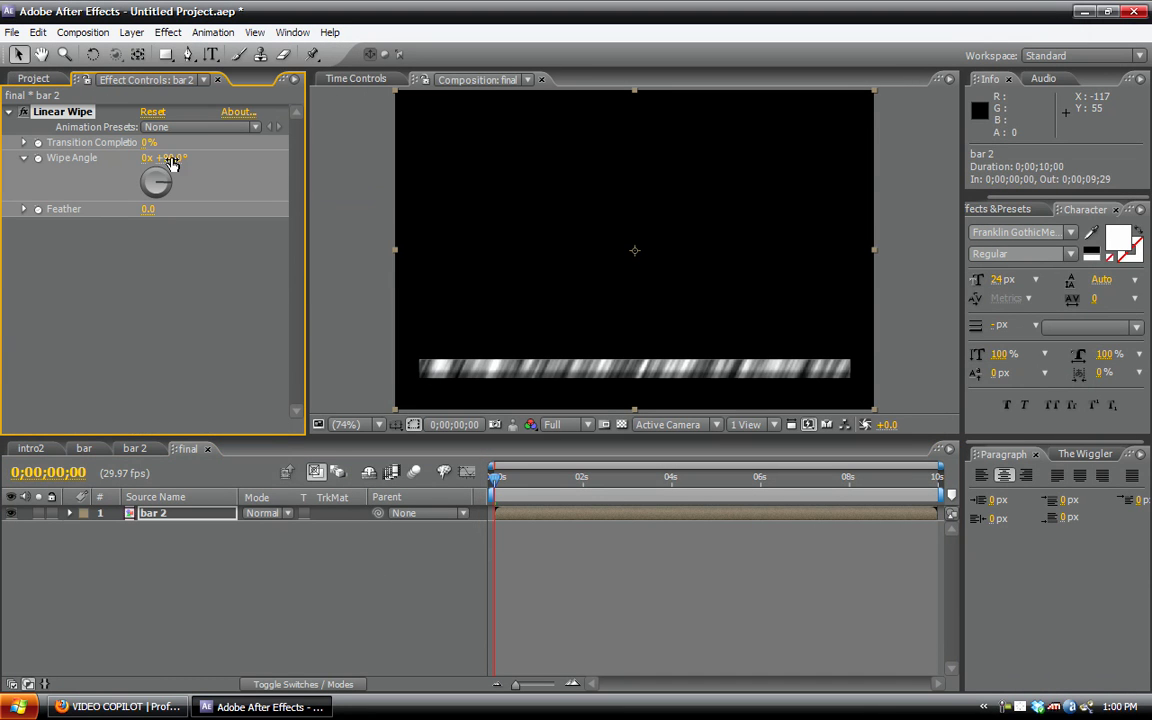
Step: Set Wipe Angle to -90° and keyframe Transition Completion at 100% near the start
left_click(163, 158)
key("Return")
mouse_move(753, 478)
left_mouse_down()
mouse_move(774, 478)
mouse_move(761, 478)
left_mouse_up()
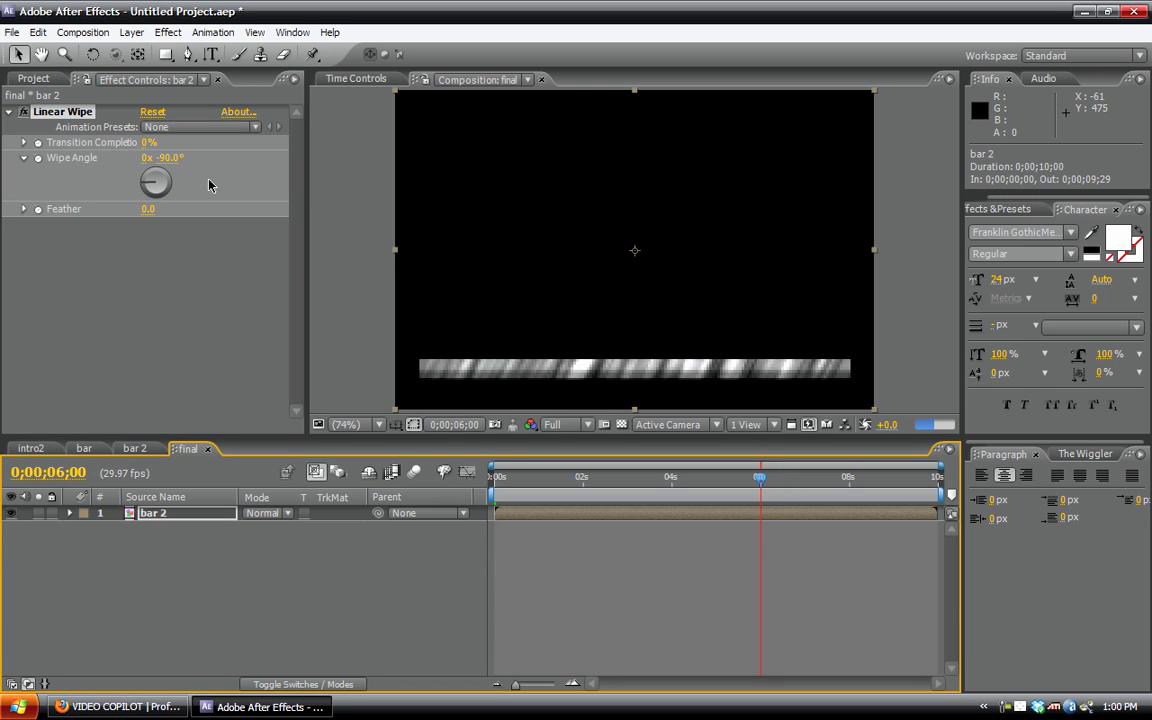
left_click(38, 142)
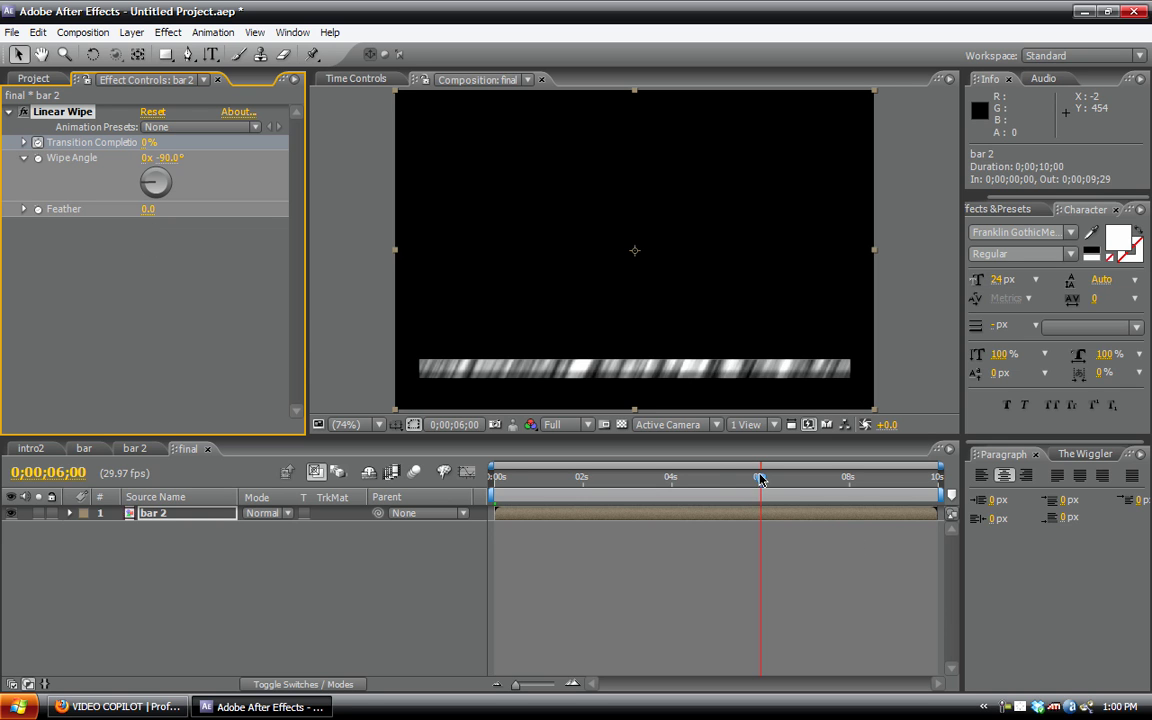
left_click_drag(760, 479, 530, 478)
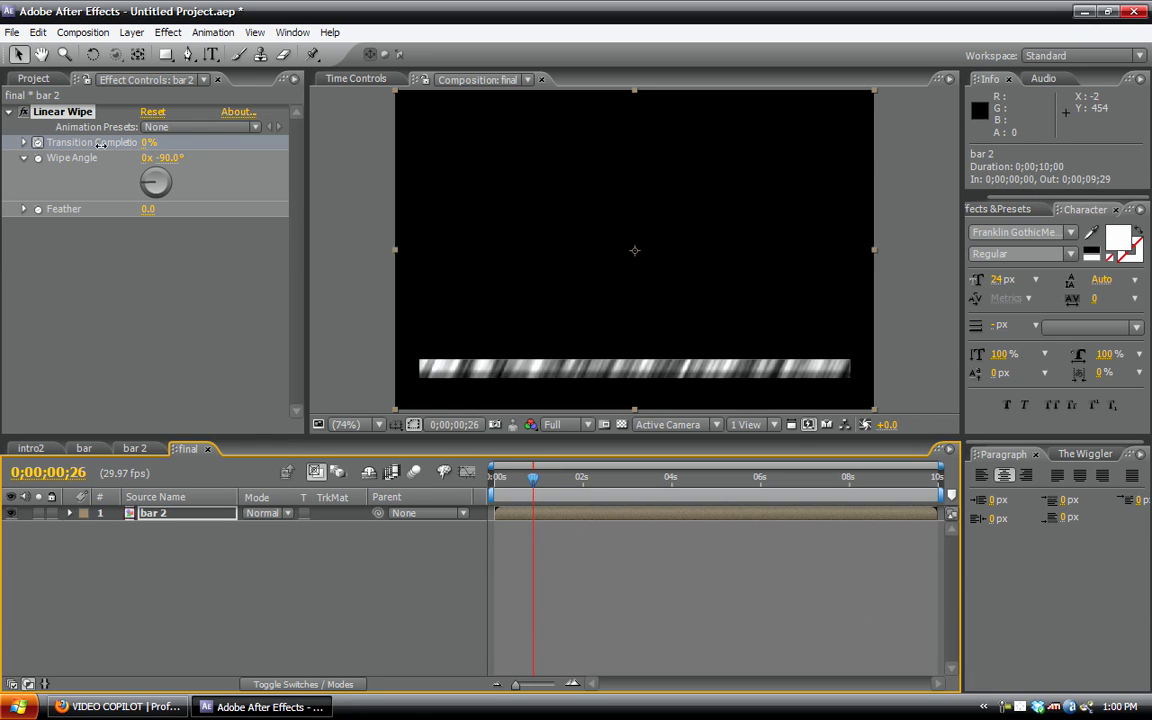
left_click_drag(52, 141, 240, 140)
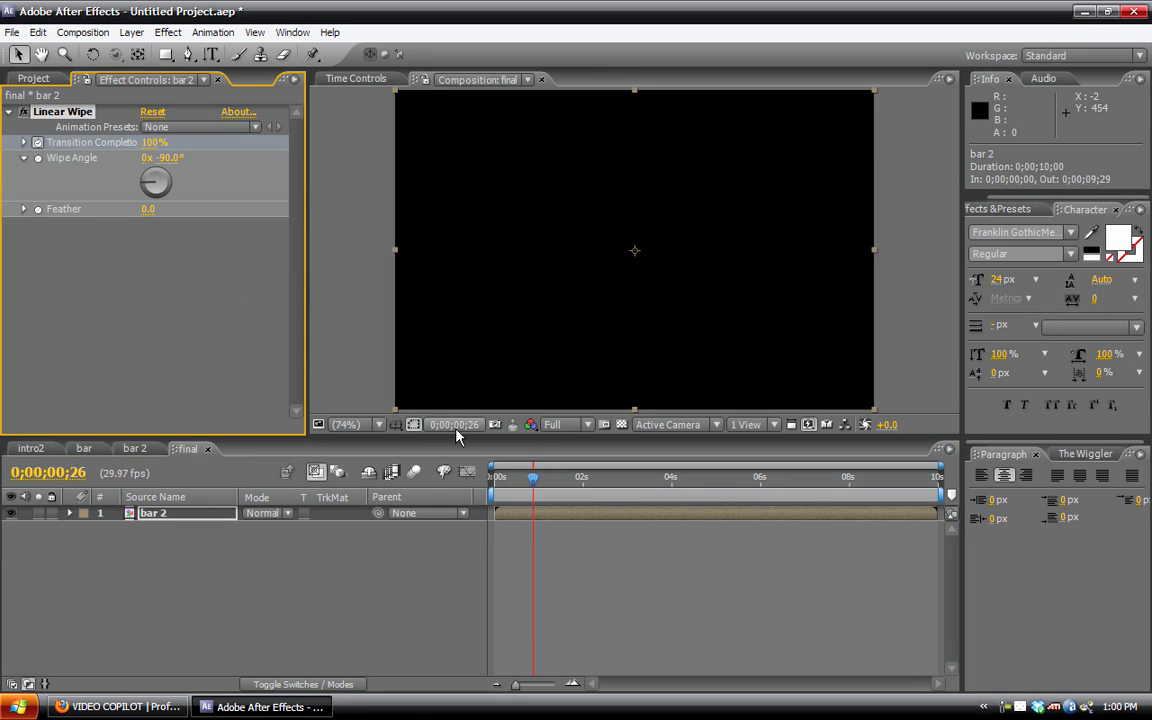
Step: Adjust the wipe keyframes so Transition Completion reaches 0% at about 5 seconds
left_click(211, 518)
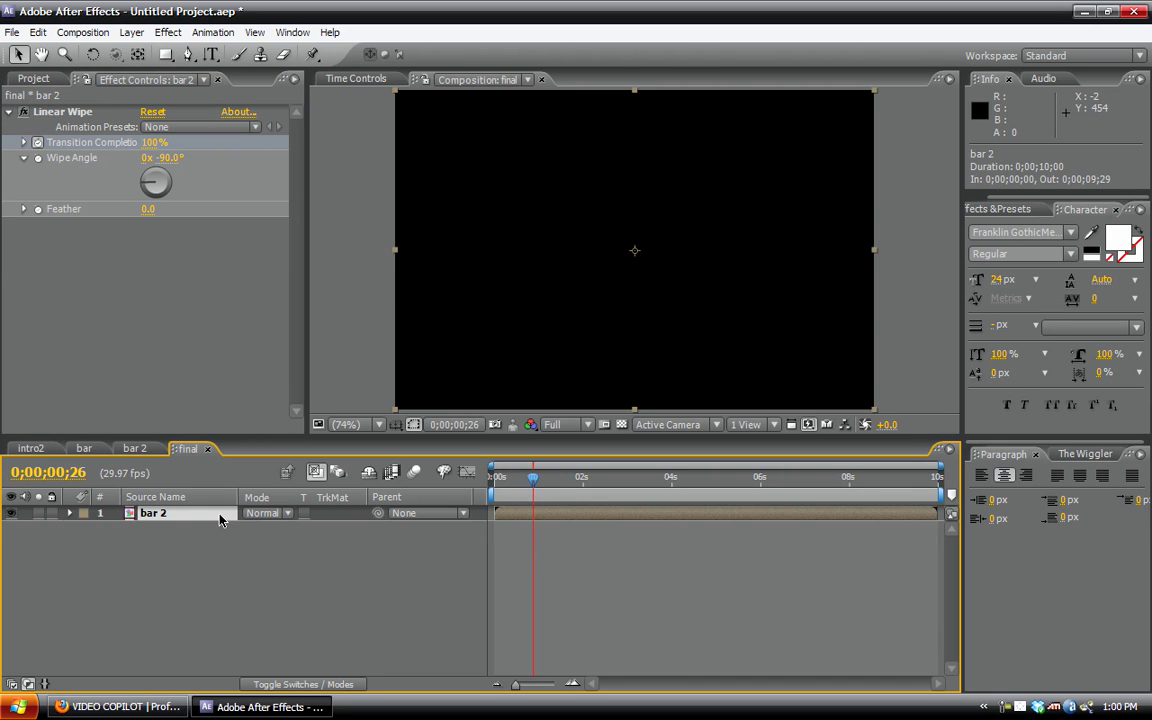
key("u")
left_click_drag(534, 483, 677, 500)
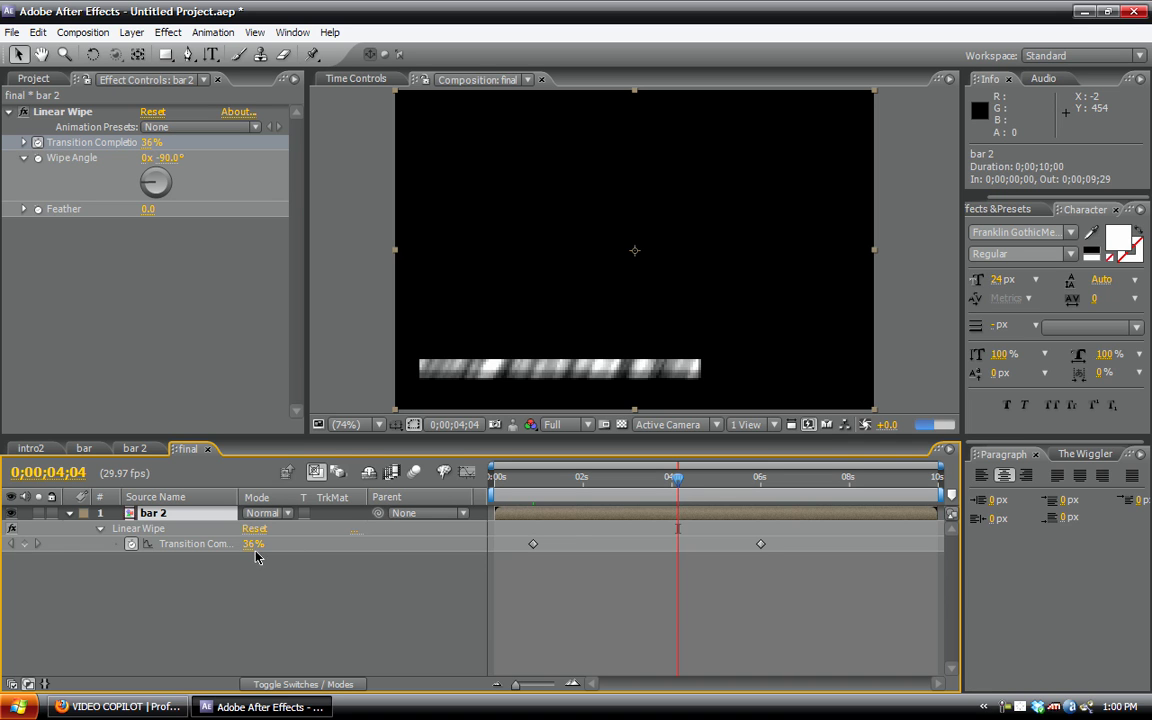
mouse_move(253, 543)
left_mouse_down()
mouse_move(226, 543)
mouse_move(270, 537)
left_mouse_up()
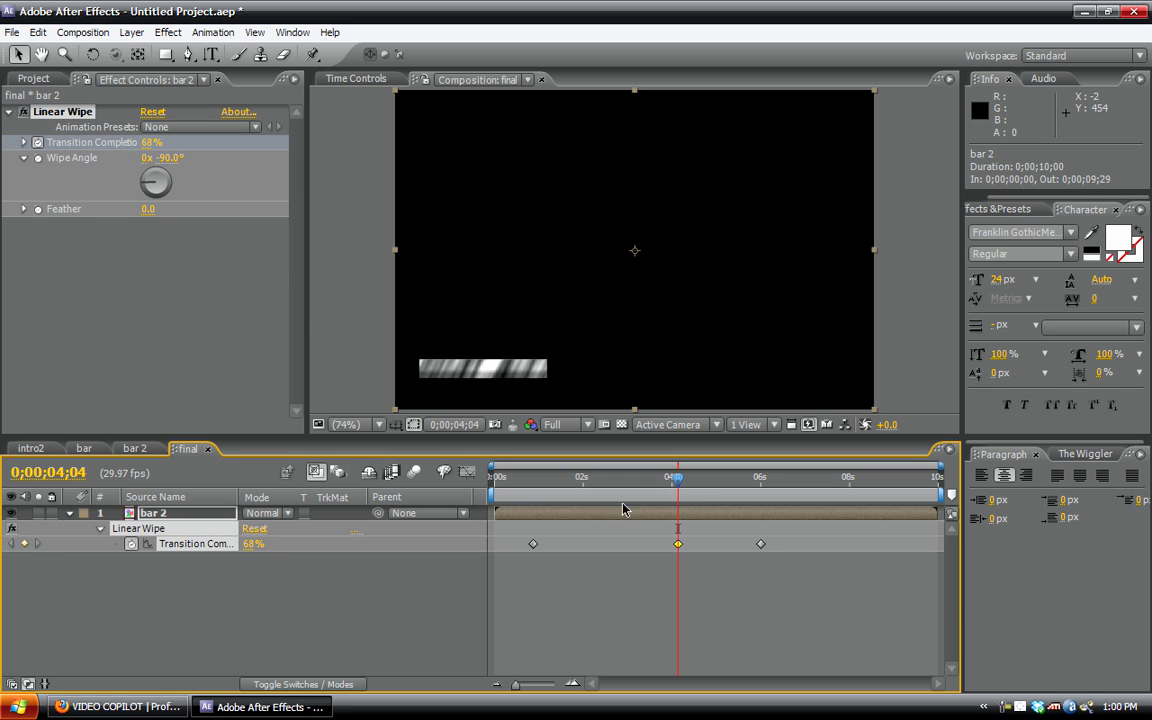
left_click_drag(679, 483, 721, 484)
left_click_drag(762, 545, 719, 546)
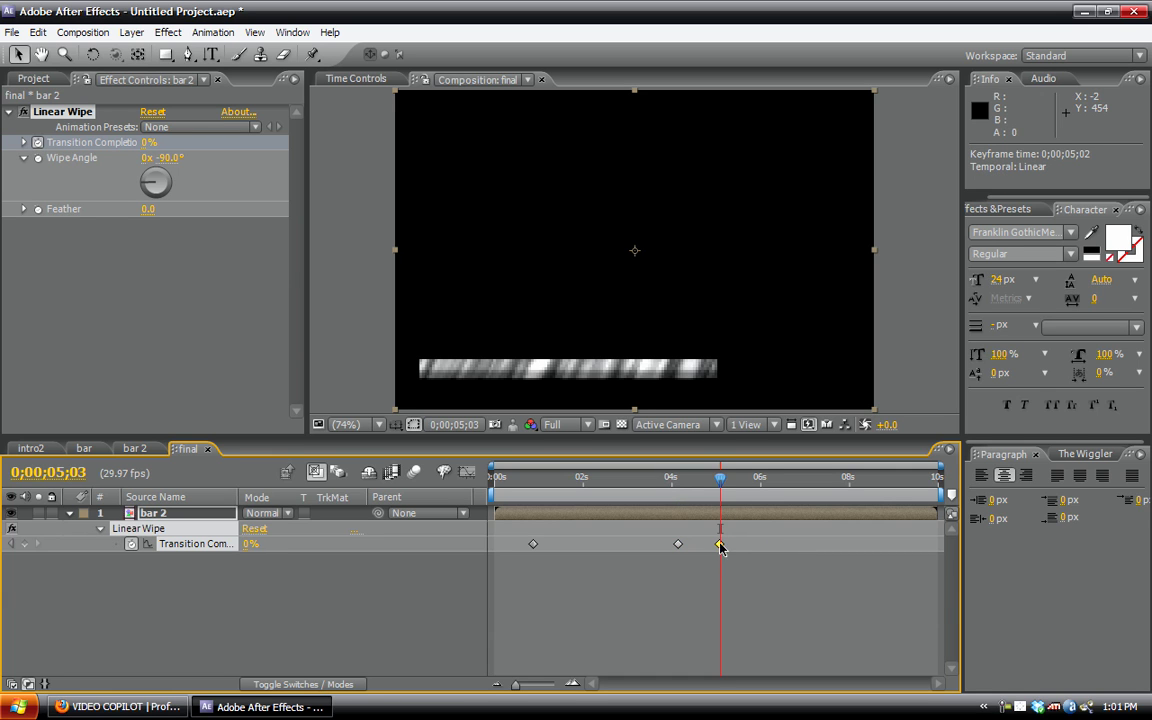
mouse_move(722, 483)
left_mouse_down()
mouse_move(684, 480)
mouse_move(708, 481)
left_mouse_up()
left_click(291, 640)
Step: Add a Curves effect to the bar 2 layer
left_click(70, 513)
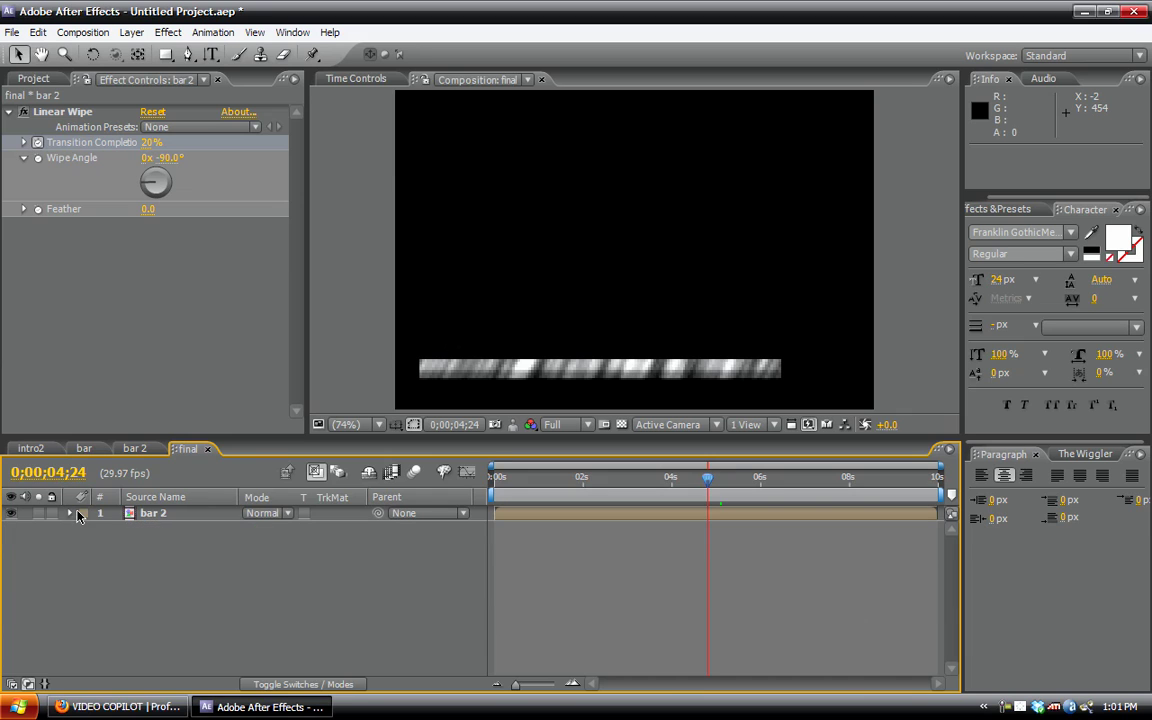
left_click(168, 32)
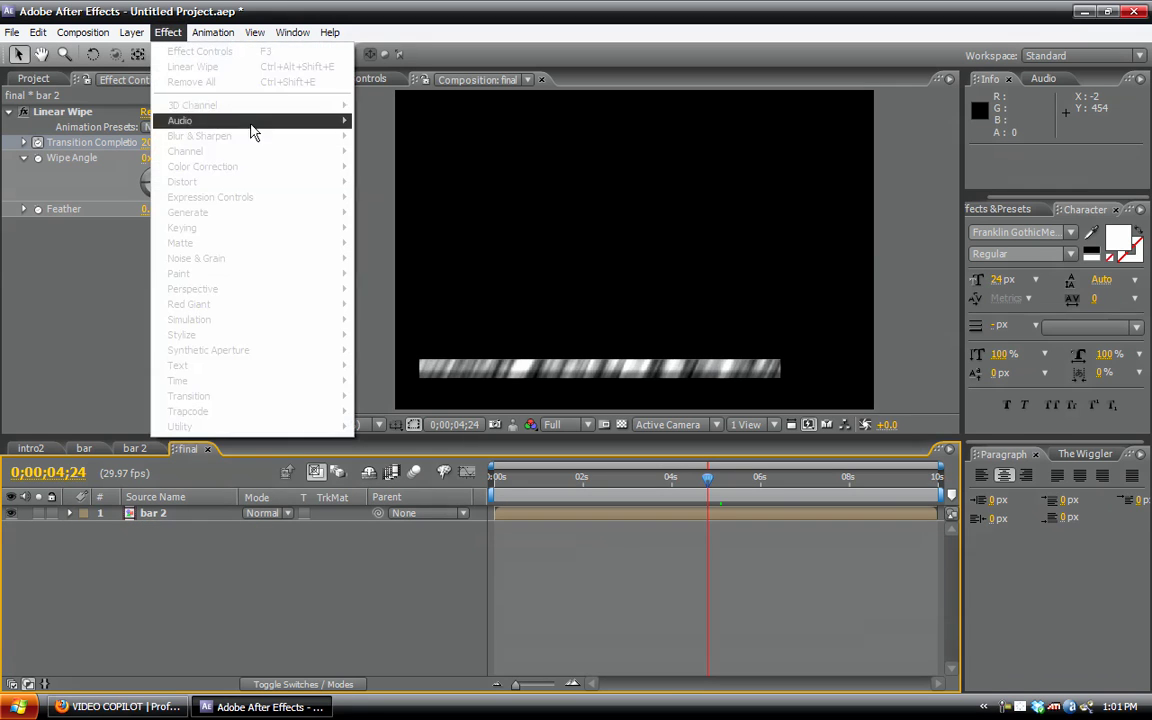
left_click(163, 513)
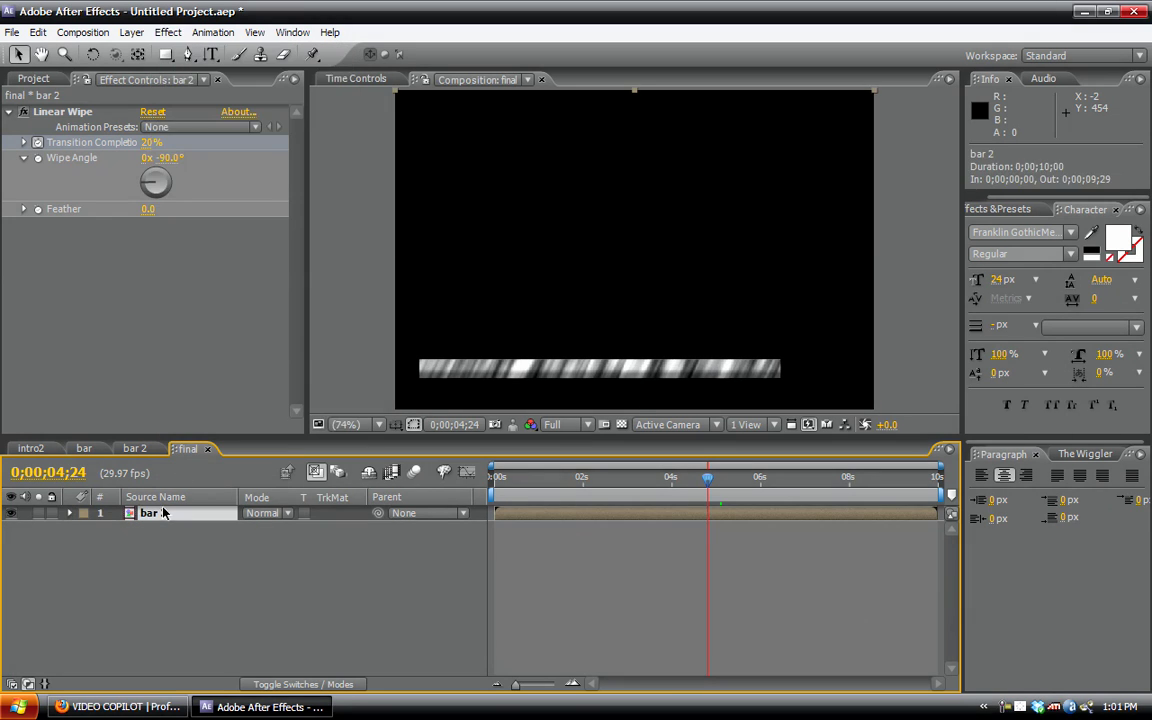
left_click(168, 32)
mouse_move(310, 172)
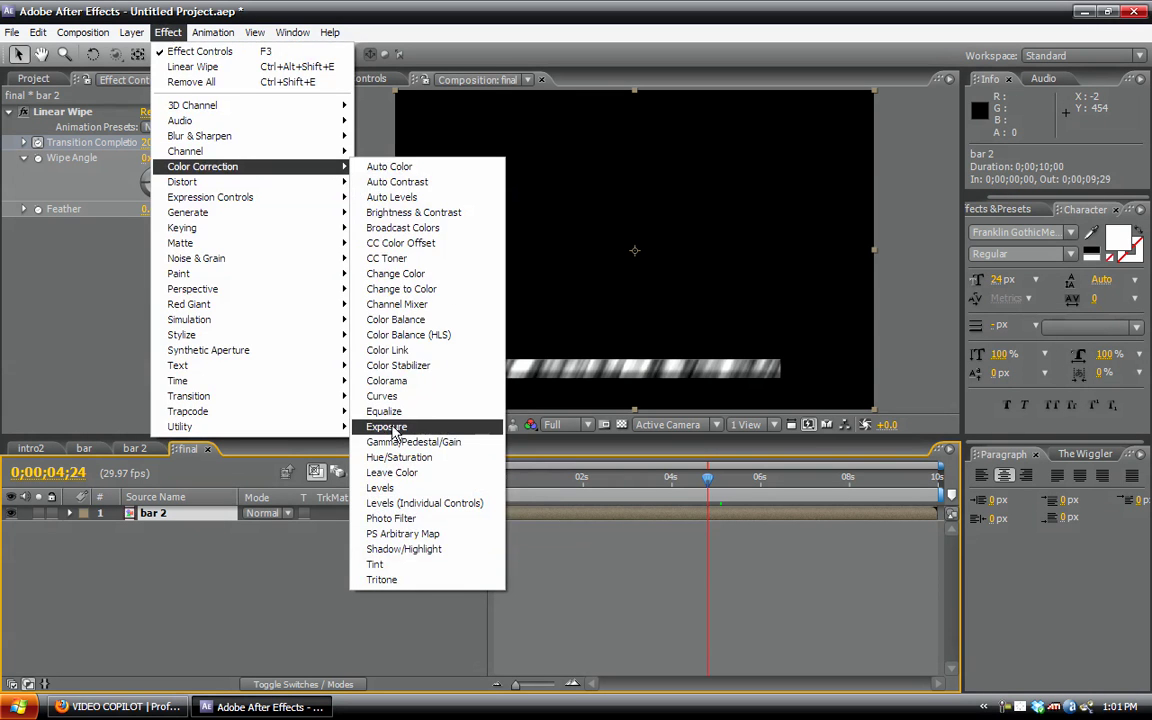
left_click(370, 359)
Step: Raise the Red curve and lower the Blue curve to tint the bar orange
left_click(168, 232)
left_click(165, 245)
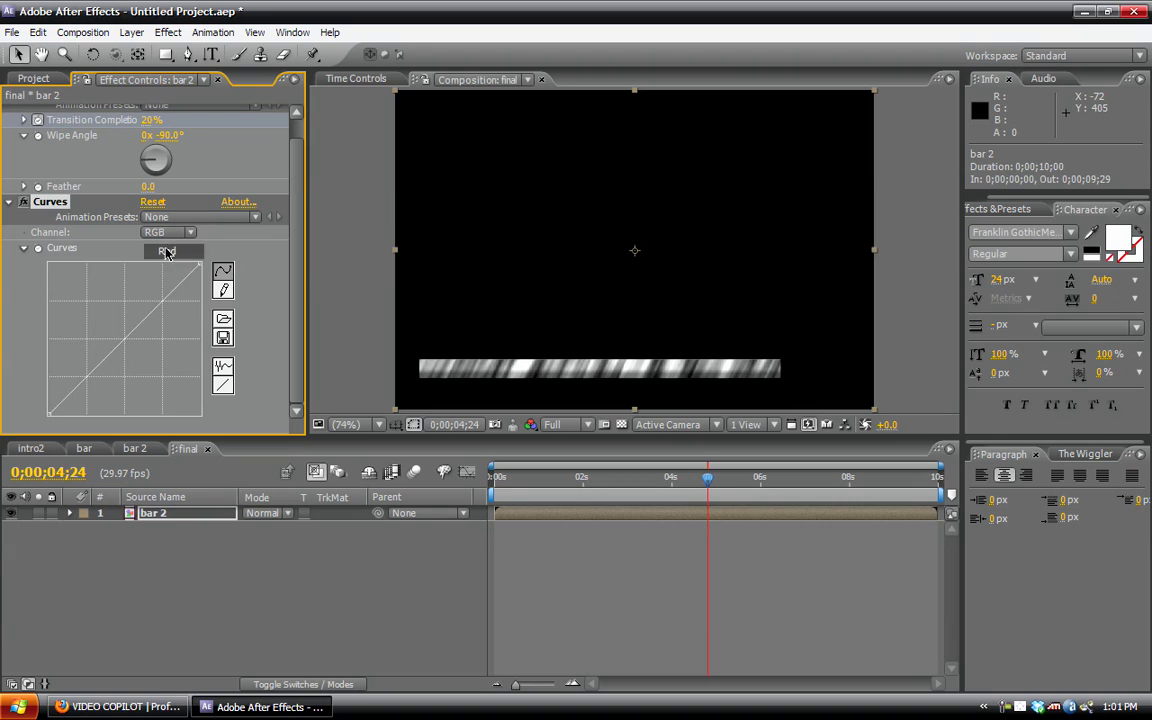
left_click_drag(105, 358, 92, 316)
left_click(172, 232)
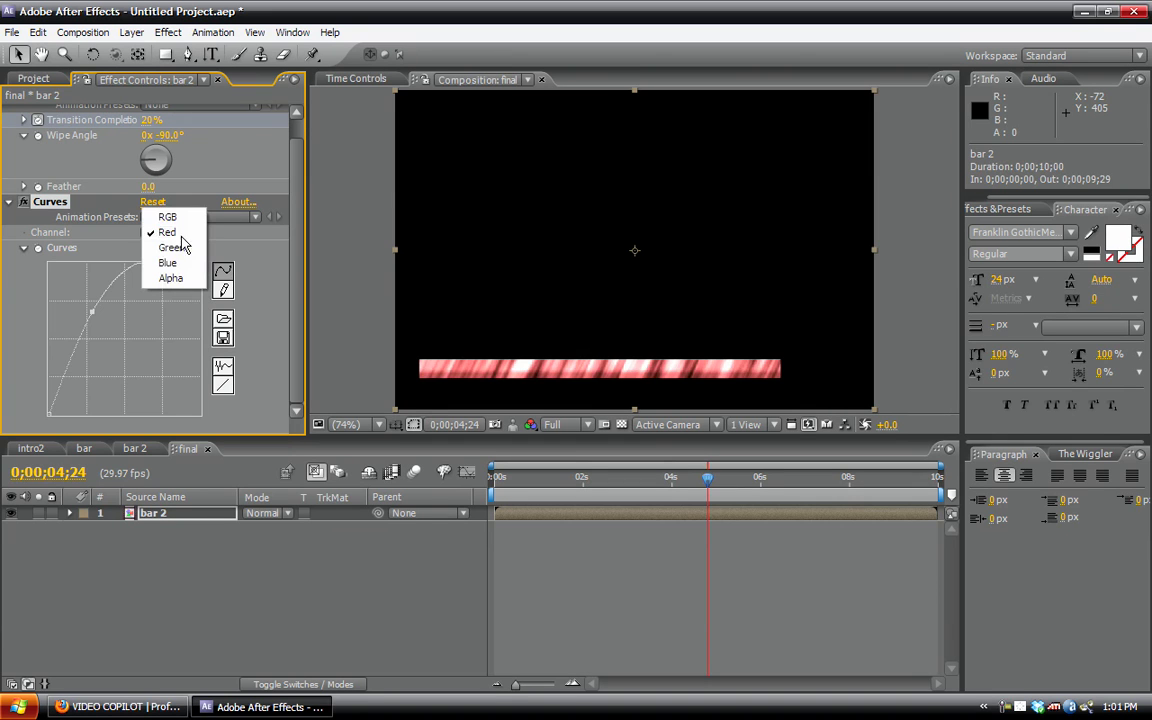
left_click(167, 262)
left_click_drag(162, 311, 147, 358)
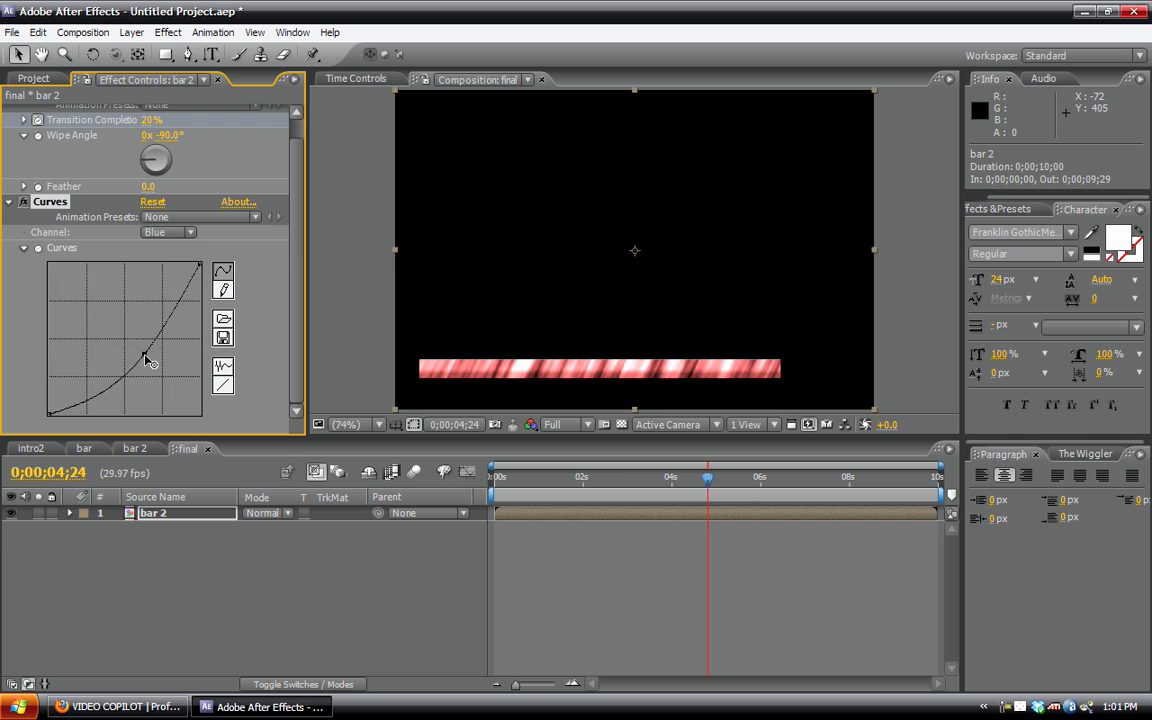
Step: Add an S-curve on the RGB channel to strengthen the bar's contrast
left_click(185, 232)
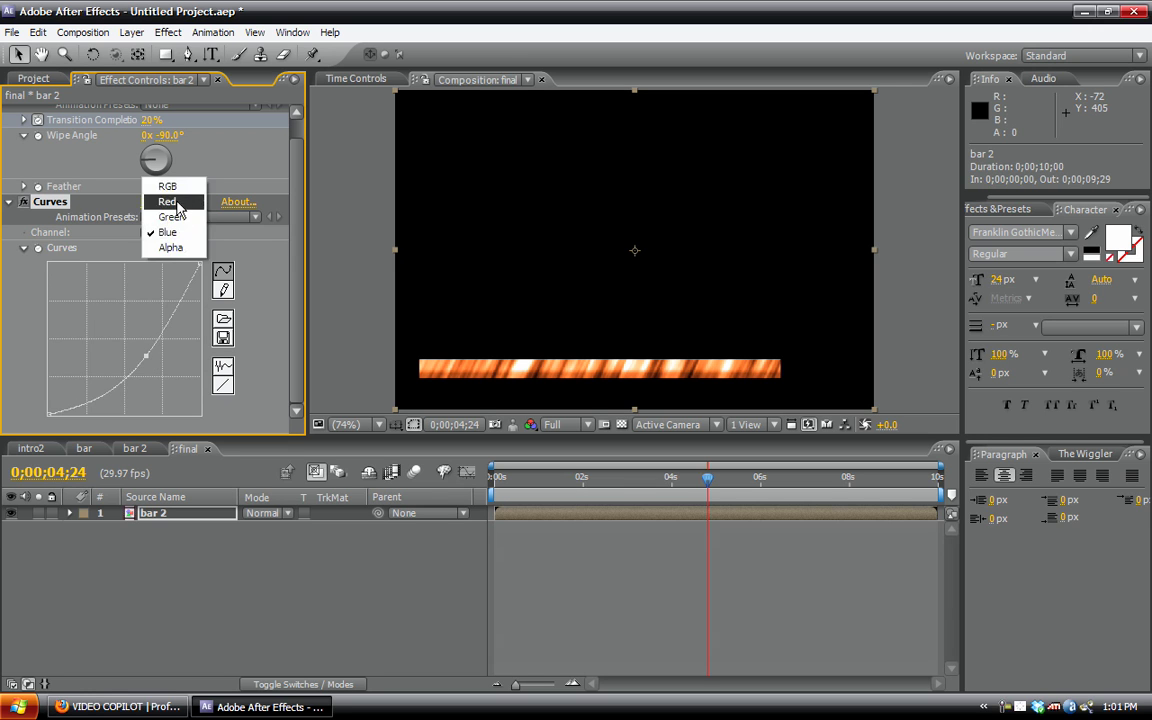
left_click(165, 183)
left_click(160, 297)
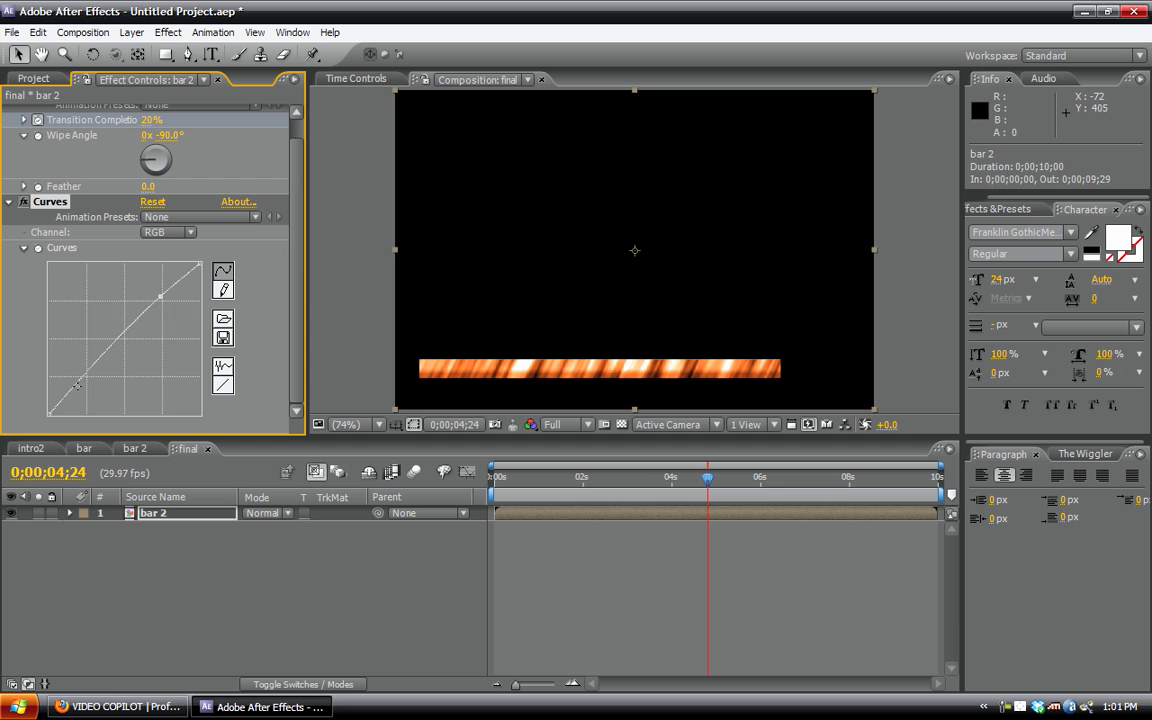
left_click_drag(97, 365, 88, 392)
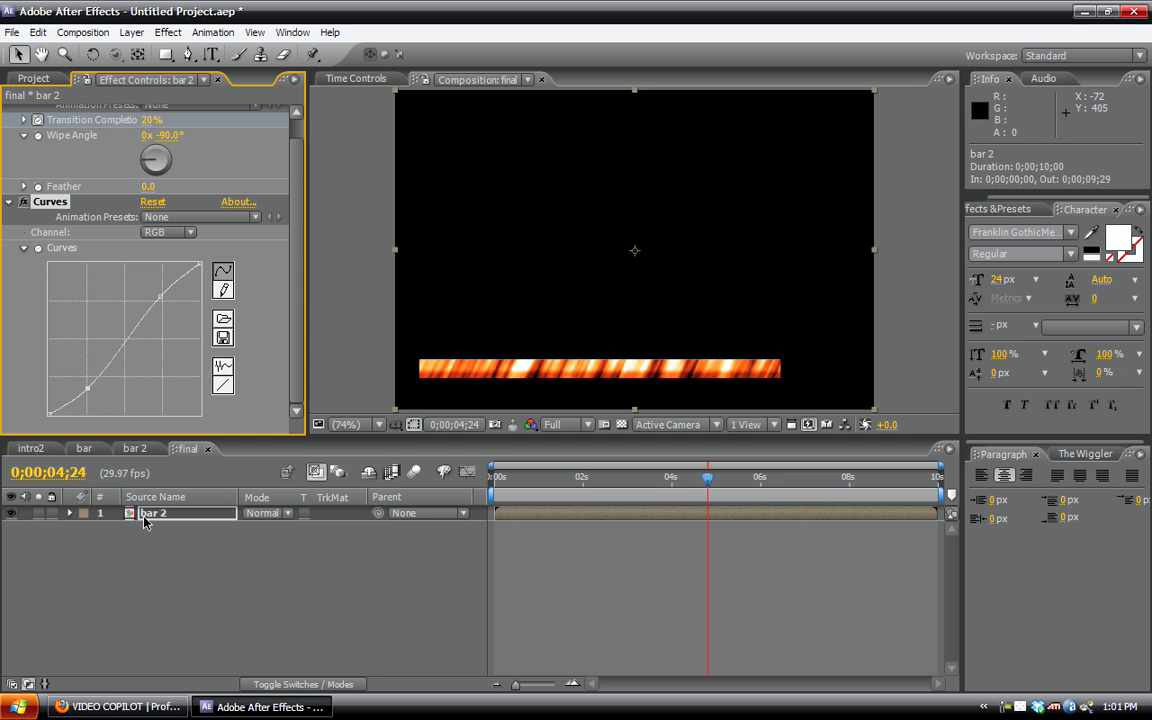
left_click(160, 545)
left_click(131, 32)
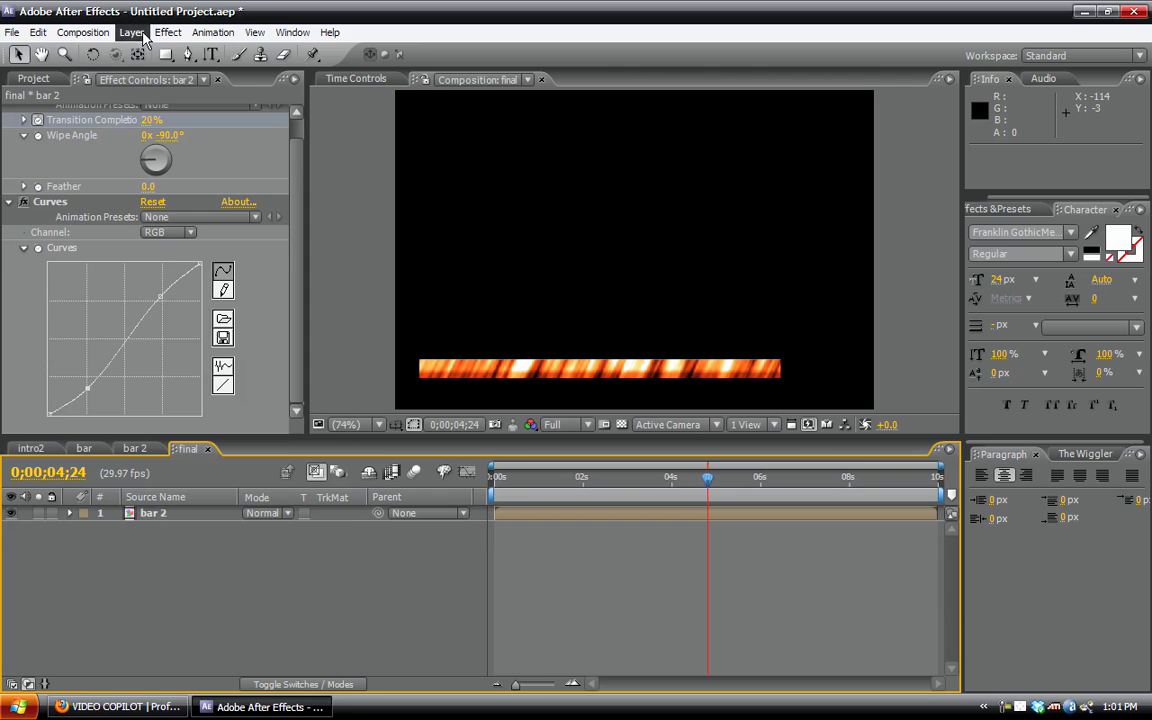
Step: Create a new pure red solid layer
mouse_move(265, 51)
left_click(340, 66)
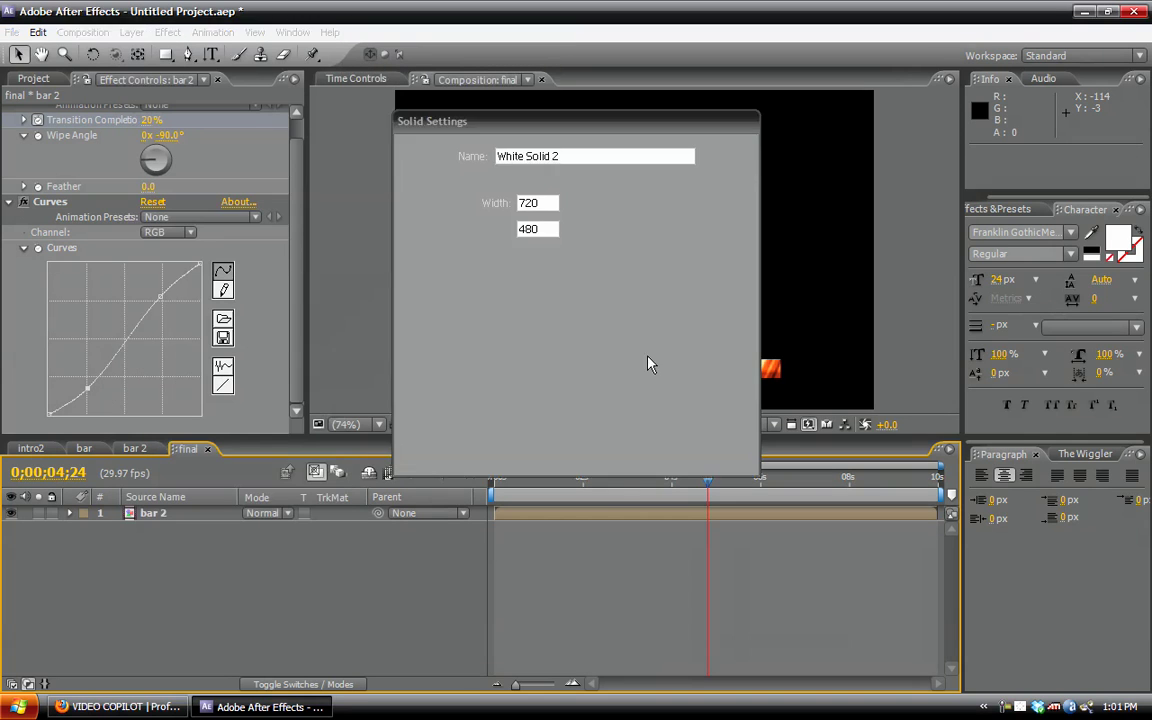
left_click(494, 409)
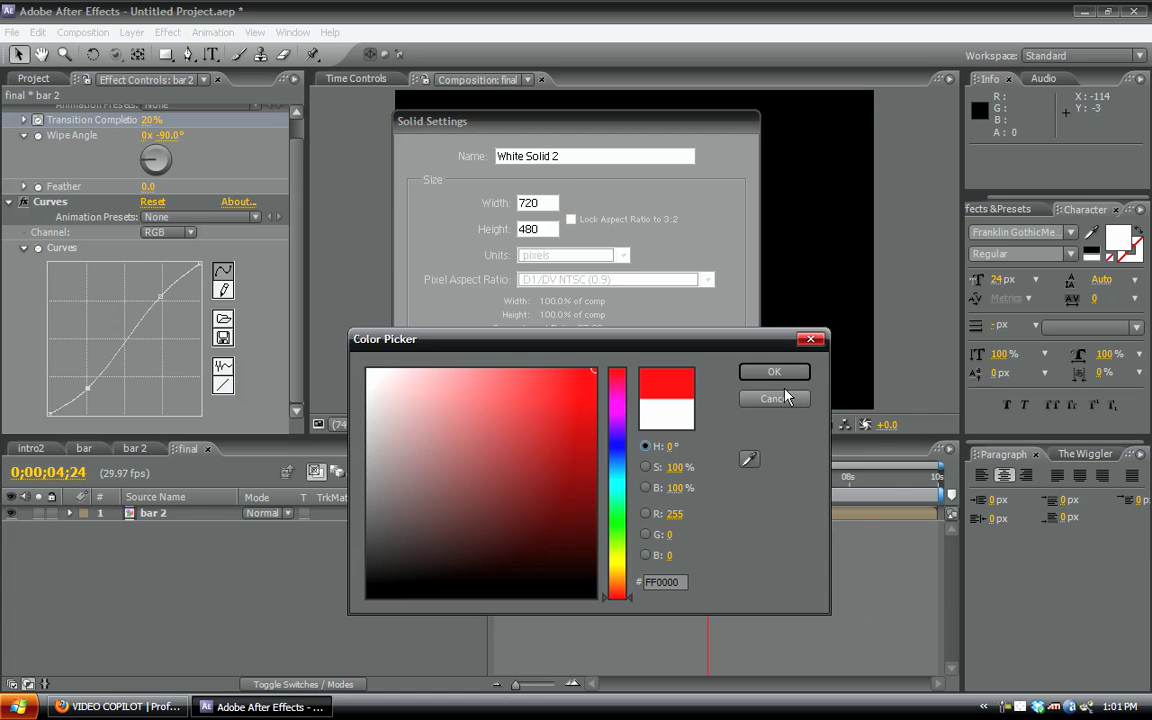
left_click(773, 372)
left_click(620, 454)
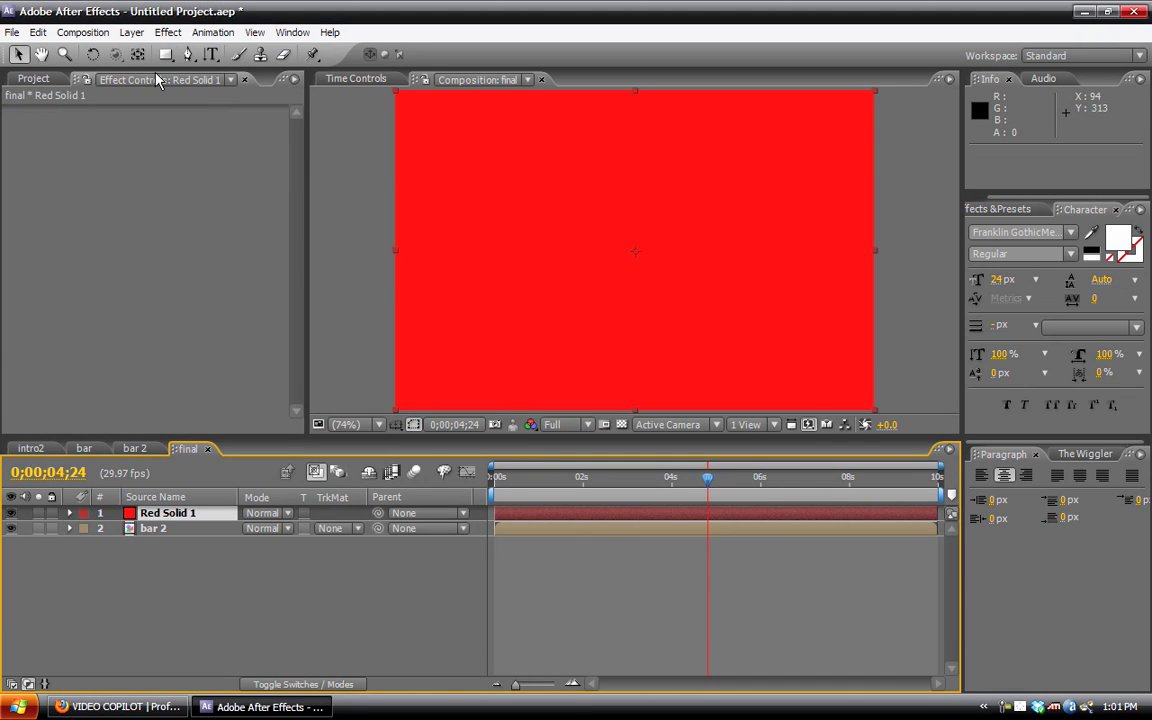
Step: Apply CC Particle Systems II to the red solid with Birth Rate 1 and Longevity 1
left_click(170, 33)
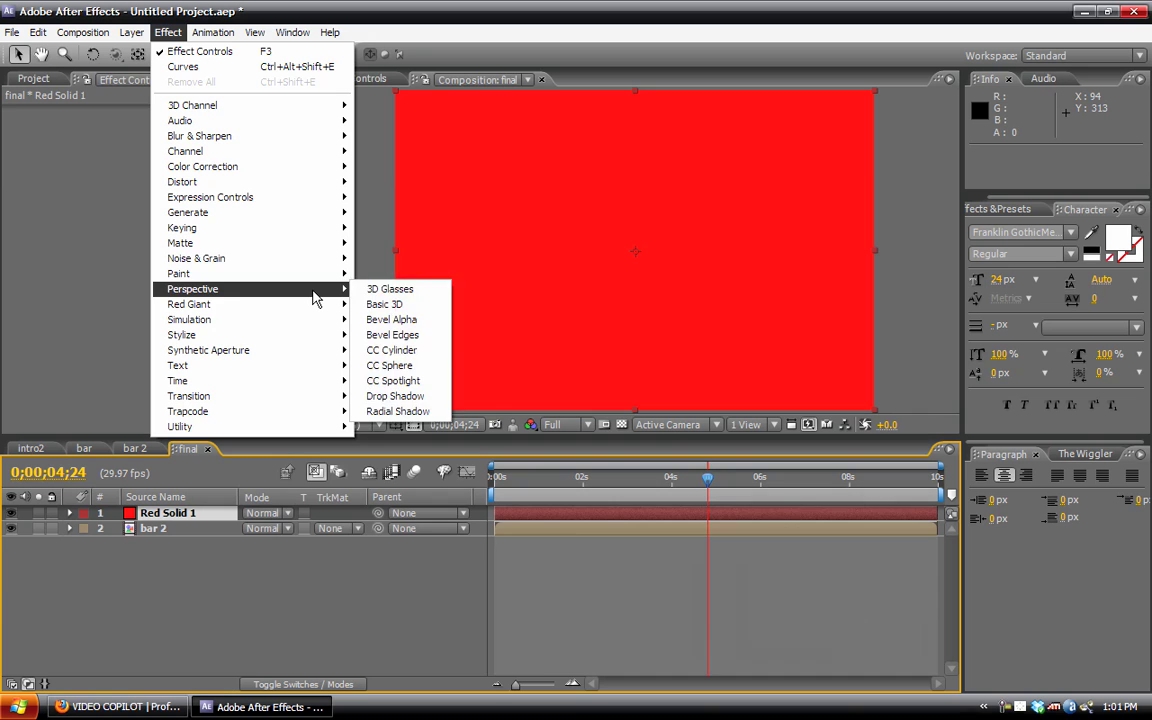
mouse_move(326, 320)
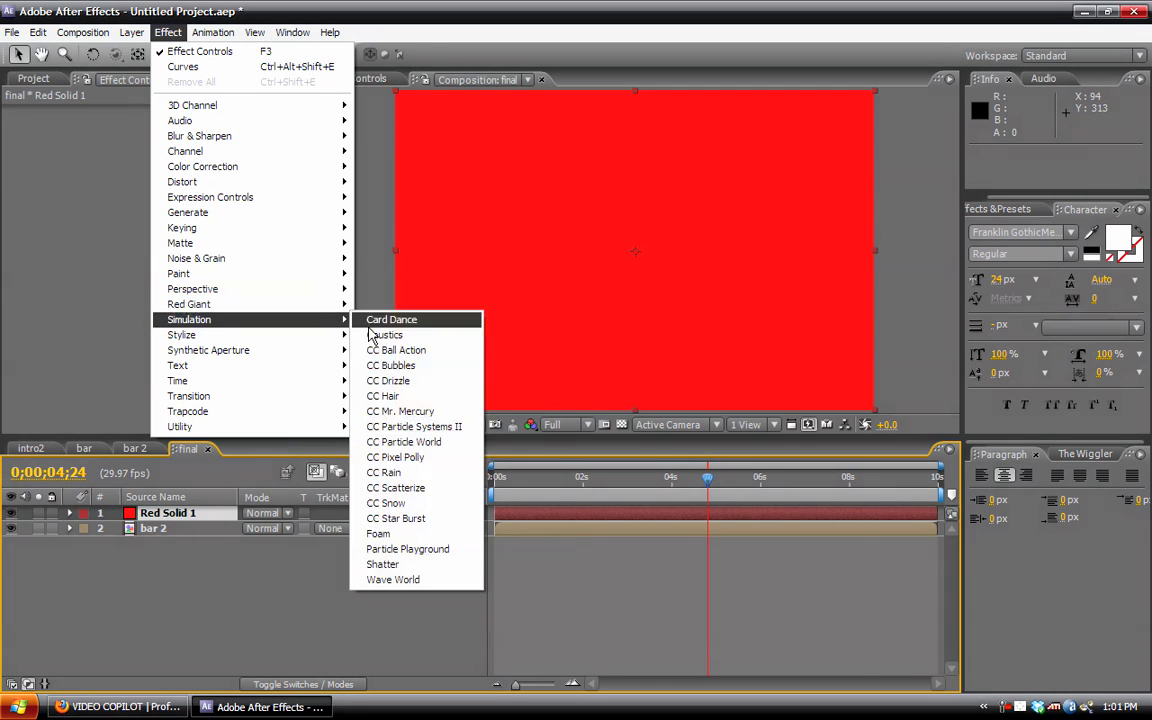
left_click(413, 427)
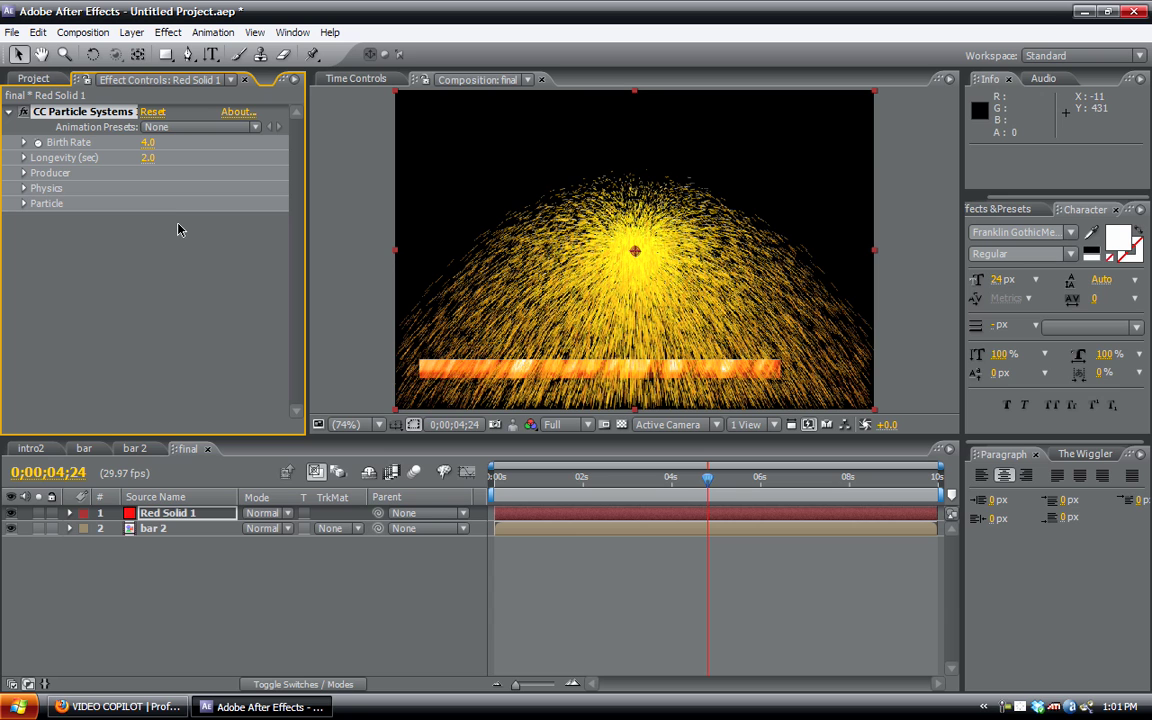
left_click(145, 143)
key("Return")
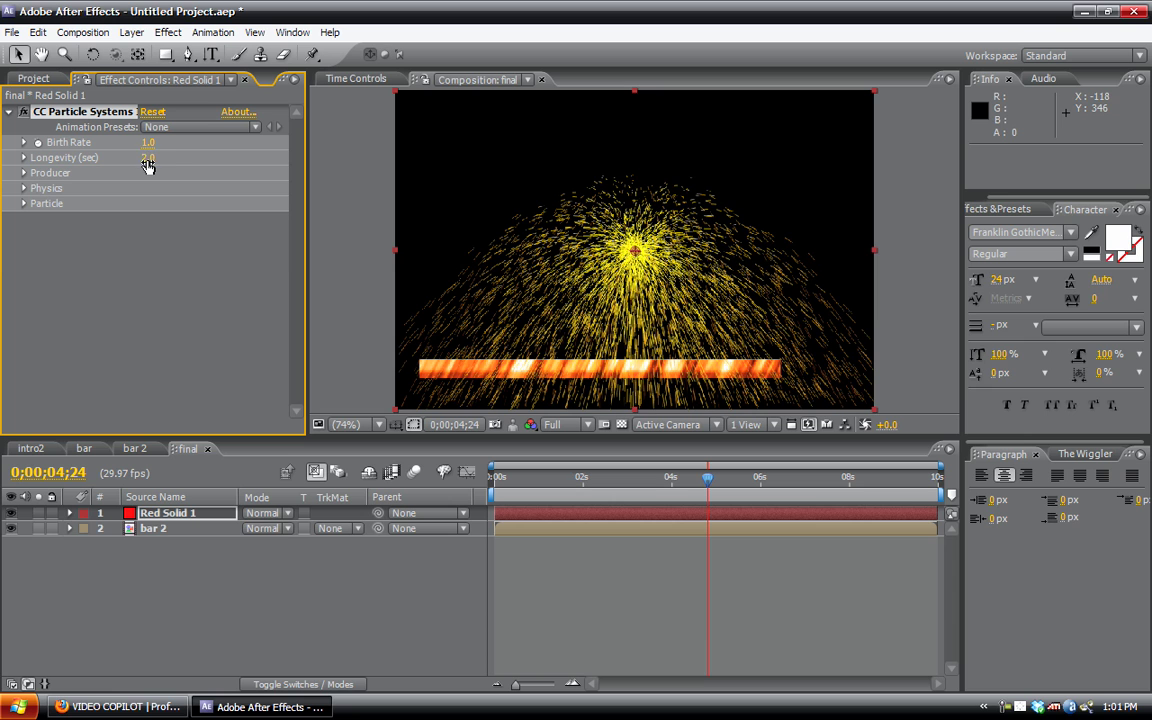
left_click(148, 158)
type("1")
key("Return")
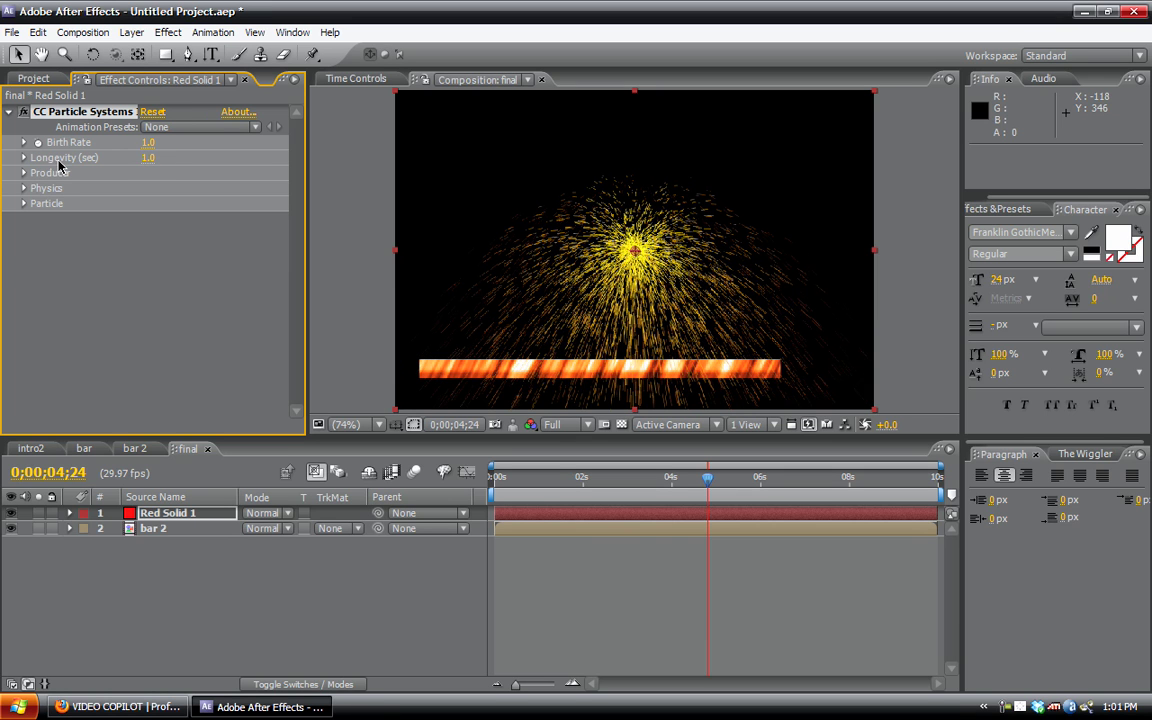
Step: Set emitter Radius X to 0 and place the emitter at the bar's left end (34,417)
left_click(24, 173)
left_click_drag(148, 204, 125, 188)
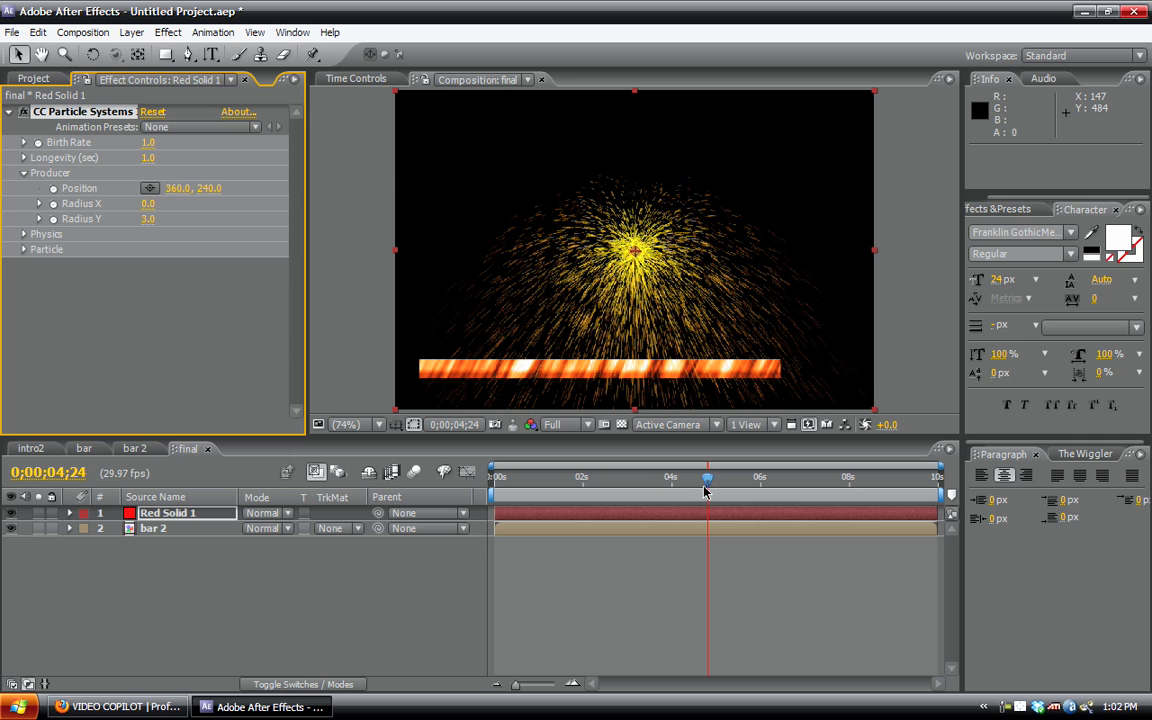
key("space")
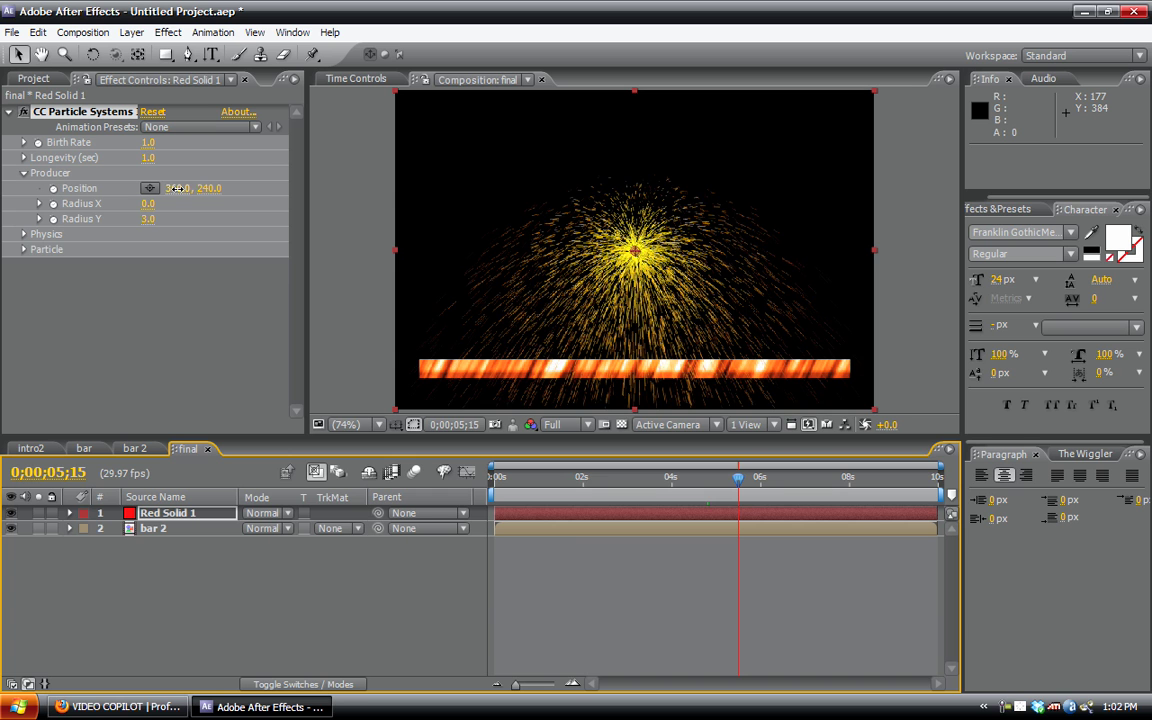
left_click_drag(203, 188, 12, 190)
right_click(12, 192)
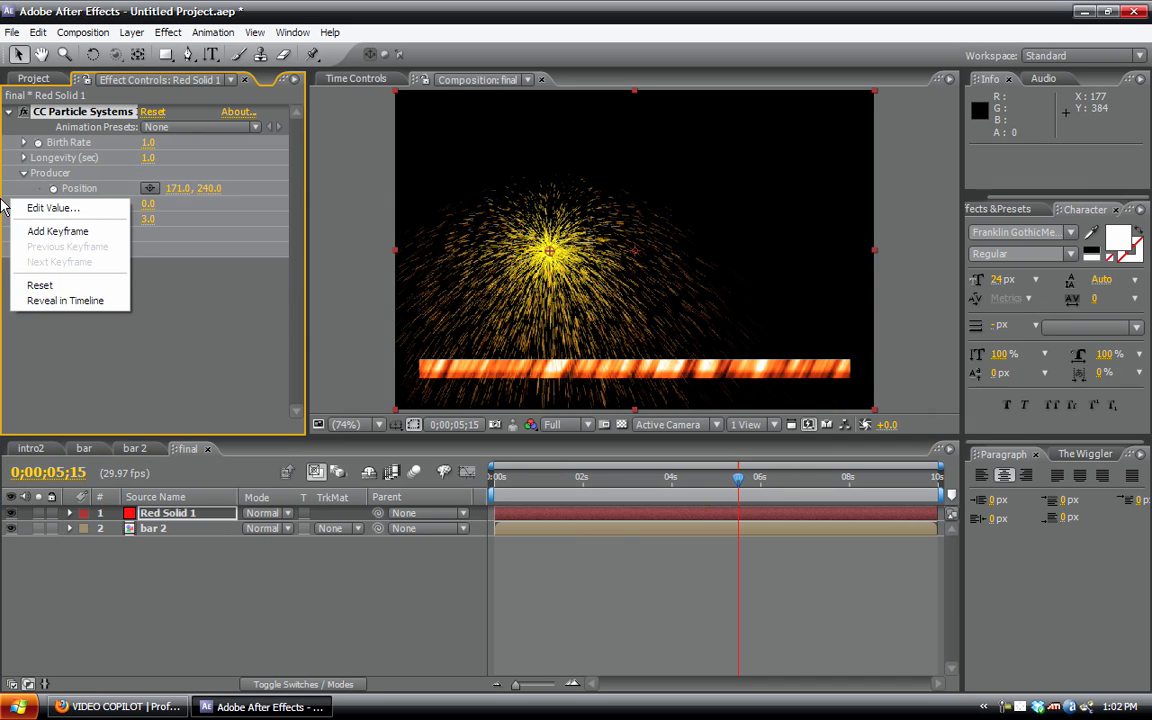
left_click(229, 247)
left_click_drag(175, 192, 51, 188)
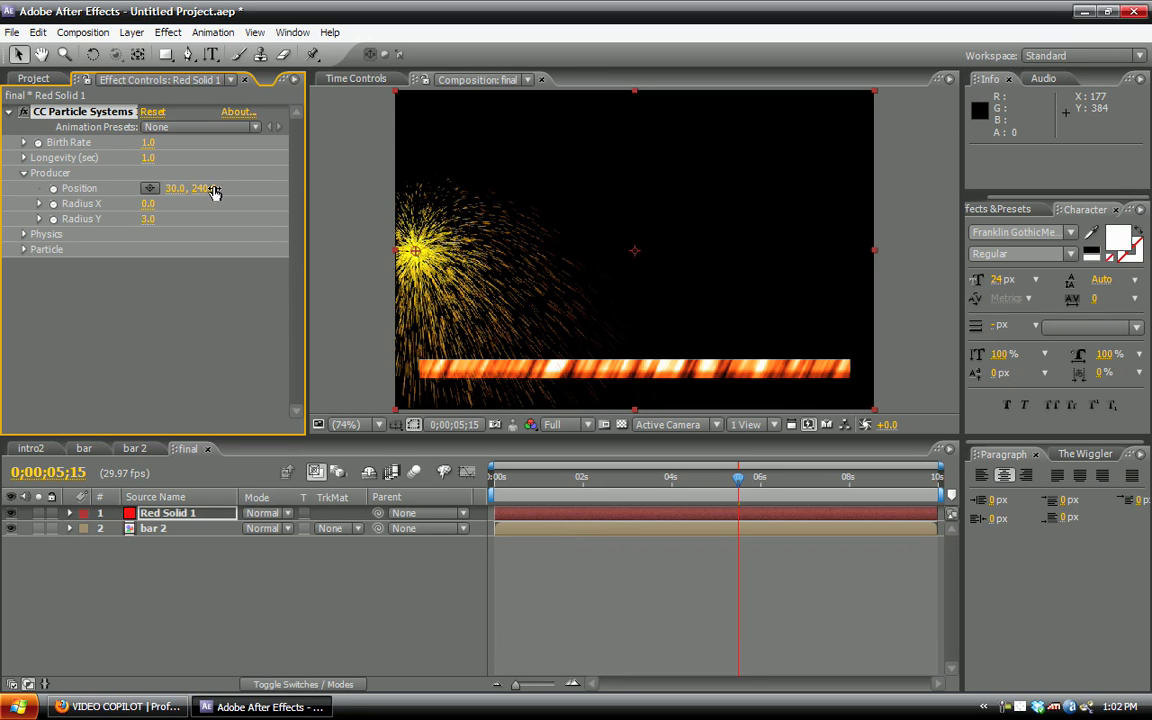
left_click_drag(201, 190, 367, 180)
left_click_drag(171, 189, 175, 188)
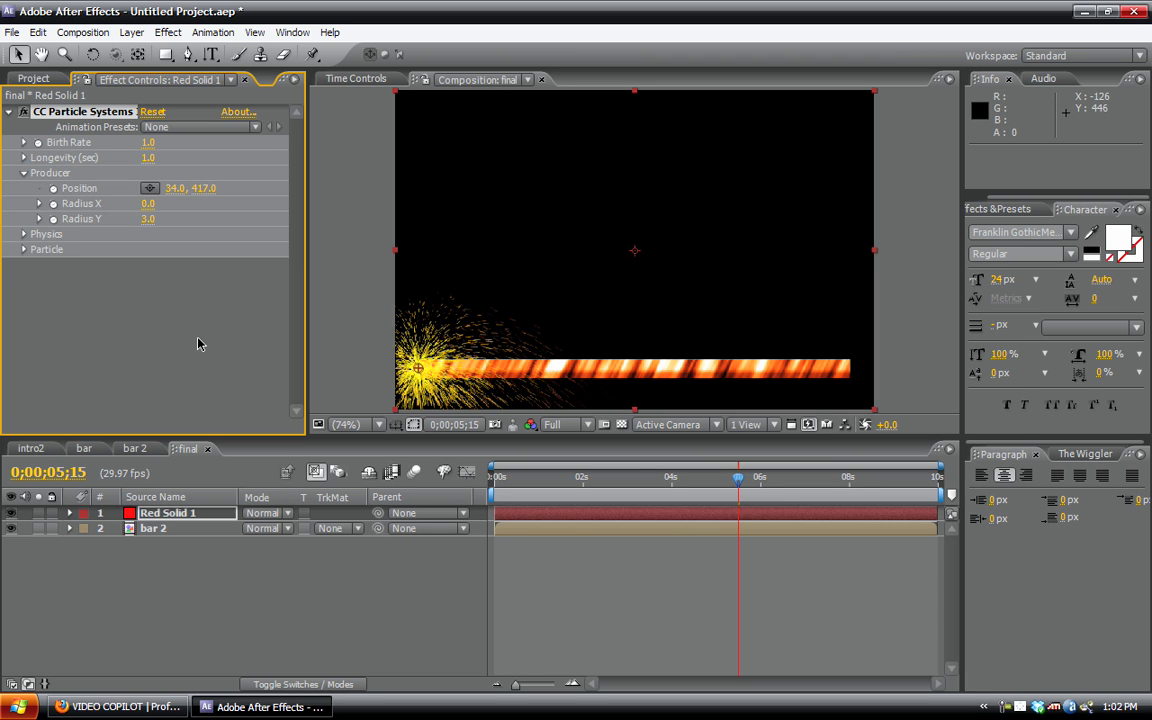
Step: Set particle physics to Velocity 0.8, Gravity 0.8 and Resistance 0.6
left_click(24, 173)
left_click(24, 188)
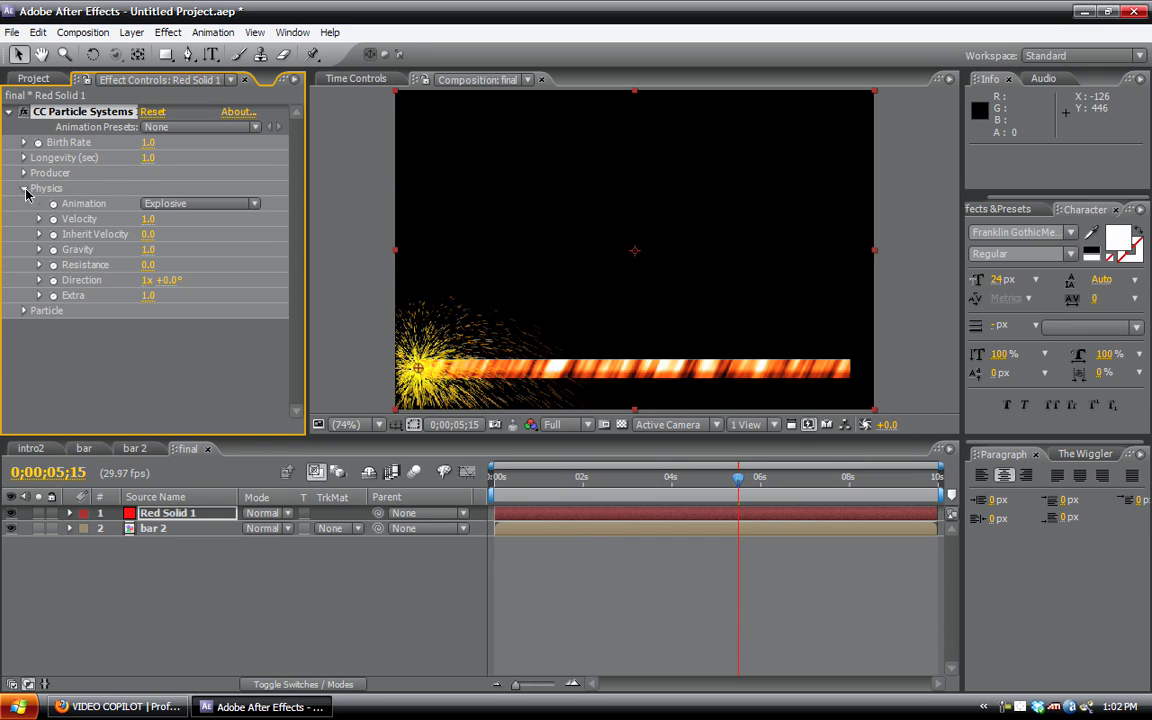
left_click(147, 219)
type(".8")
key("Return")
left_click(149, 250)
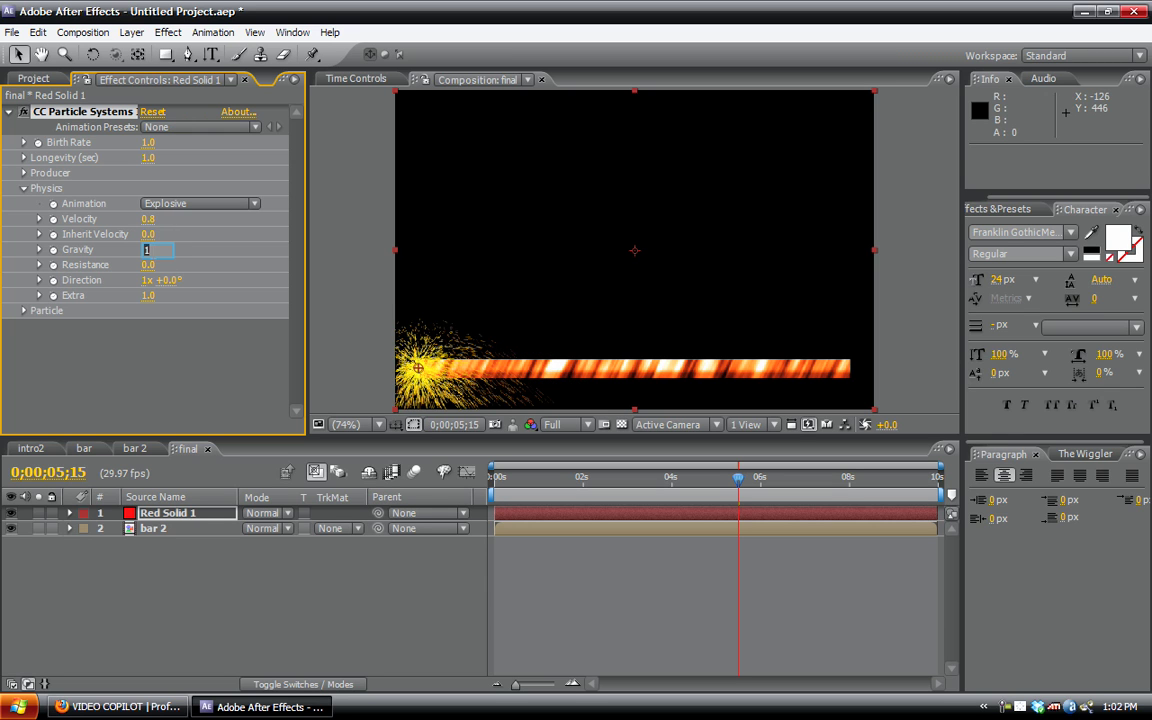
type(".8")
key("Return")
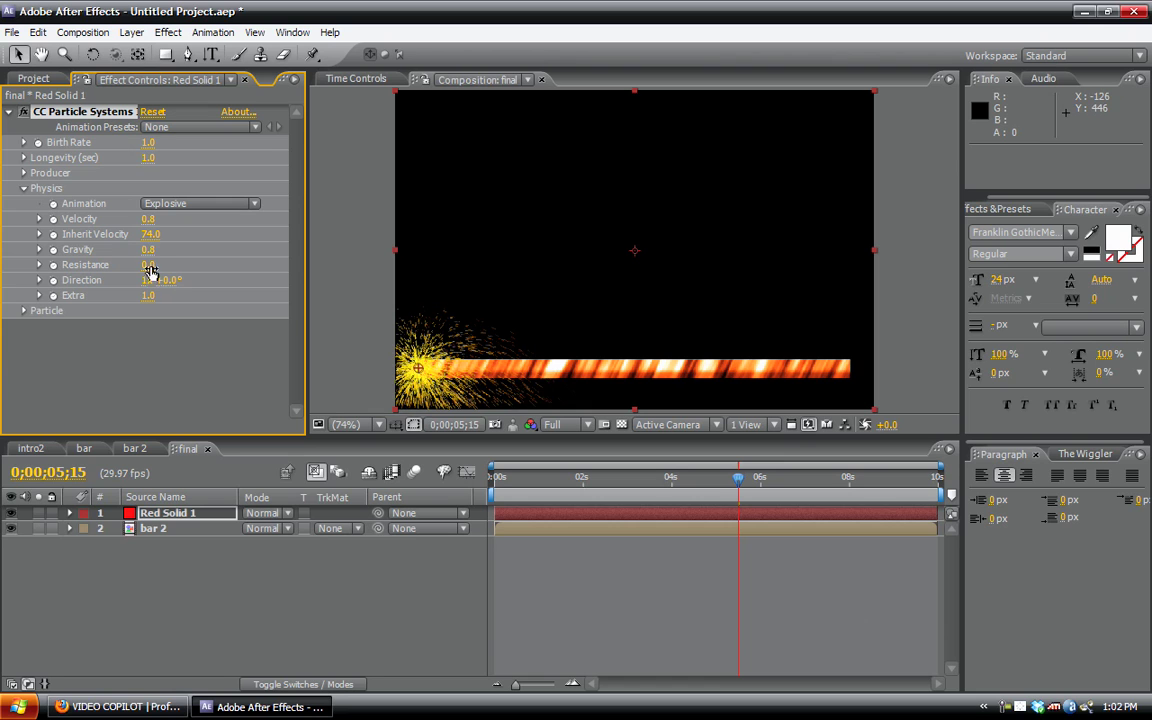
left_click_drag(150, 265, 160, 265)
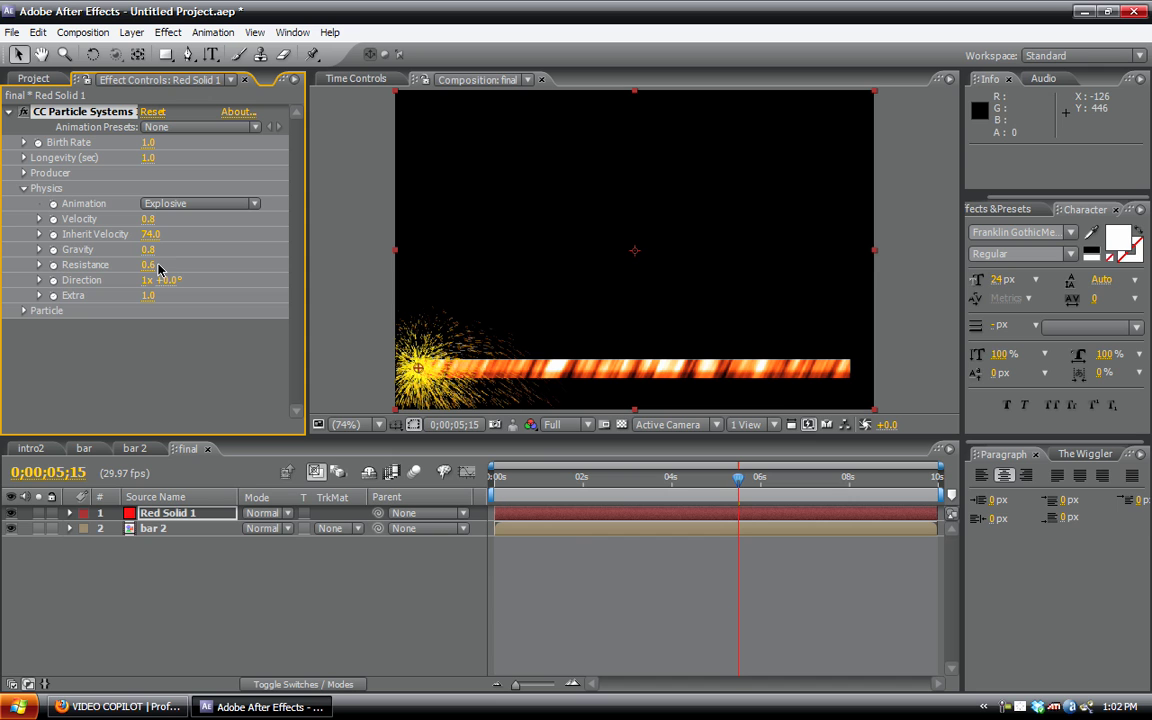
Step: Set the particle Transfer Mode to Add and the Birth Color to pale orange
left_click(23, 189)
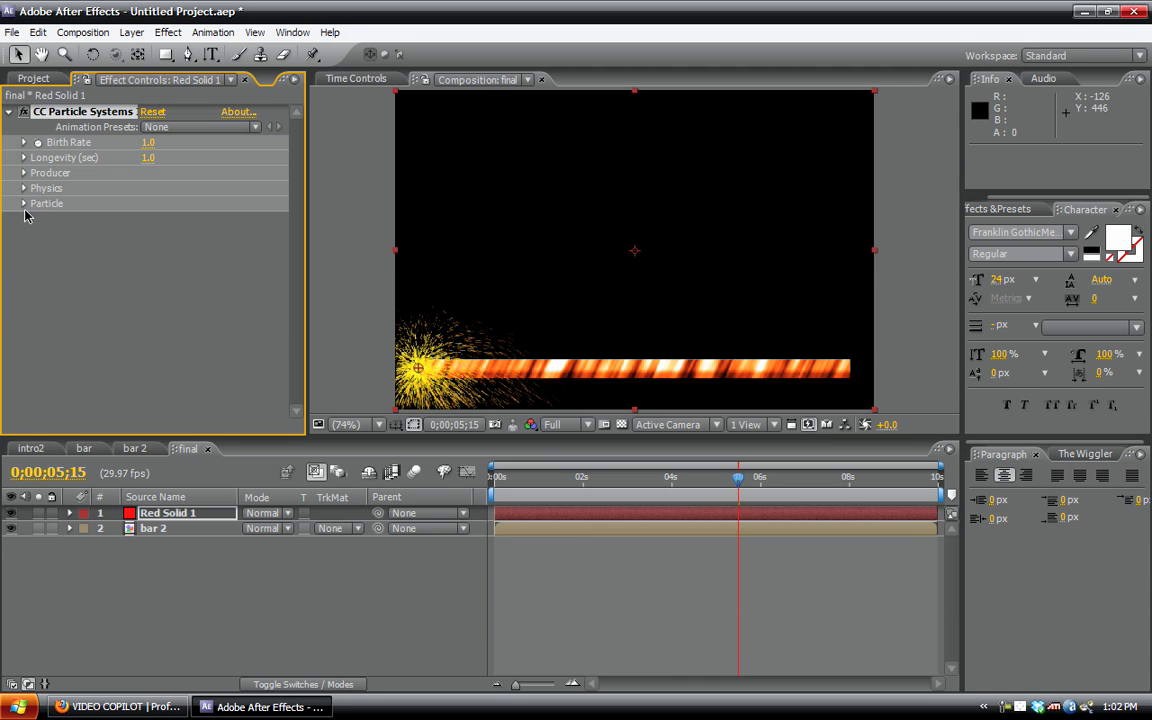
left_click(23, 204)
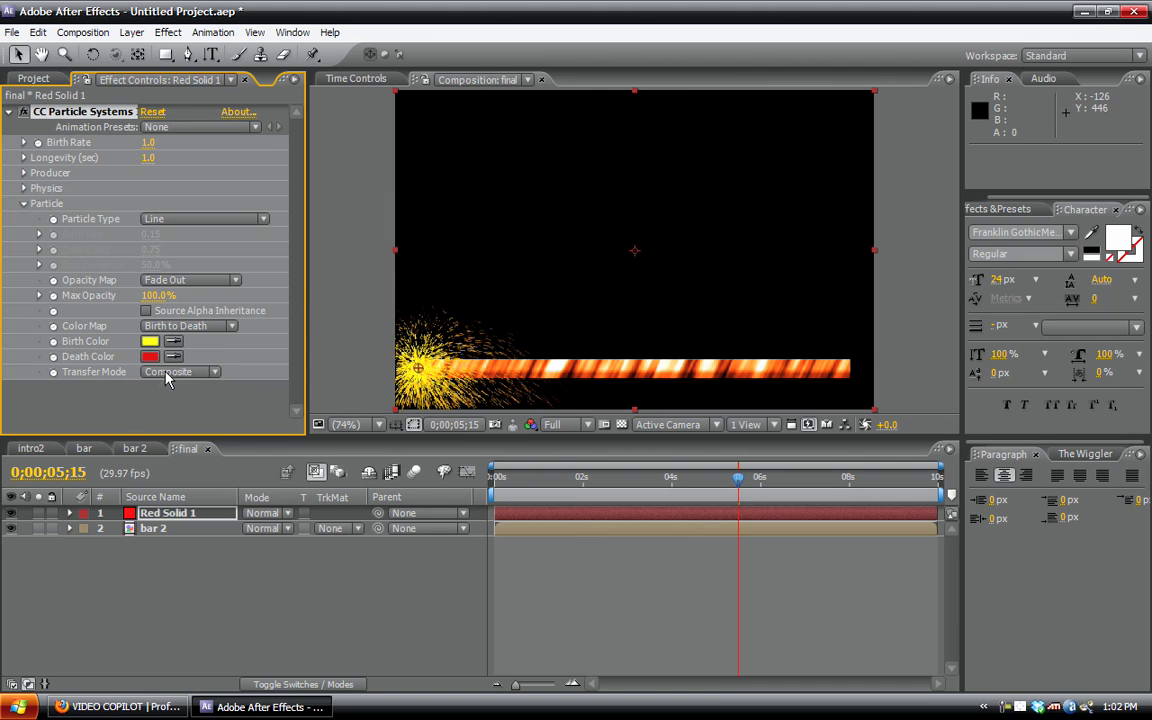
left_click(170, 372)
left_click(168, 406)
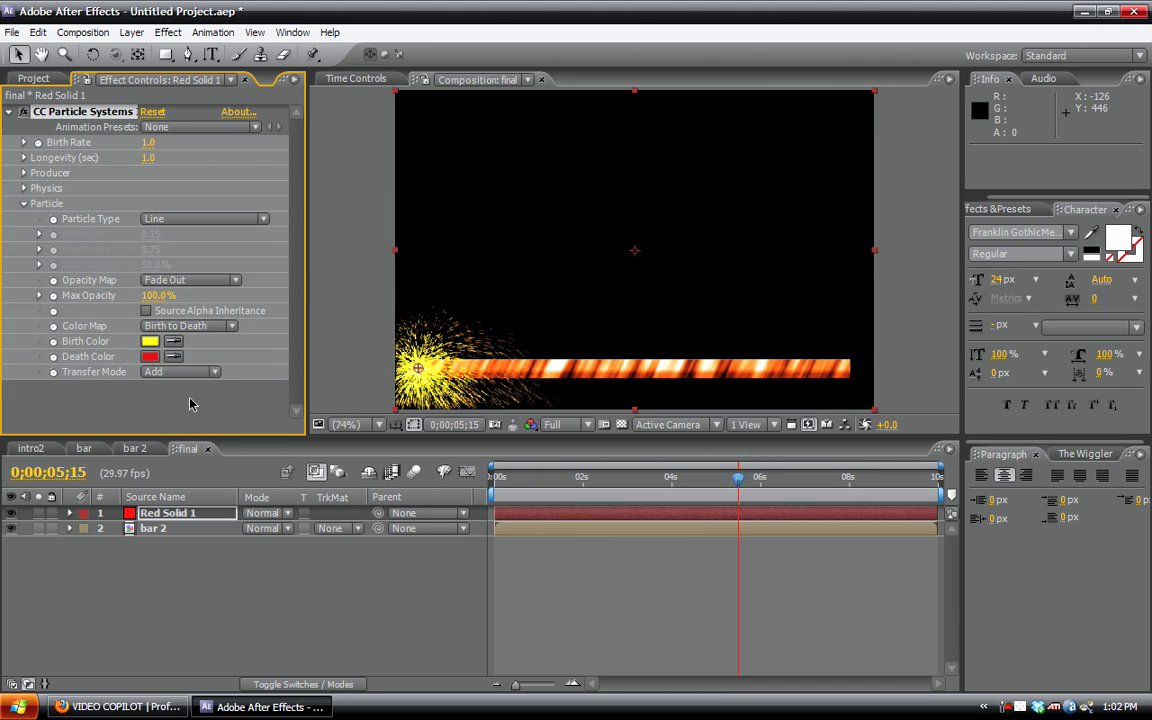
left_click(152, 343)
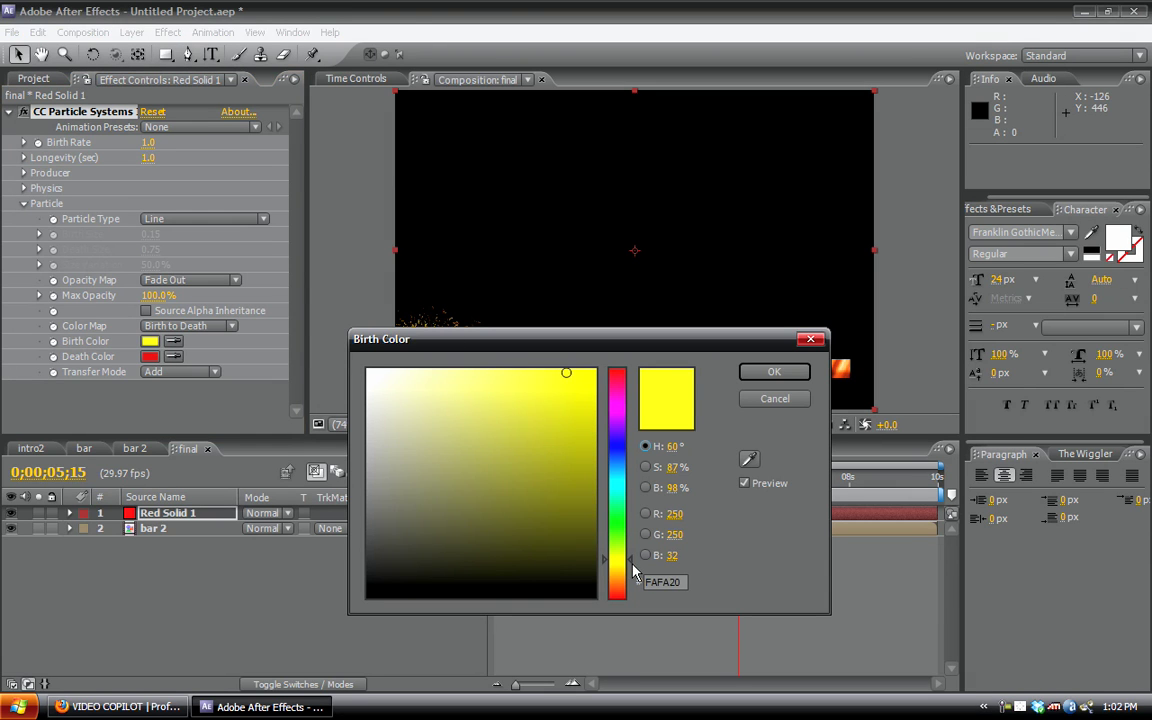
left_click_drag(632, 581, 620, 576)
left_click_drag(543, 460, 525, 369)
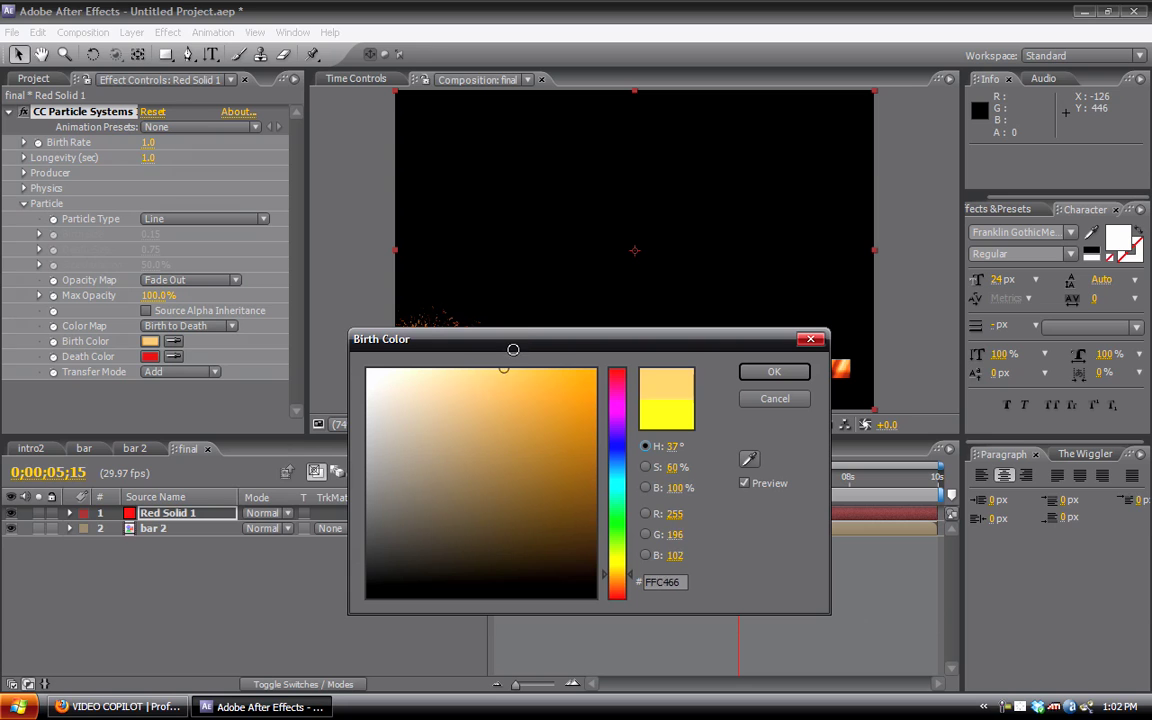
left_click(774, 371)
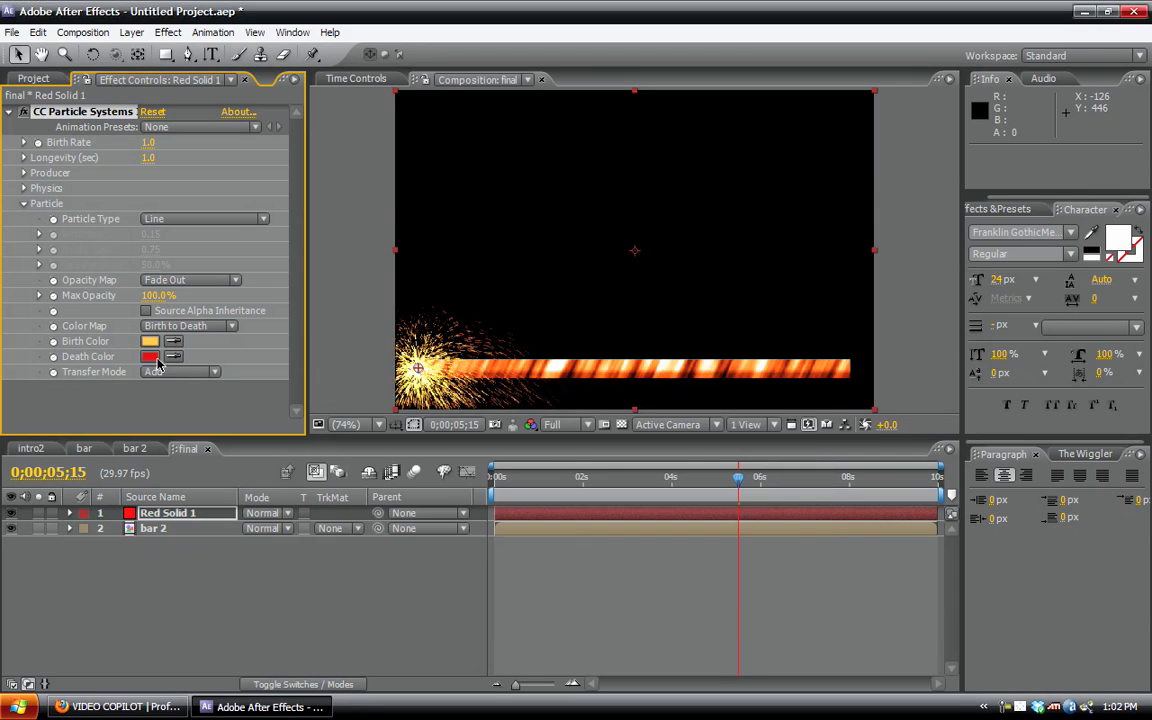
Step: Set the Death Color to orange FF7200 and the red solid's layer mode to Add
left_click(150, 356)
left_click_drag(491, 470, 597, 369)
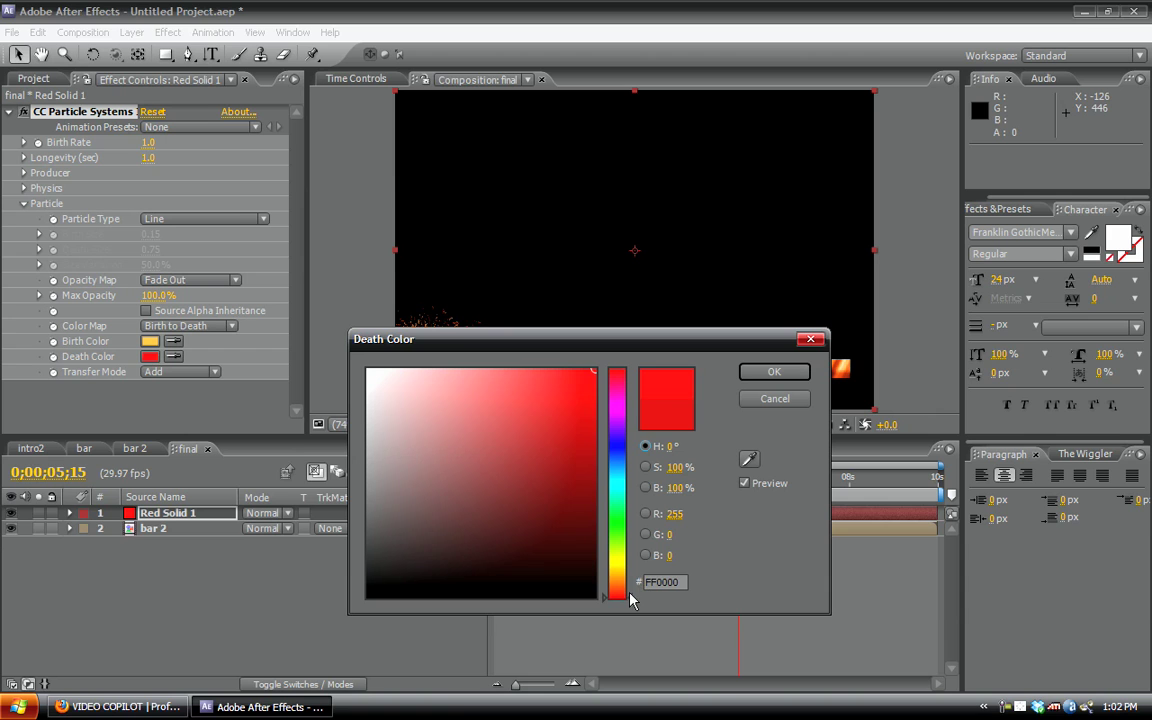
left_click_drag(630, 597, 626, 581)
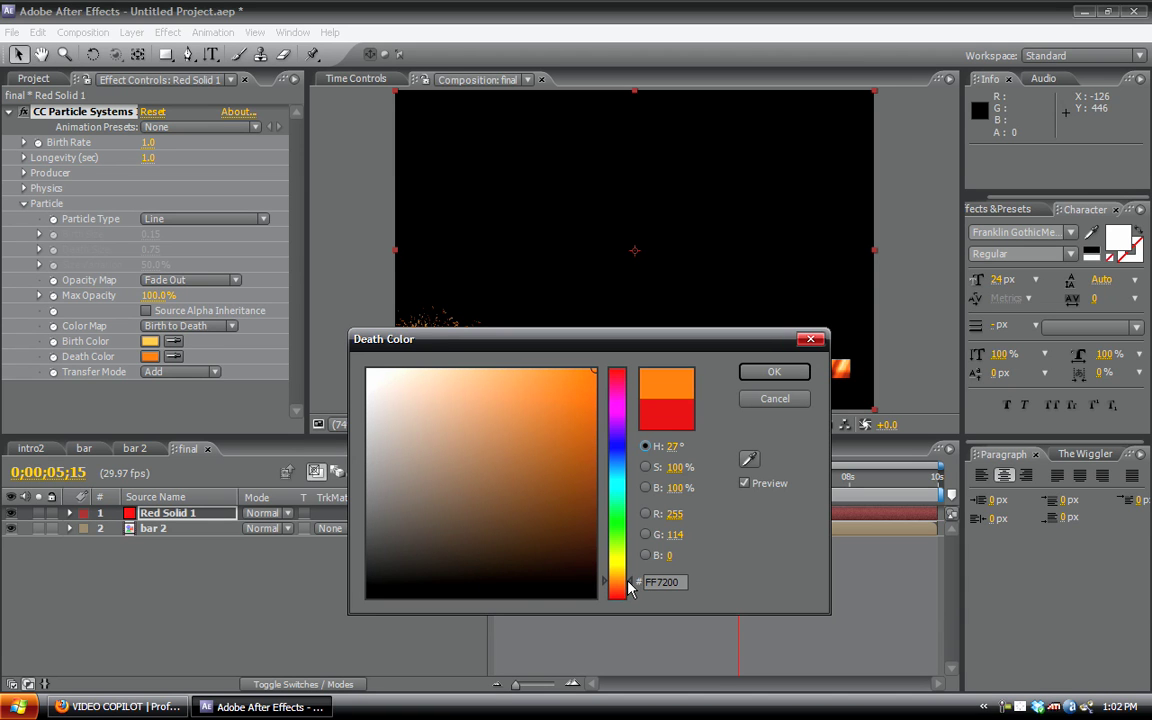
left_click(774, 372)
left_click(262, 513)
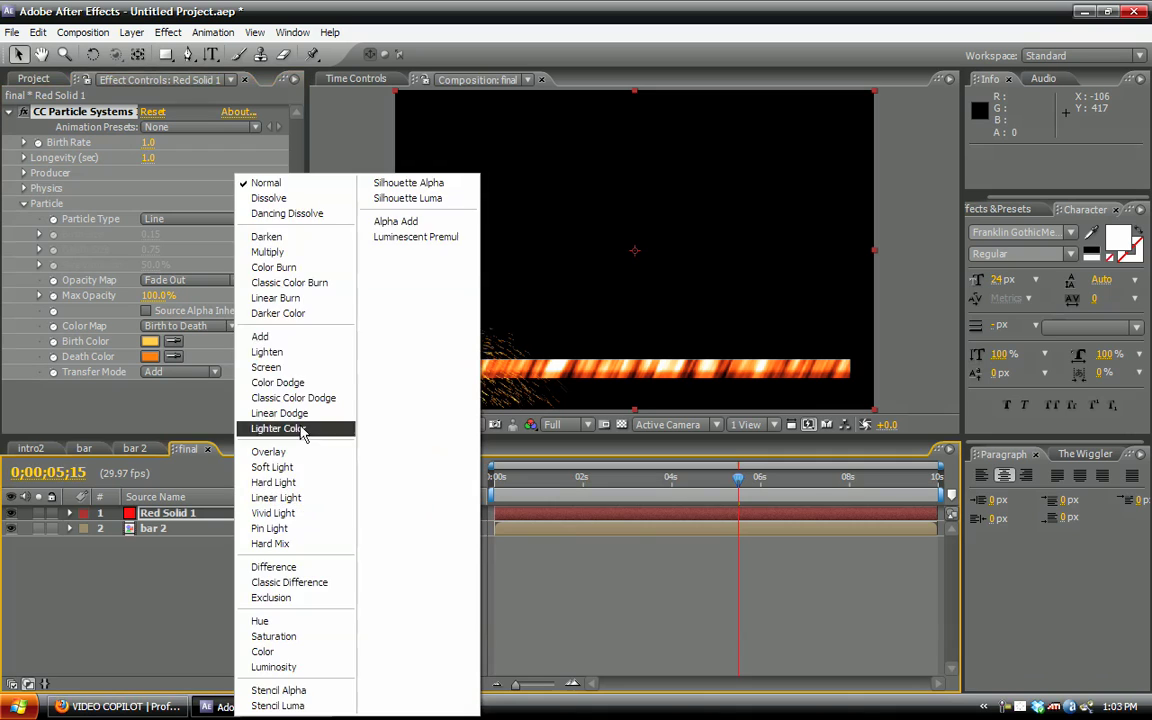
left_click(280, 341)
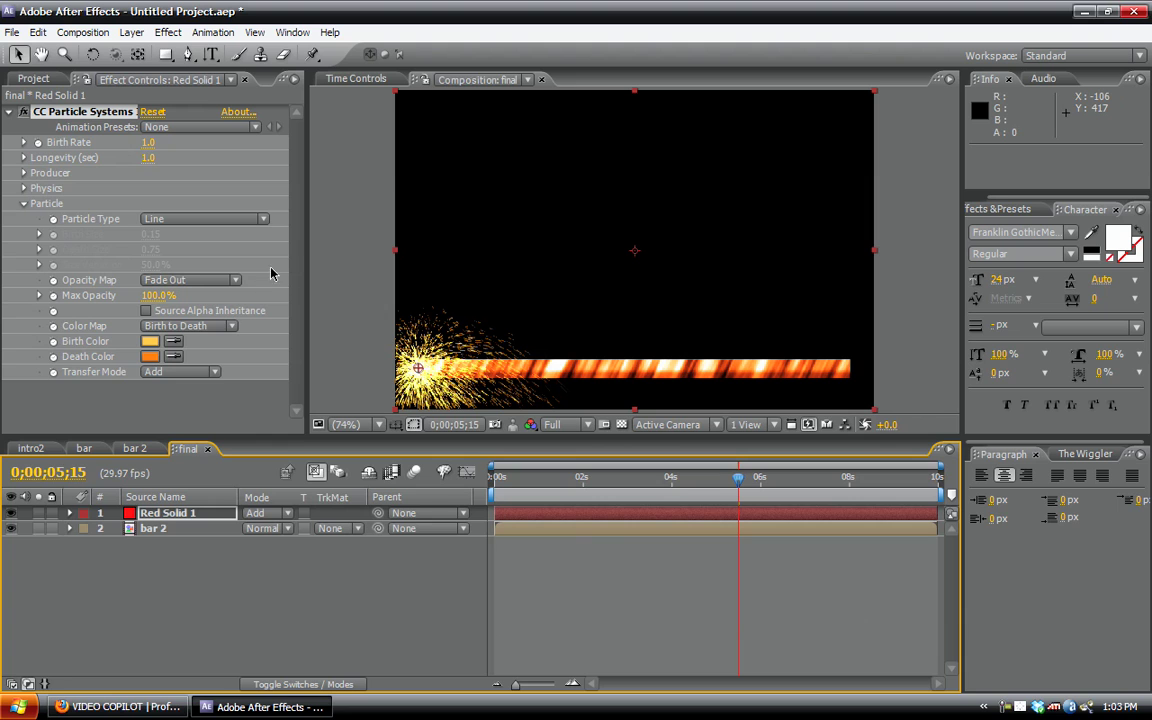
Step: Go to 0;00;00;26 at the wipe's start and set a first emitter Position keyframe on Red Solid 1
left_click(163, 530)
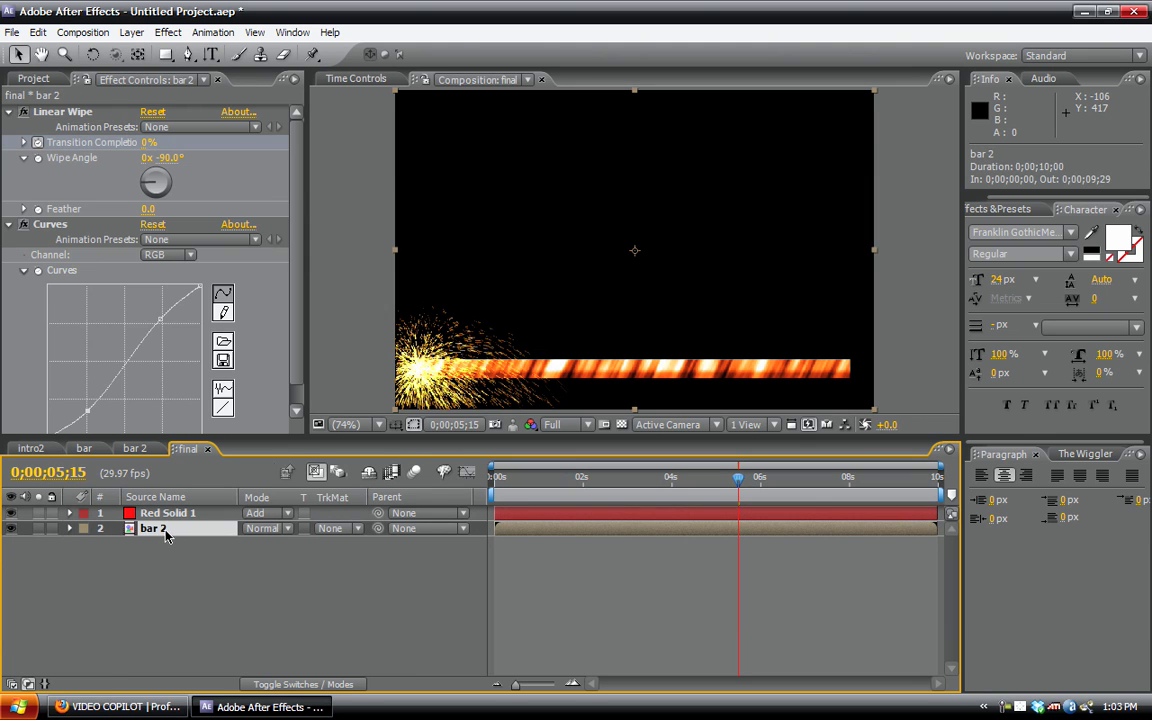
key("u")
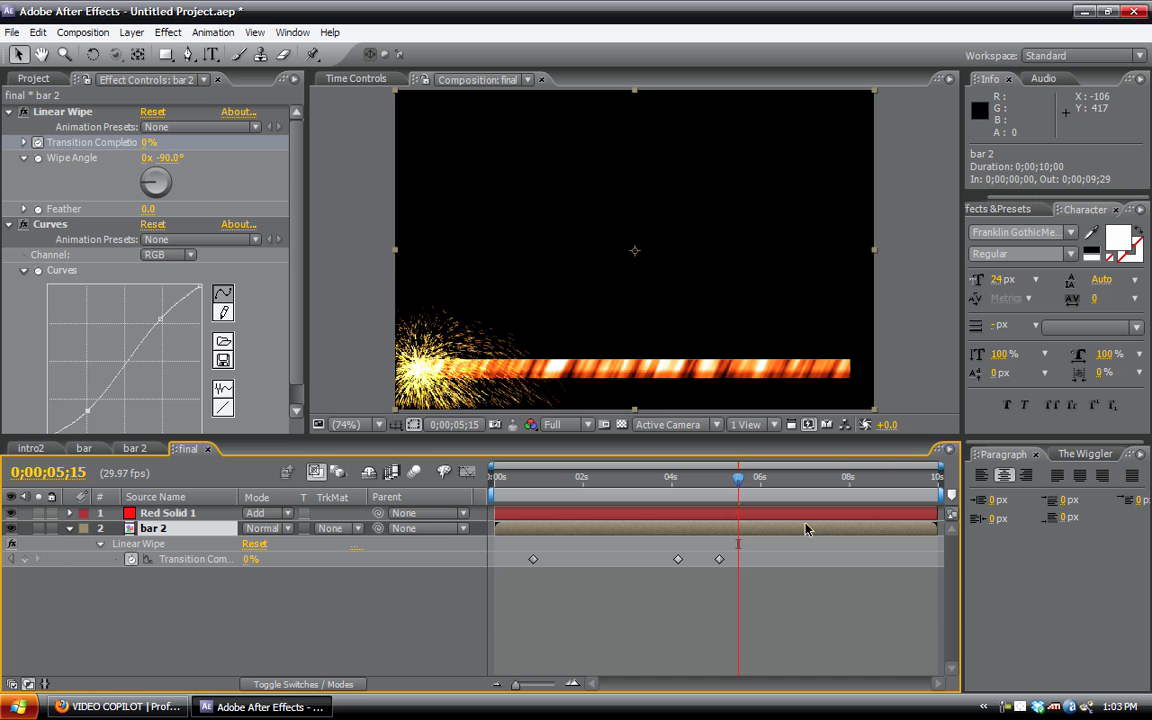
left_click_drag(740, 482, 535, 505)
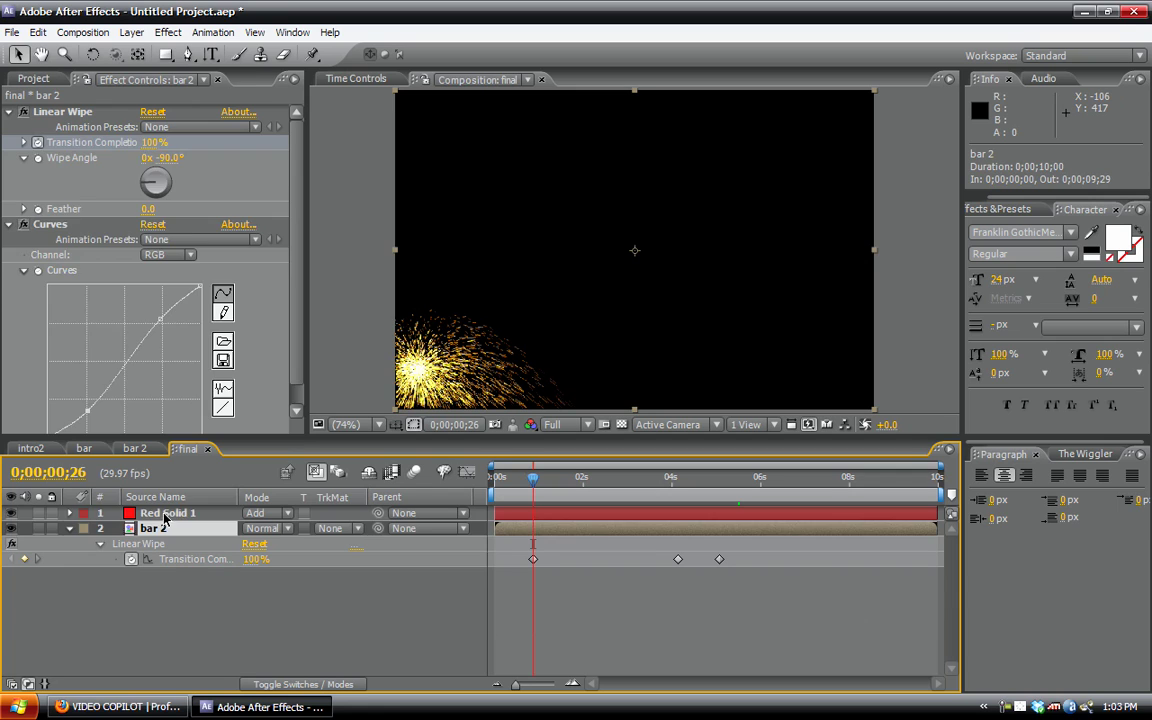
left_click(165, 514)
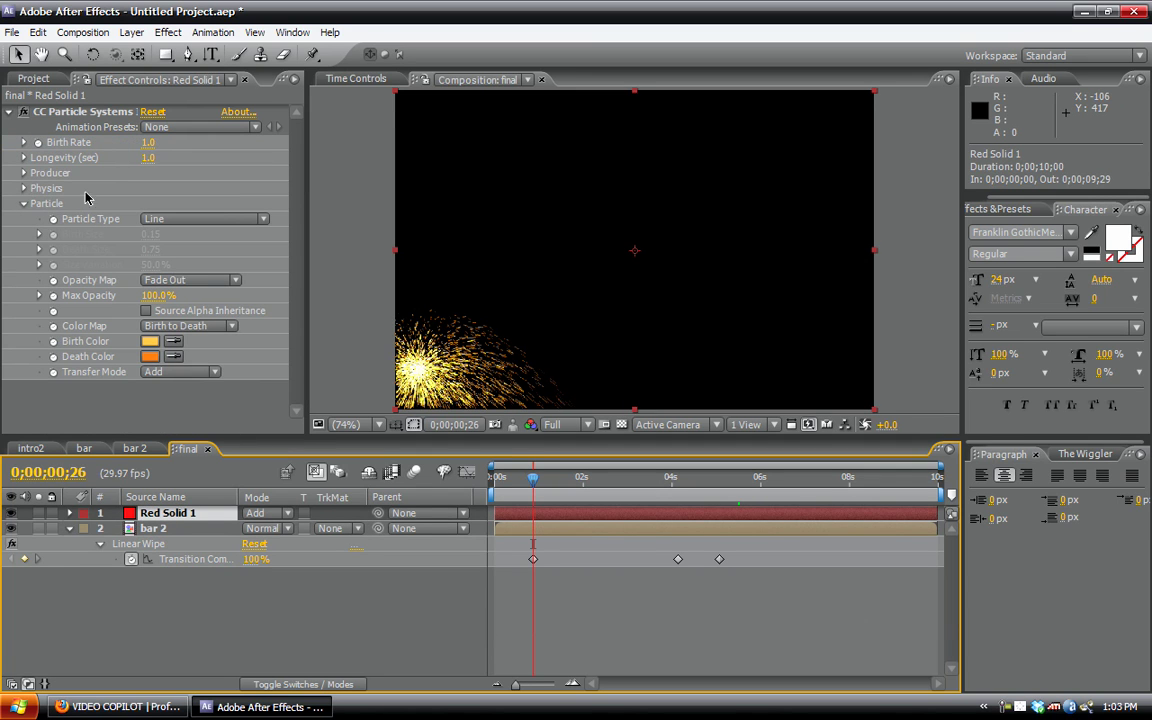
left_click(24, 173)
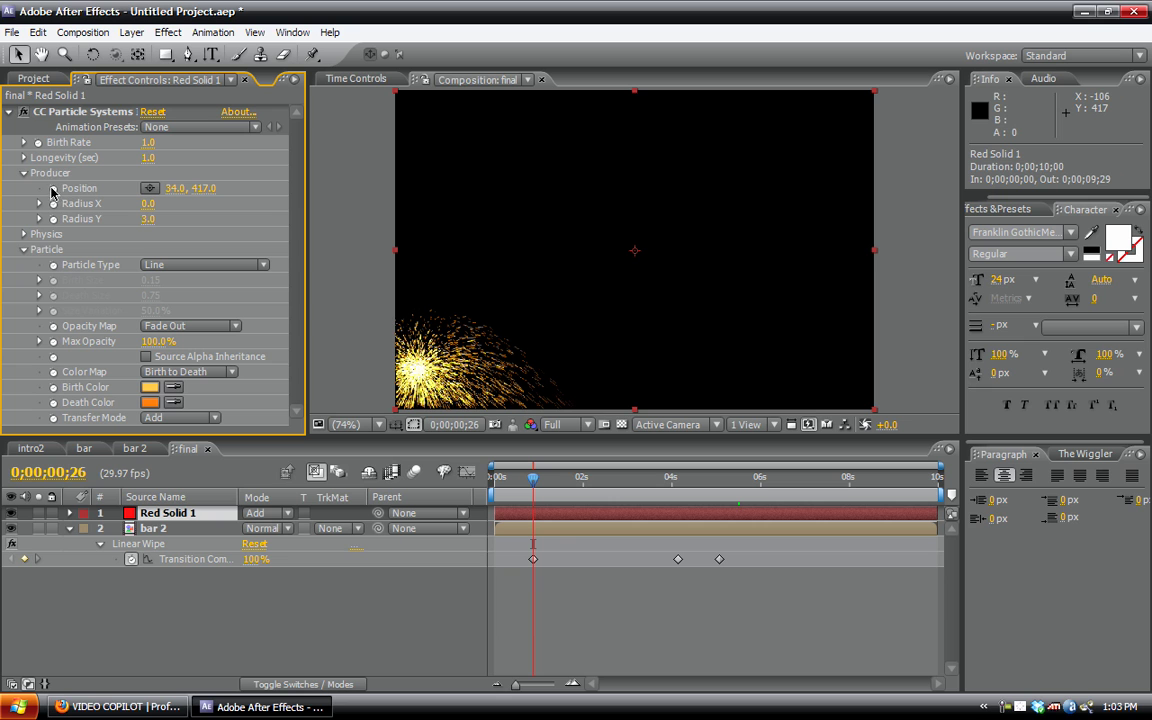
left_click(53, 188)
Step: Keyframe the emitter along the bar, reaching its right end (545.3,417) at 0;00;04;24
left_click_drag(532, 485, 677, 497)
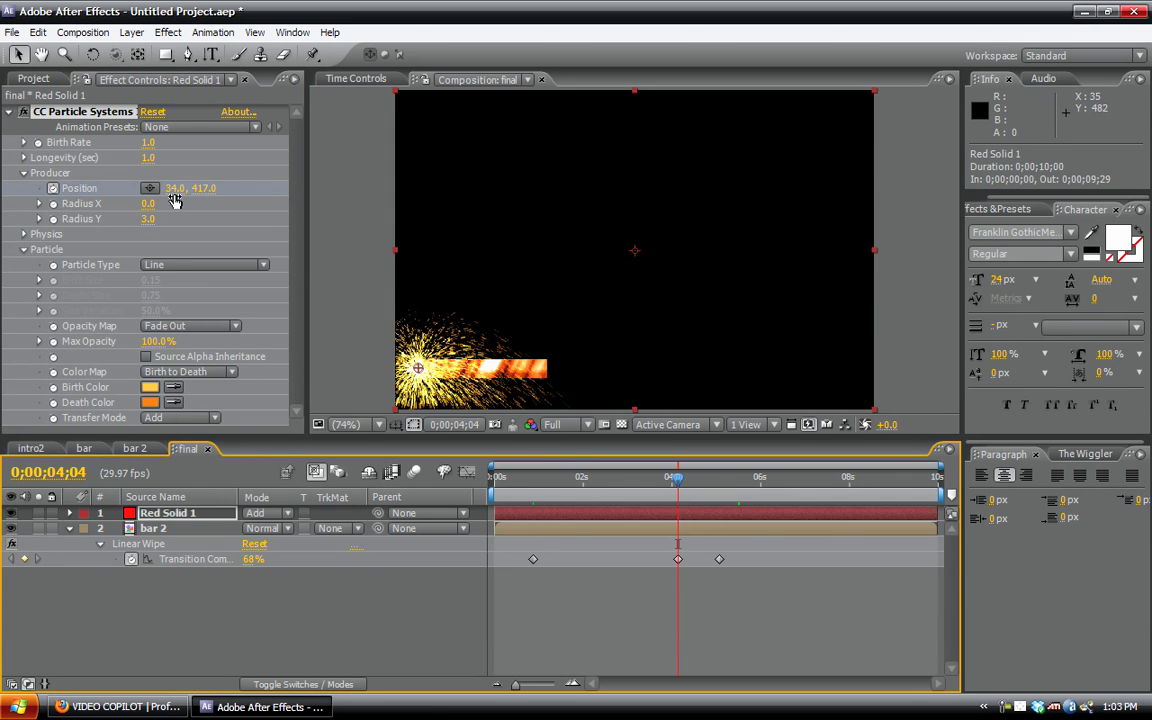
left_click_drag(175, 188, 347, 193)
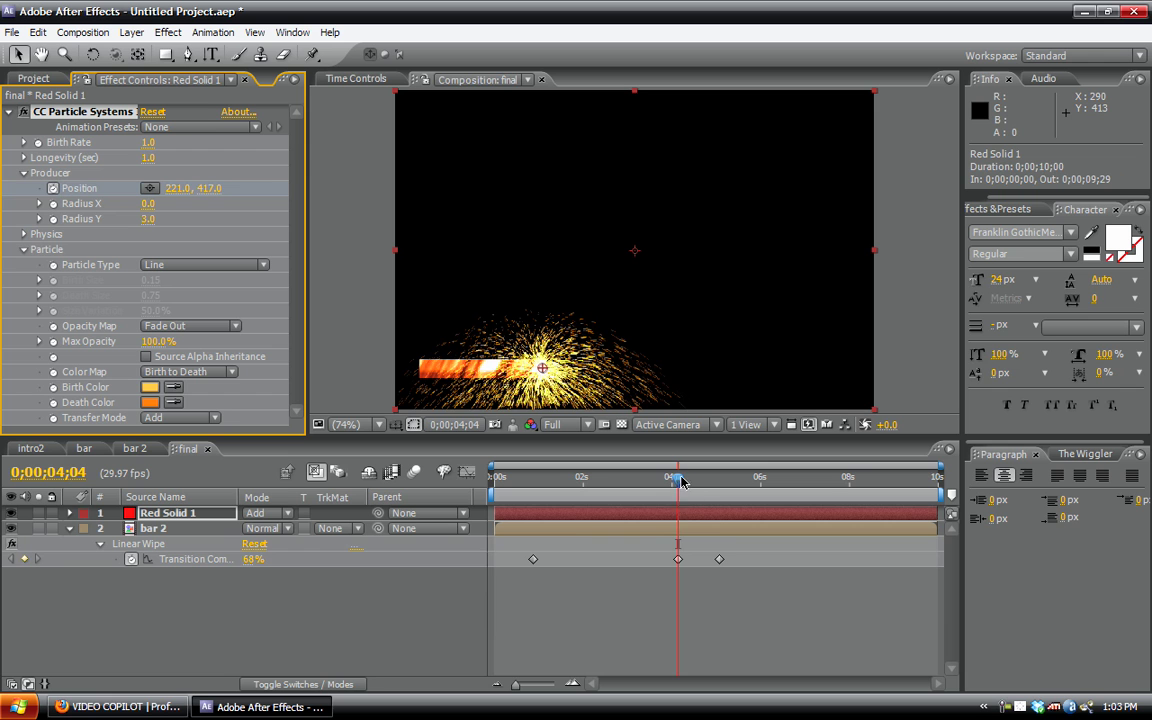
left_click(721, 481)
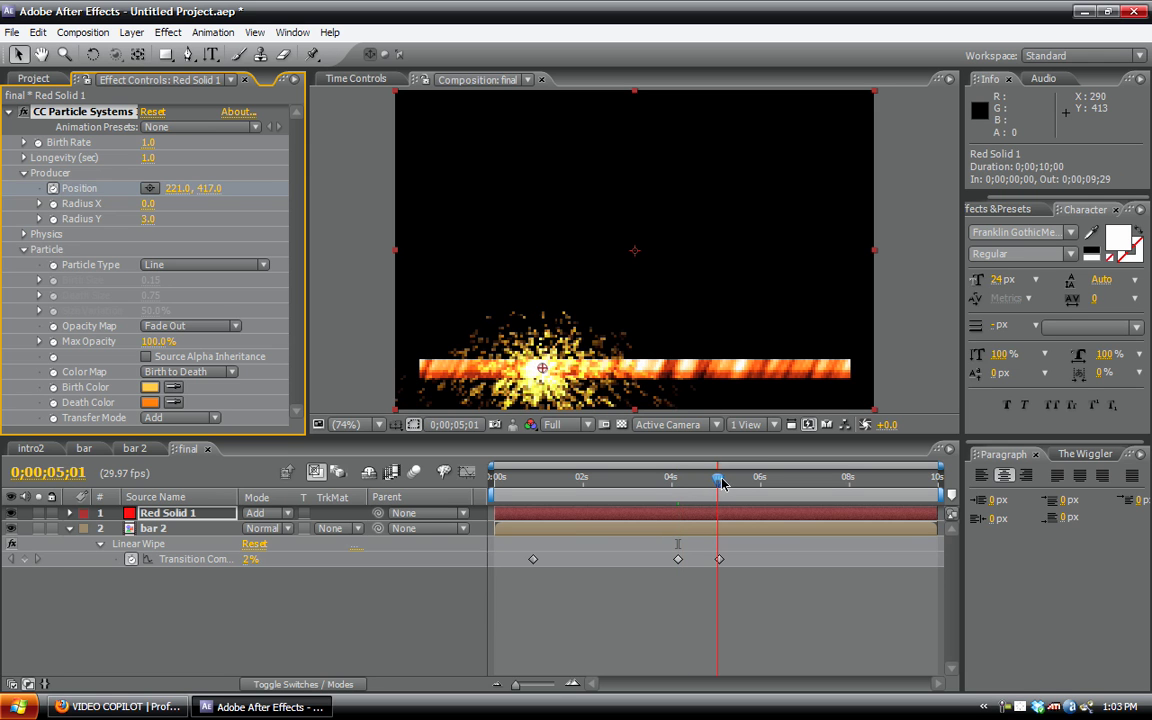
left_click(722, 481)
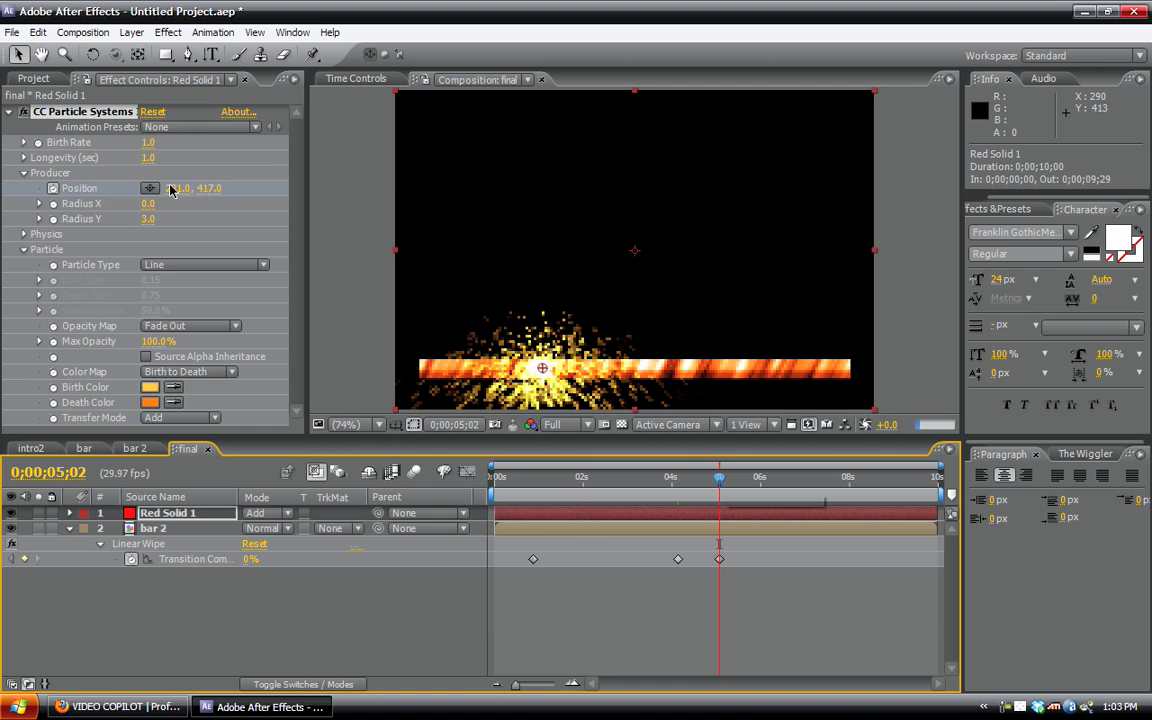
left_click_drag(175, 189, 584, 185)
mouse_move(725, 485)
left_mouse_down()
mouse_move(530, 495)
mouse_move(640, 508)
mouse_move(656, 486)
mouse_move(708, 490)
left_mouse_up()
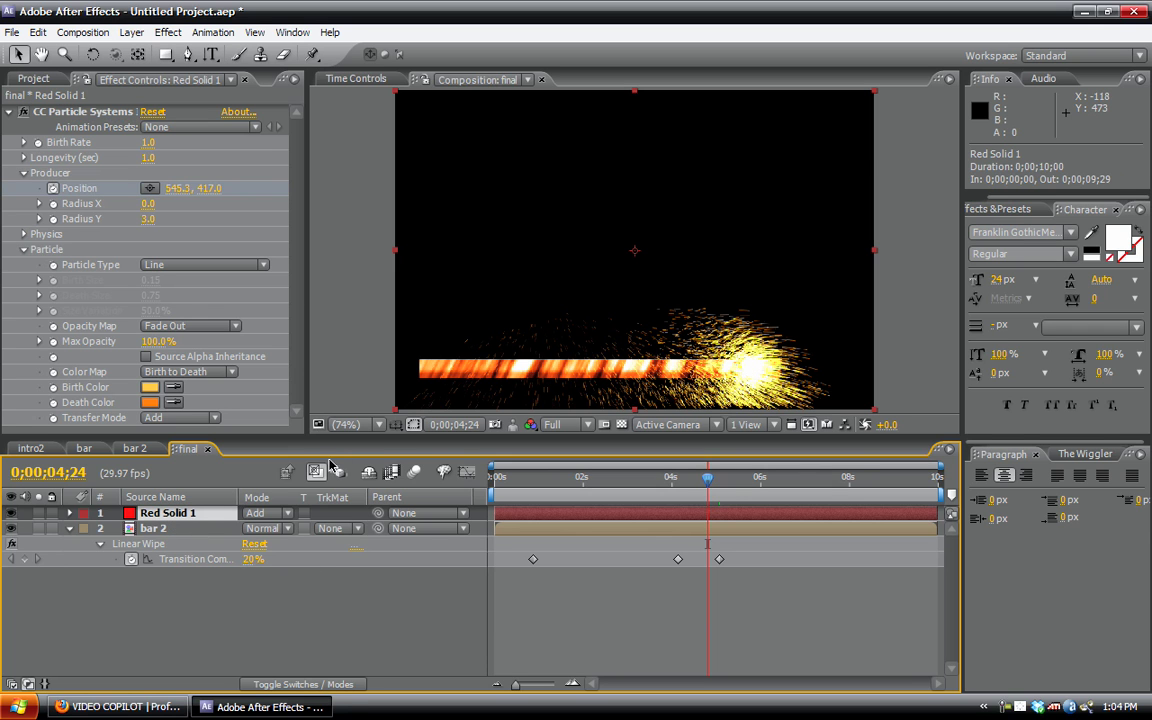
Step: Add a Birth Rate expression pick-whipped to the emitter's Position
left_click_drag(339, 437, 339, 372)
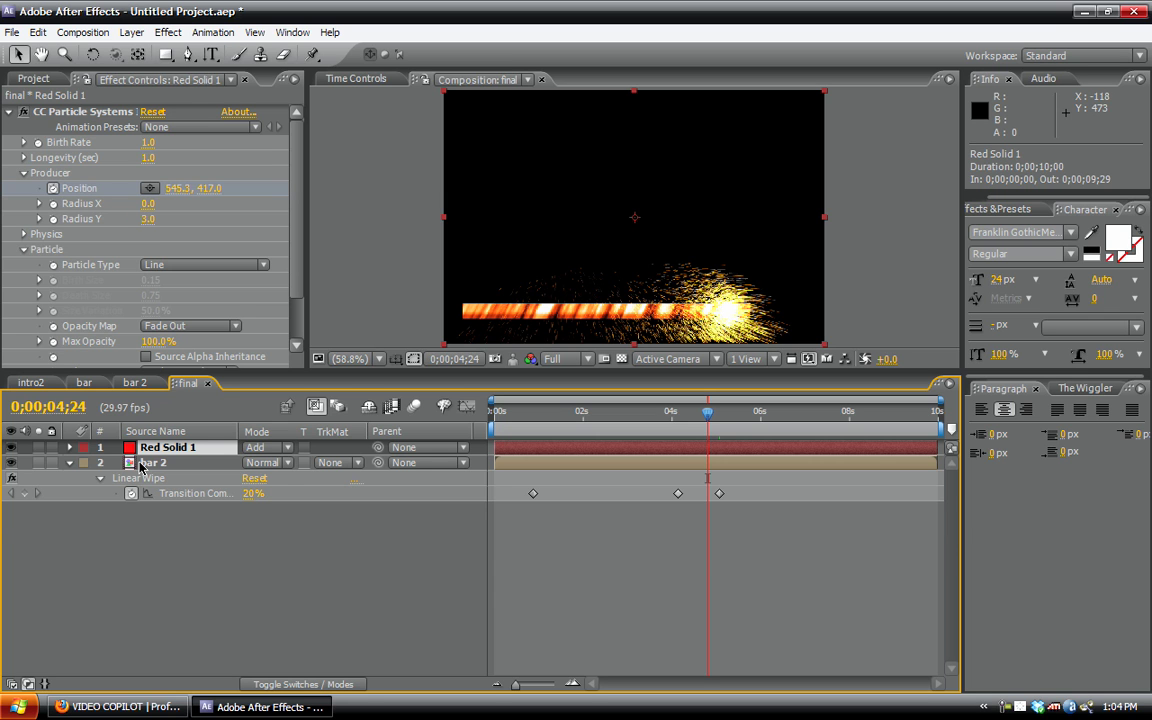
key("u")
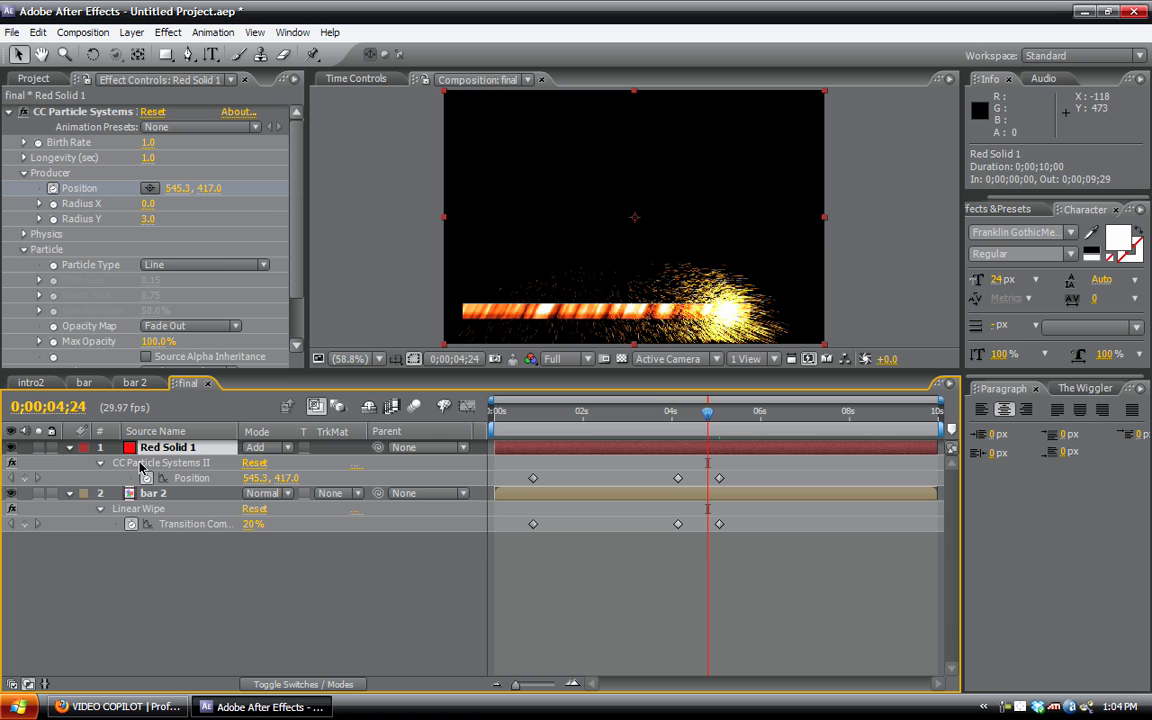
left_click(38, 142, "alt")
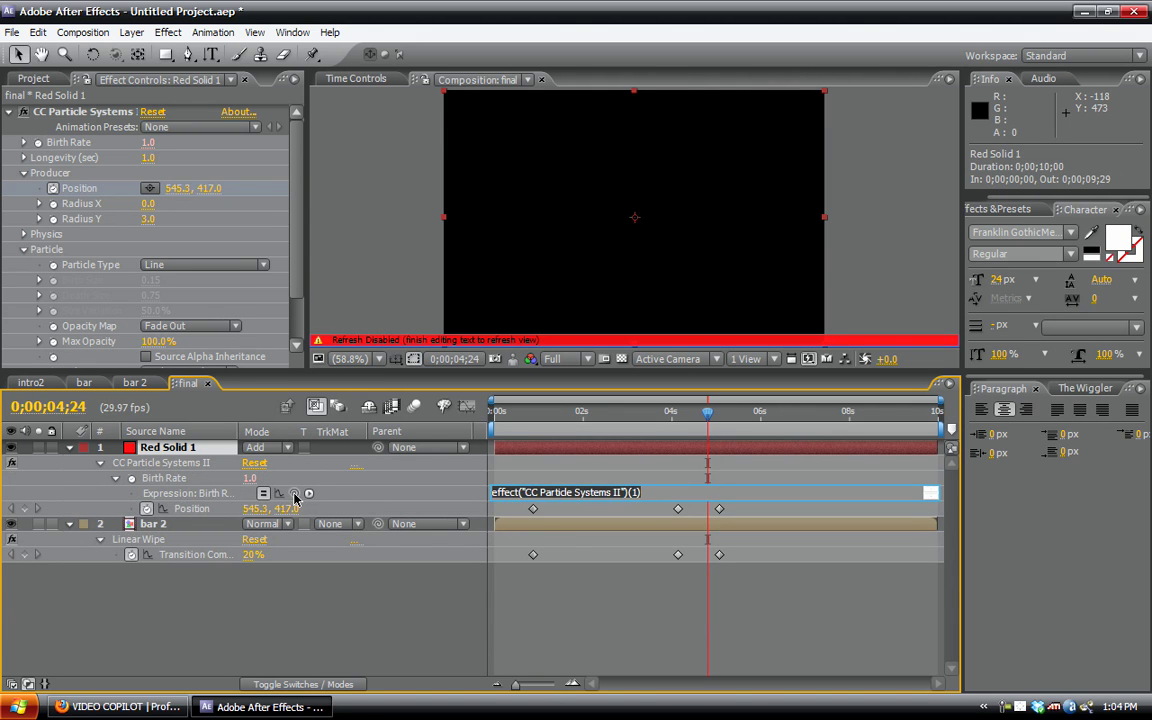
left_click_drag(293, 494, 191, 513)
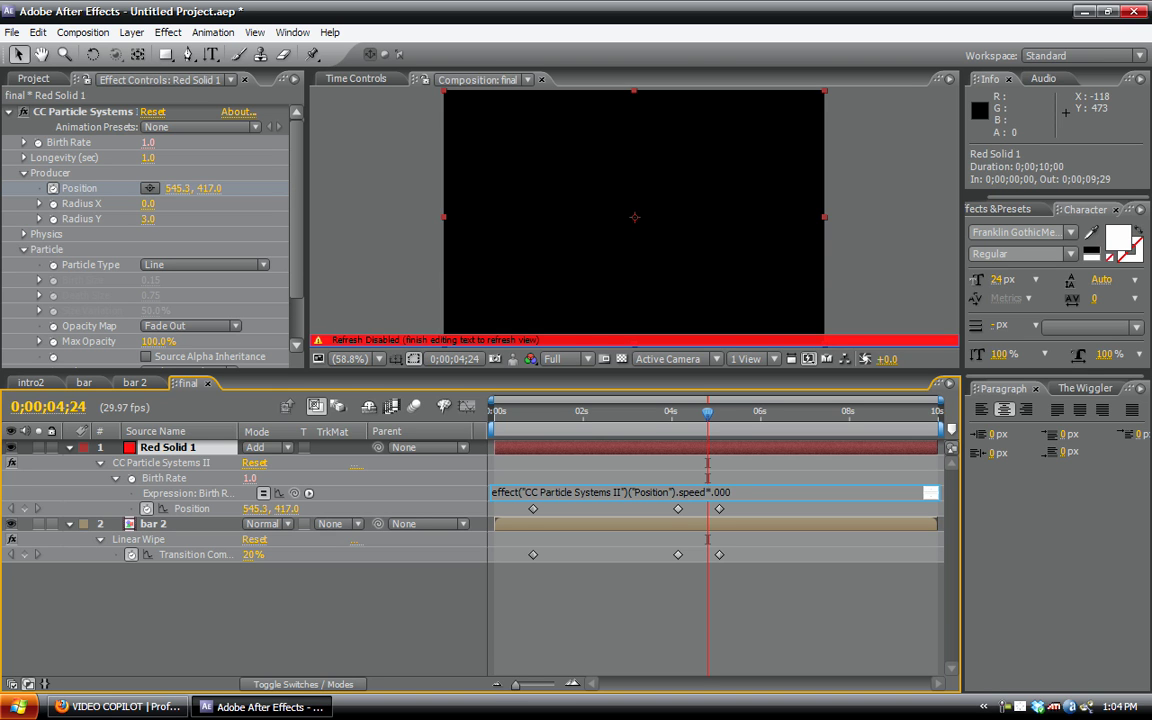
left_click(484, 482)
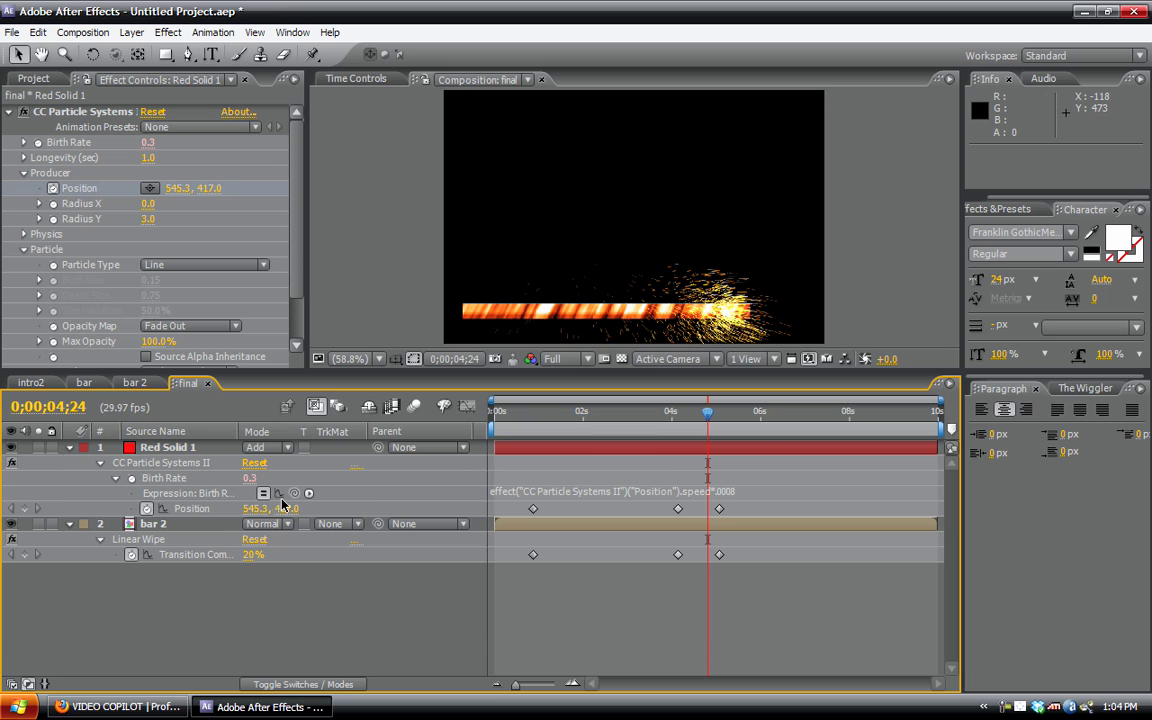
Step: Preview the sparks and set the expression to Position speed times .001
left_click_drag(708, 418, 607, 430)
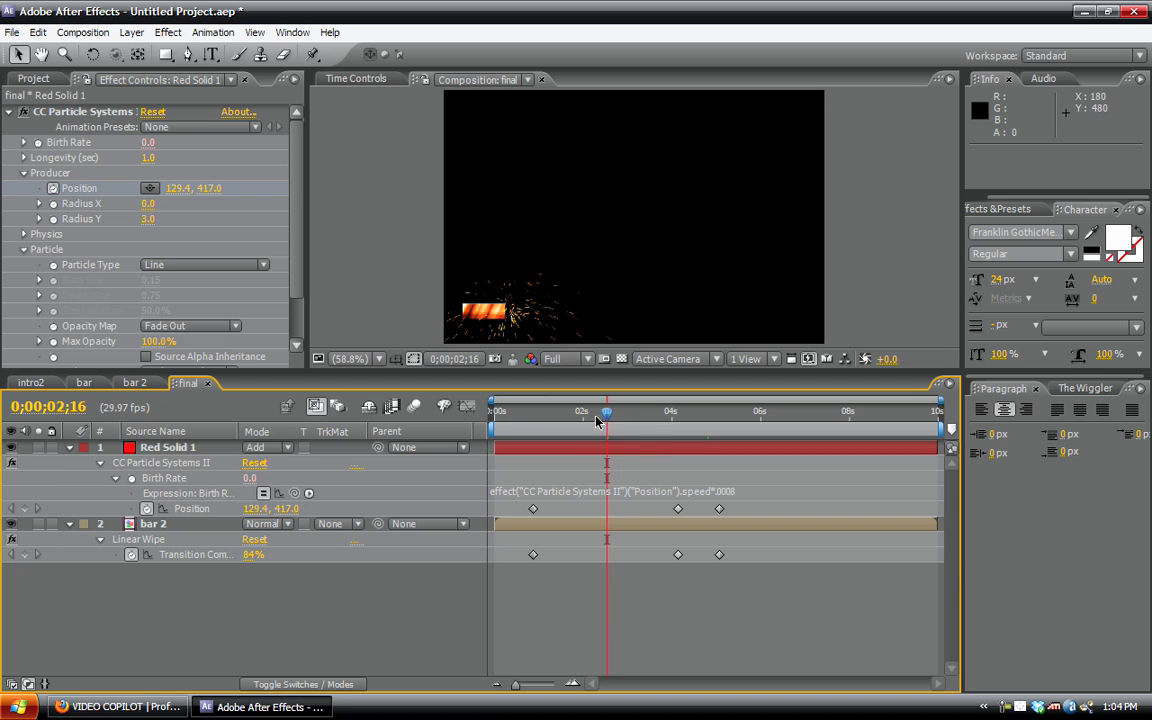
left_click_drag(610, 416, 718, 423)
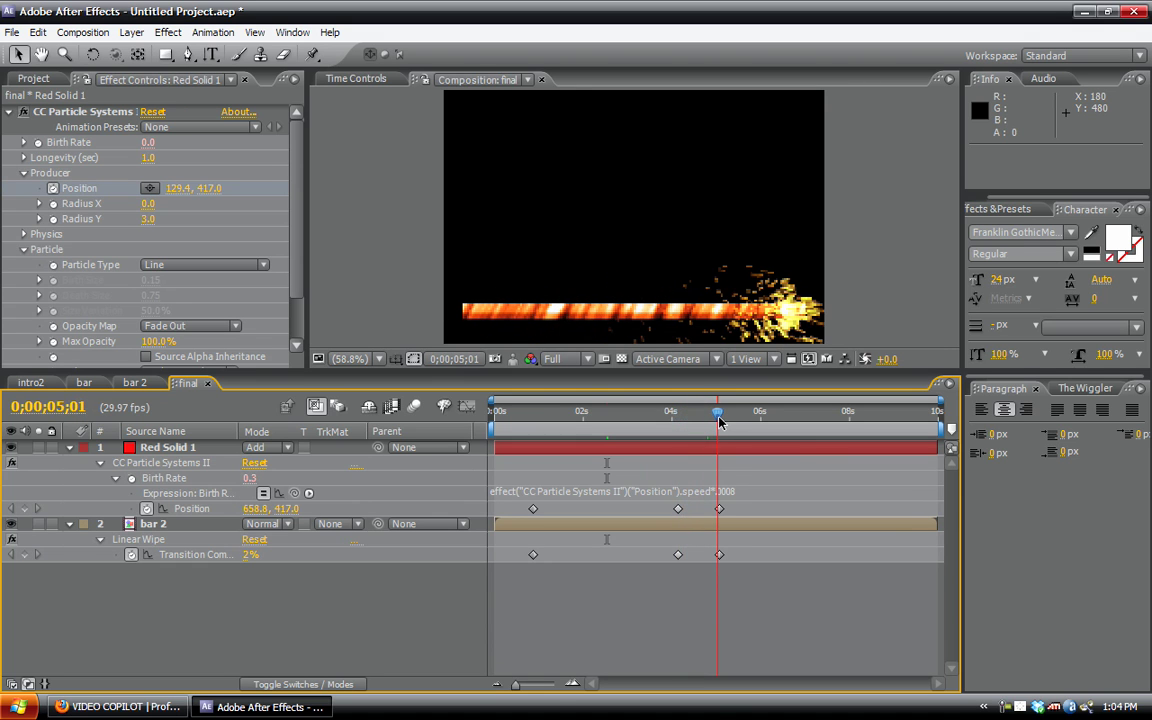
left_click(729, 493)
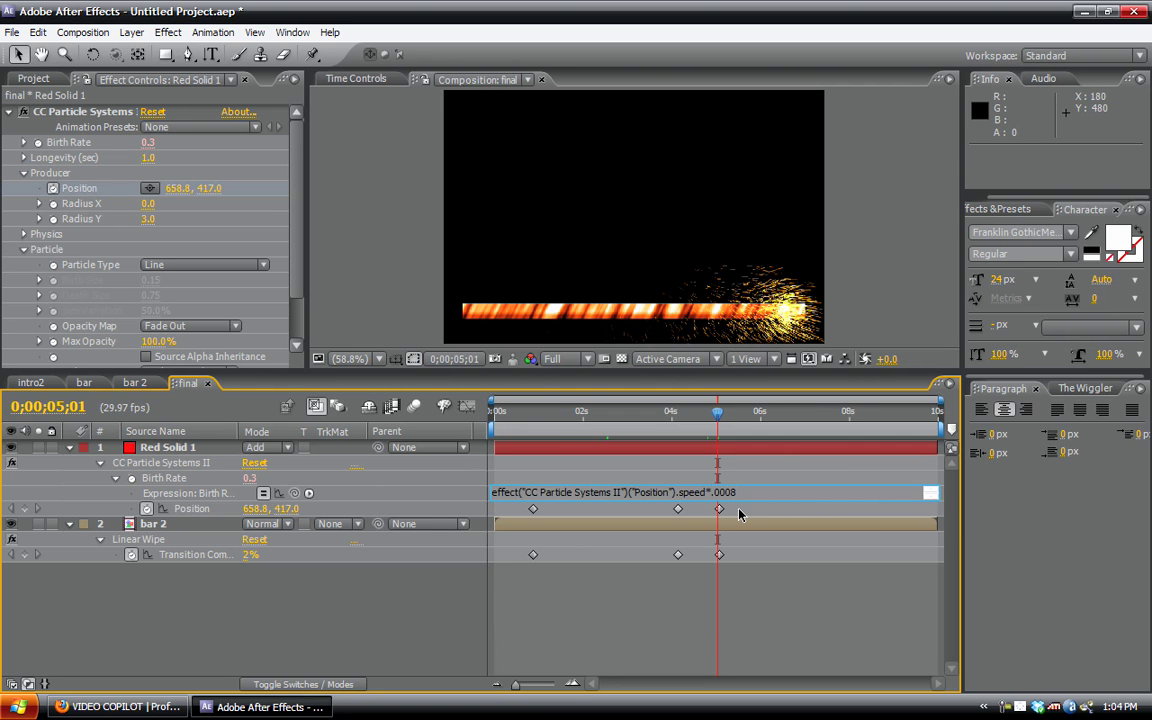
left_click(464, 481)
mouse_move(721, 417)
left_mouse_down()
mouse_move(685, 418)
mouse_move(703, 419)
left_mouse_up()
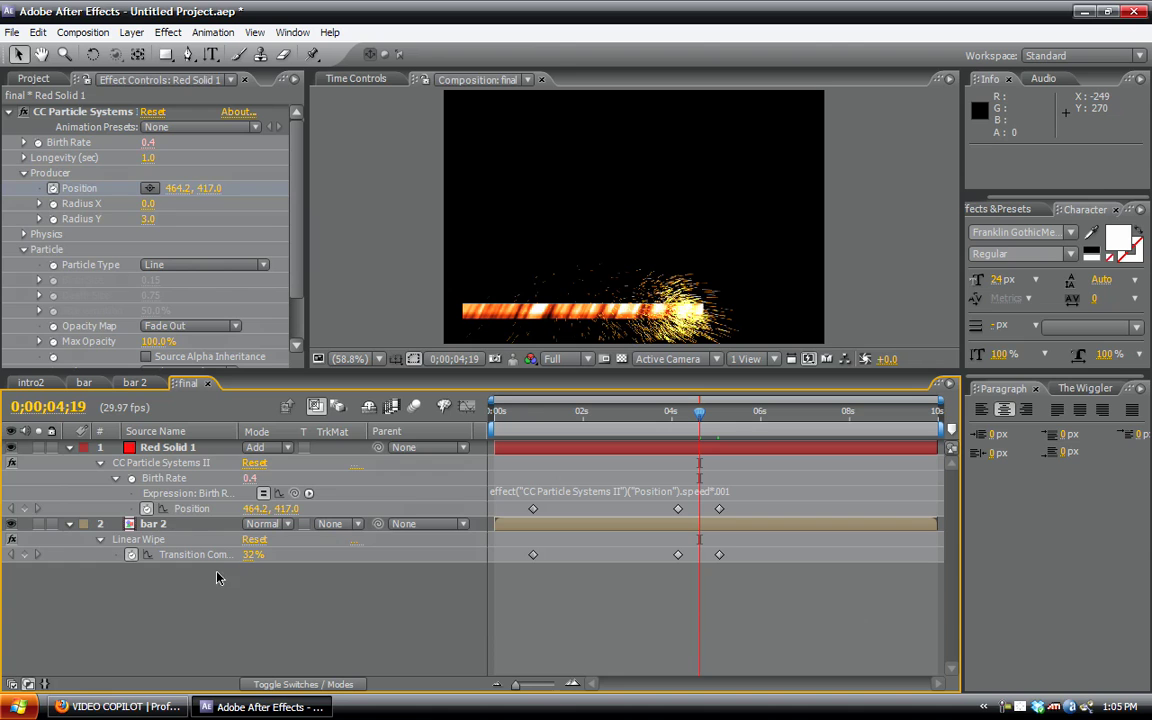
left_click(153, 523)
Step: Duplicate the Red Solid 1 particle layer with Ctrl+D and reveal its animated properties
left_click(69, 523)
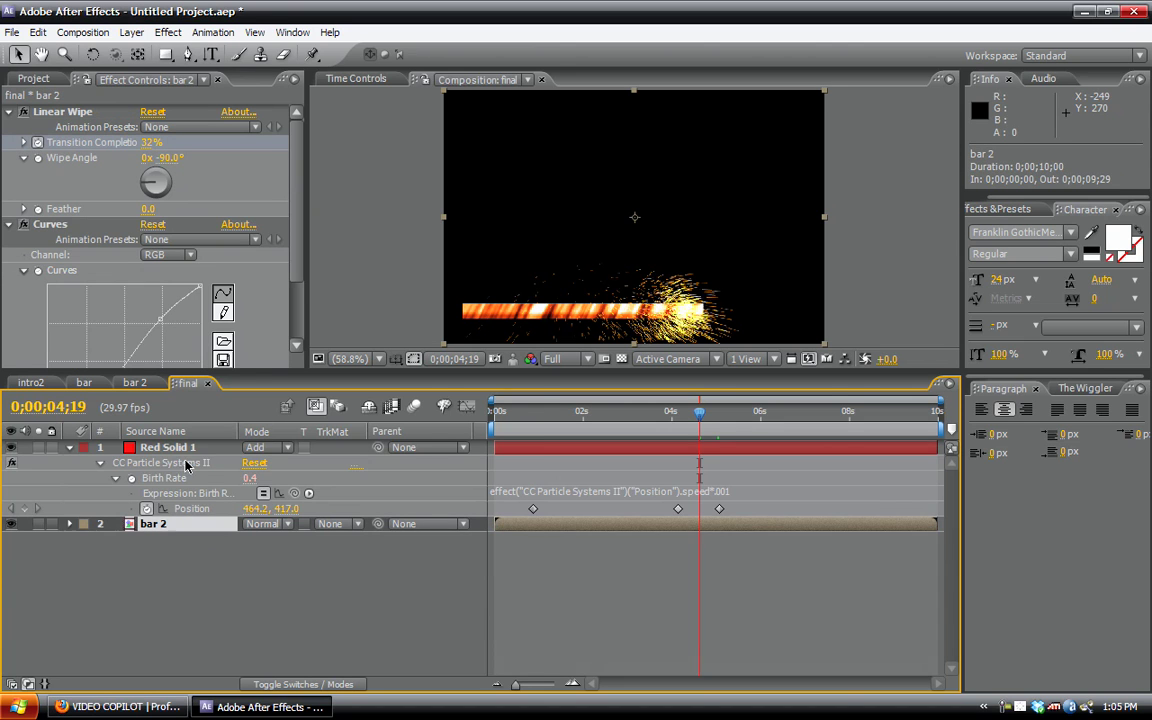
left_click(172, 446)
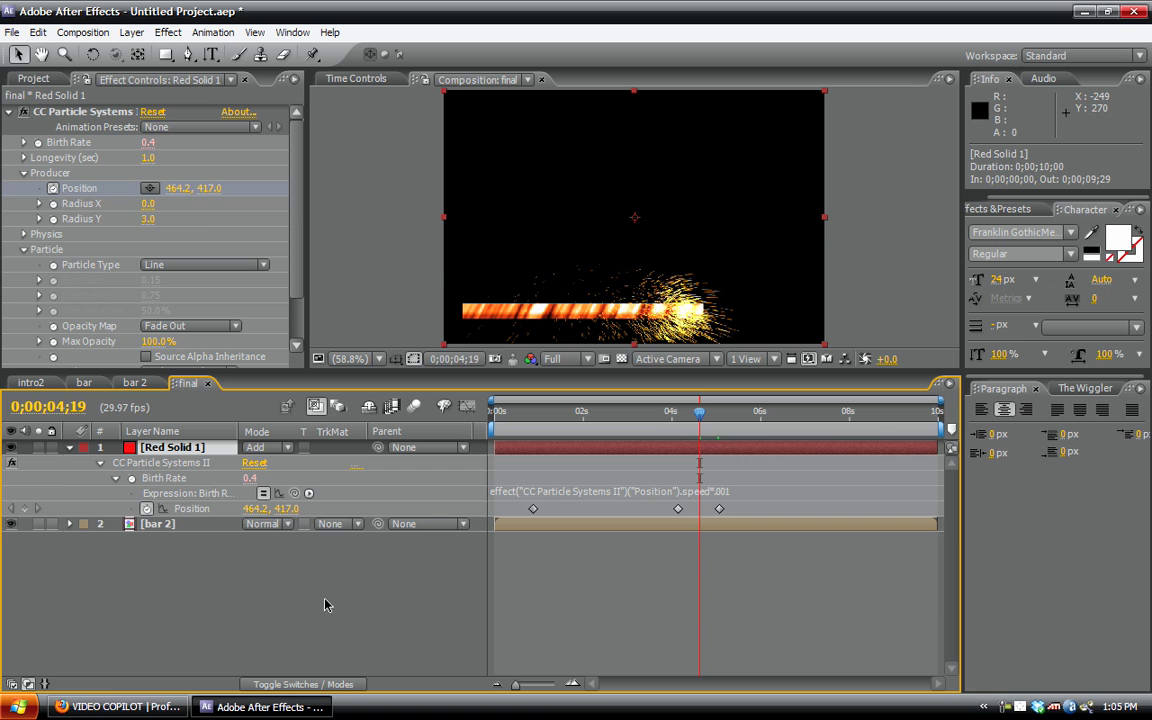
key("ctrl+d")
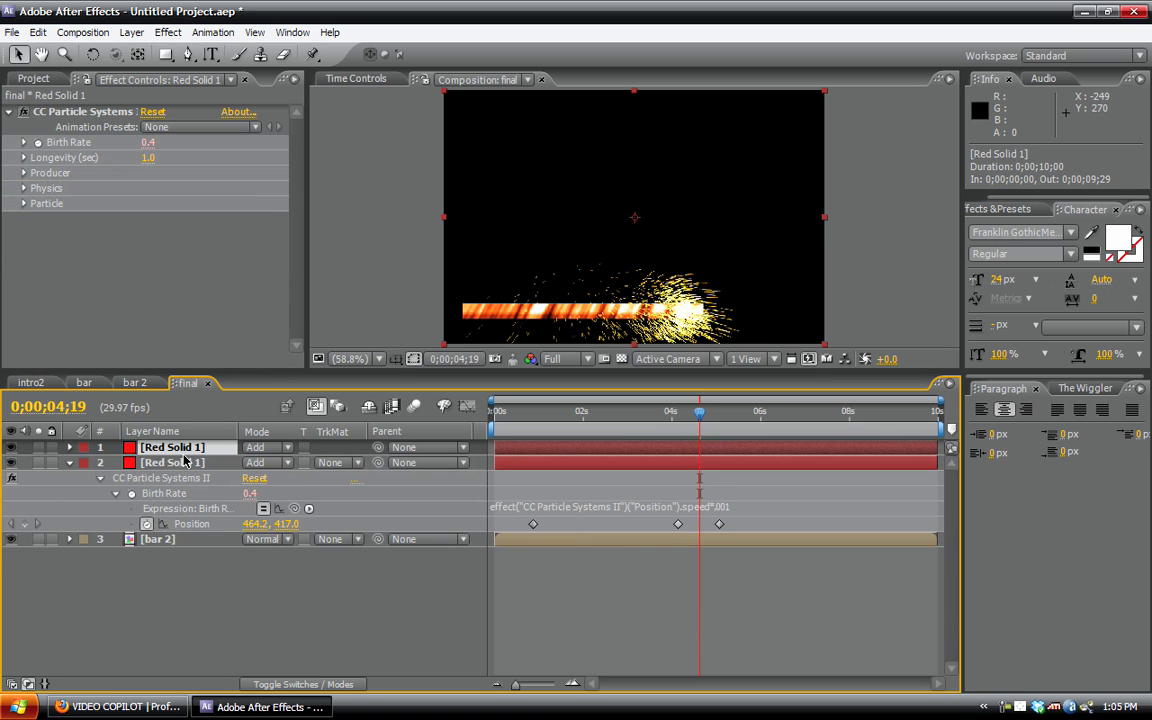
key("e")
key("e")
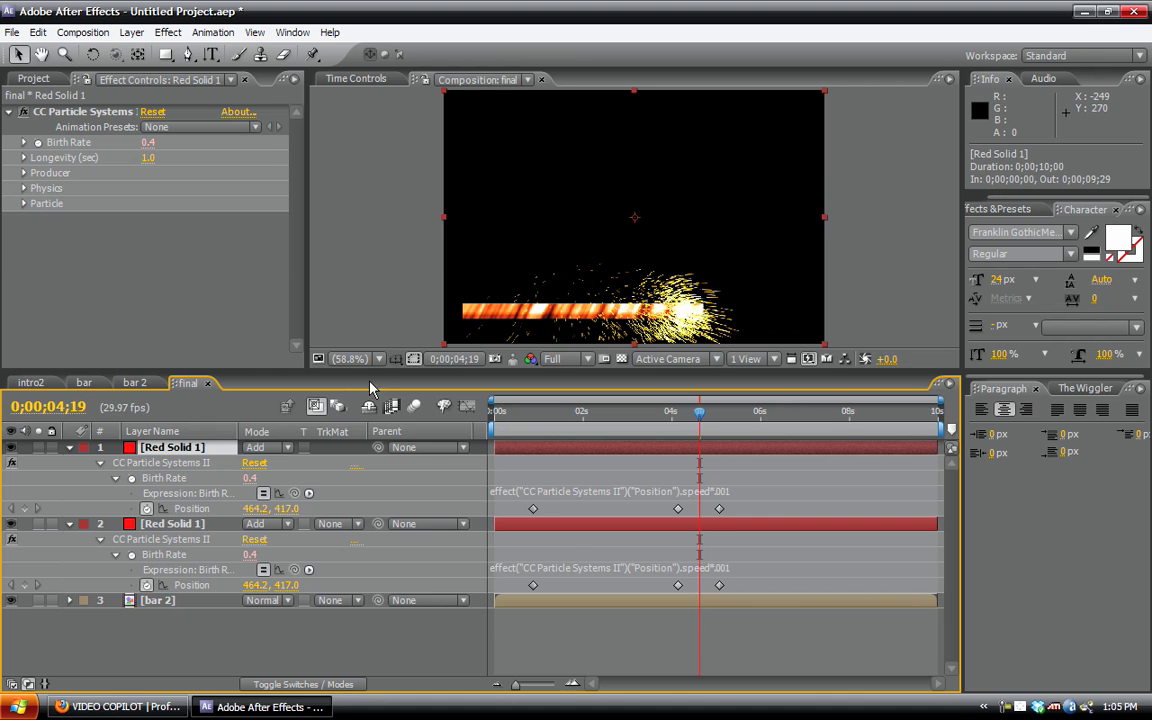
left_click_drag(370, 372, 370, 305)
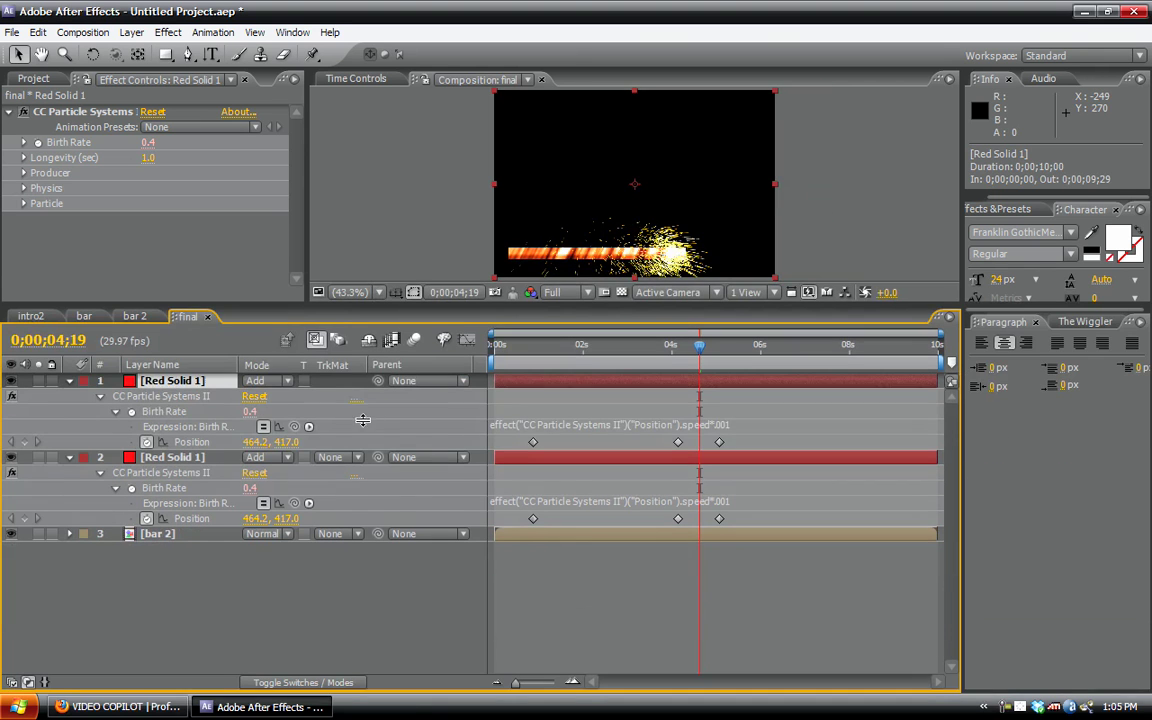
Step: Link the top layer's Birth Rate and Position by expressions to Red Solid 2's properties
left_click(131, 411)
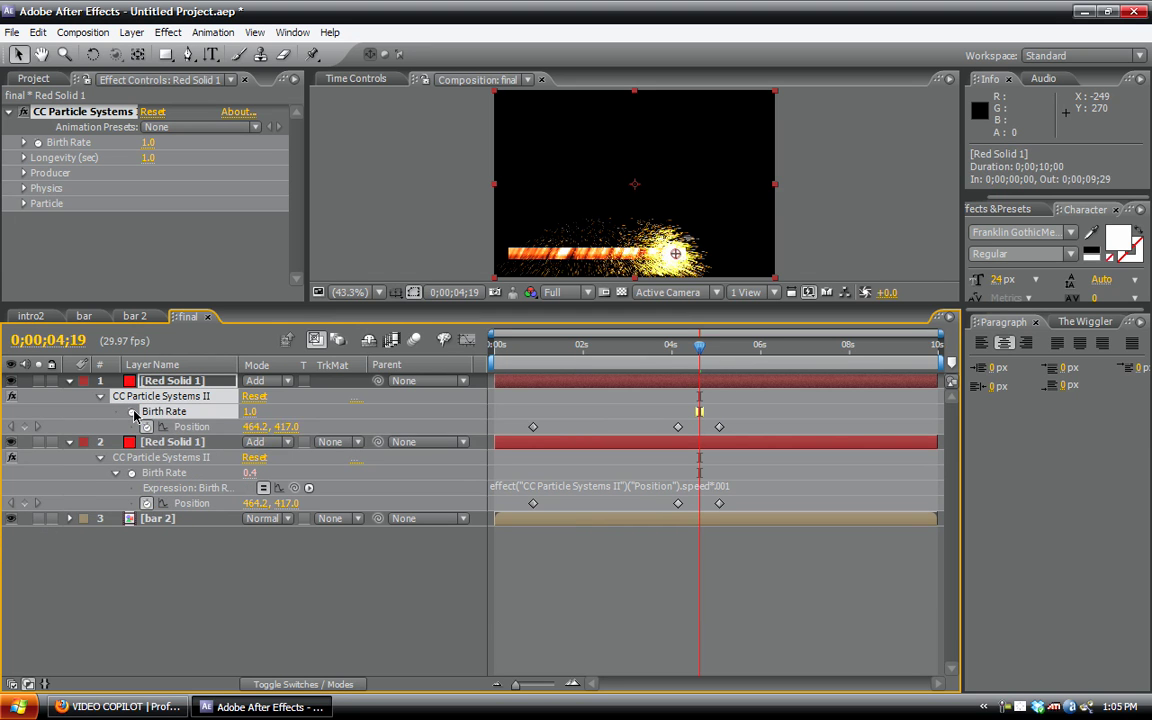
left_click(131, 411, "alt")
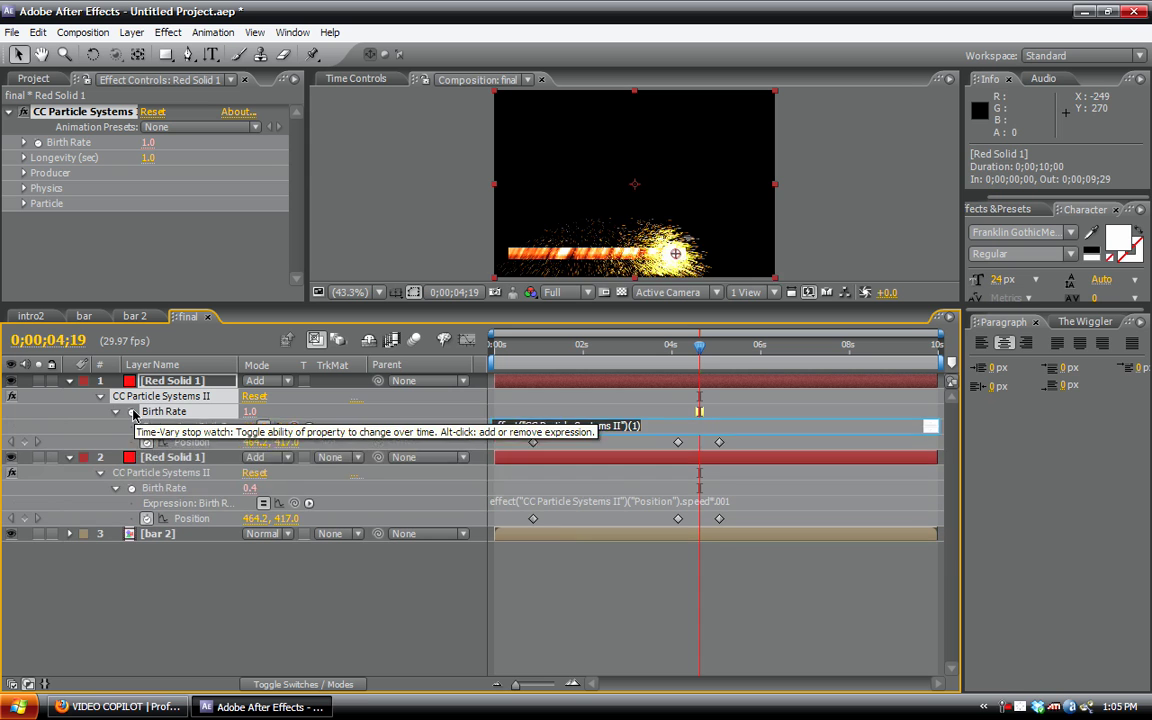
left_click_drag(292, 430, 141, 489)
left_click(239, 566)
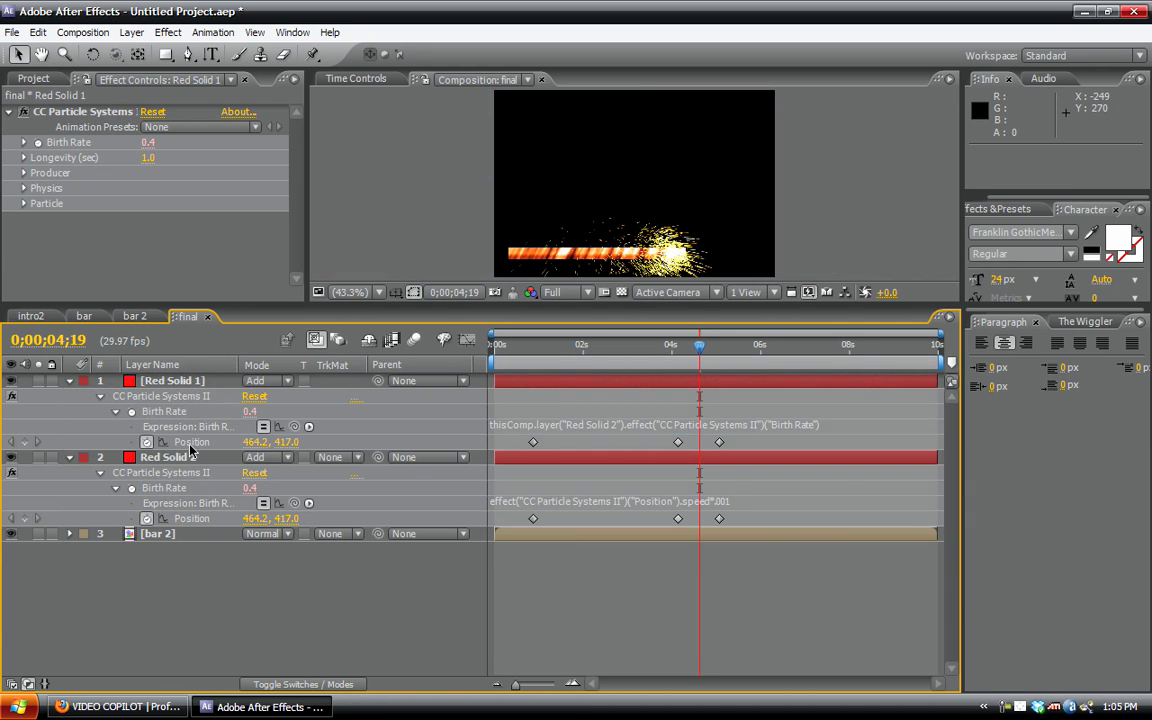
left_click(147, 442, "alt")
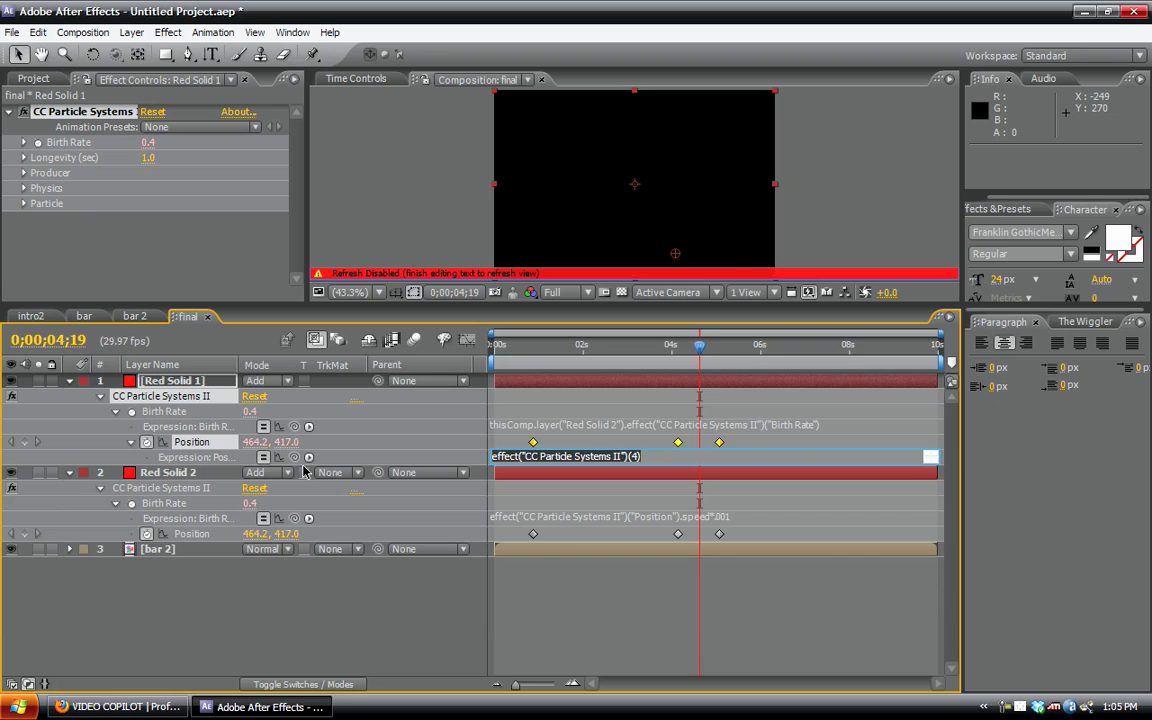
left_click_drag(293, 457, 195, 533)
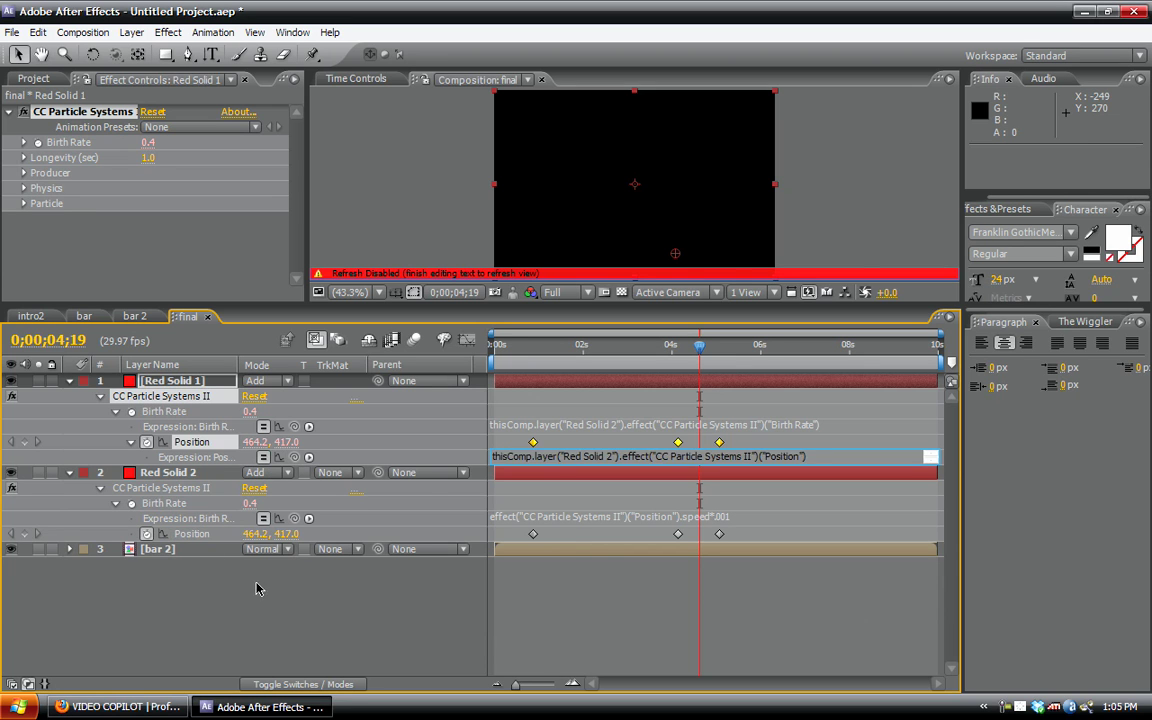
left_click(265, 575)
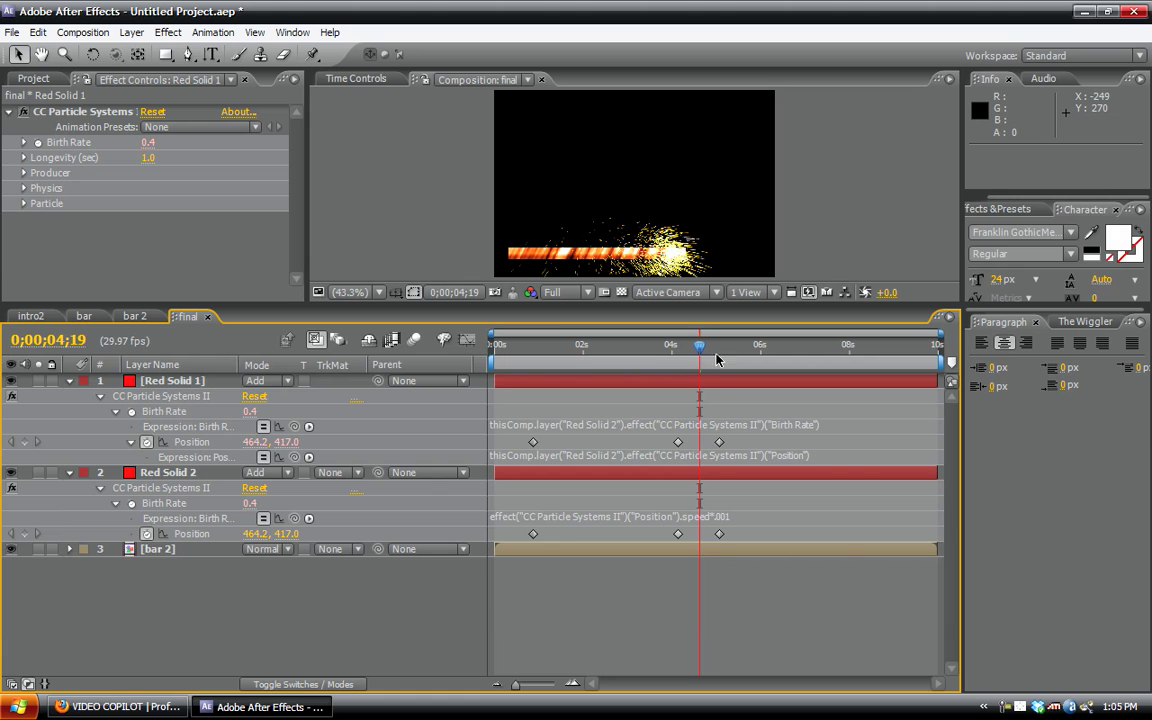
left_click(181, 476)
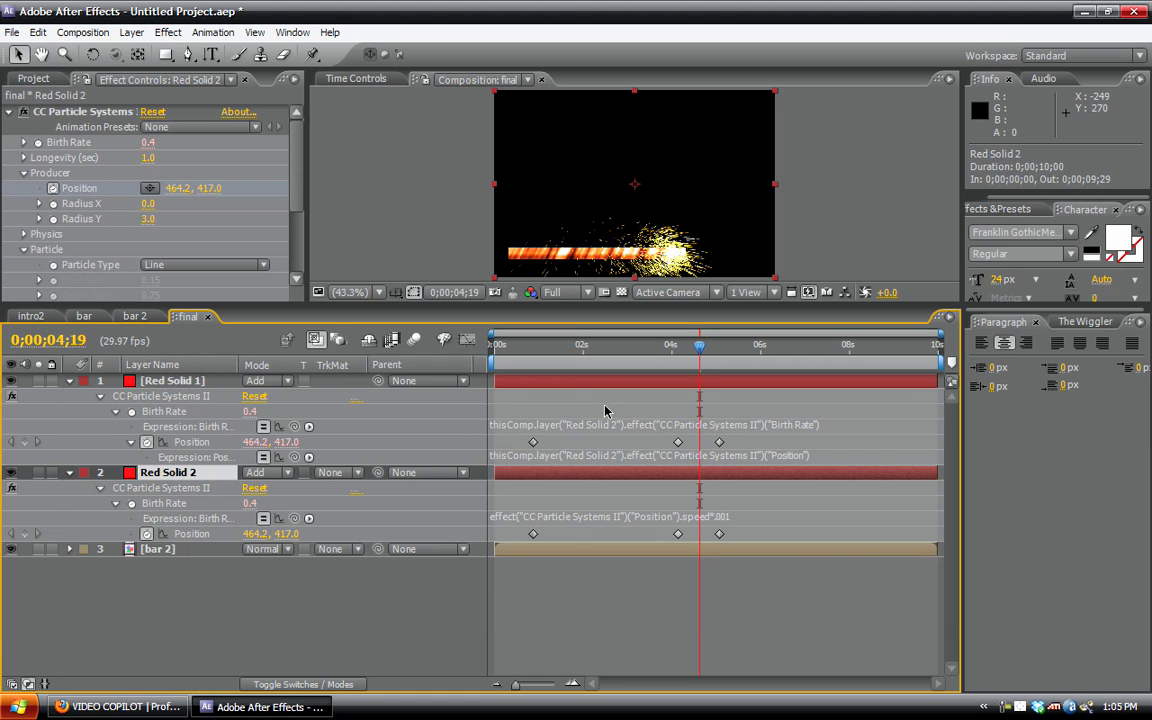